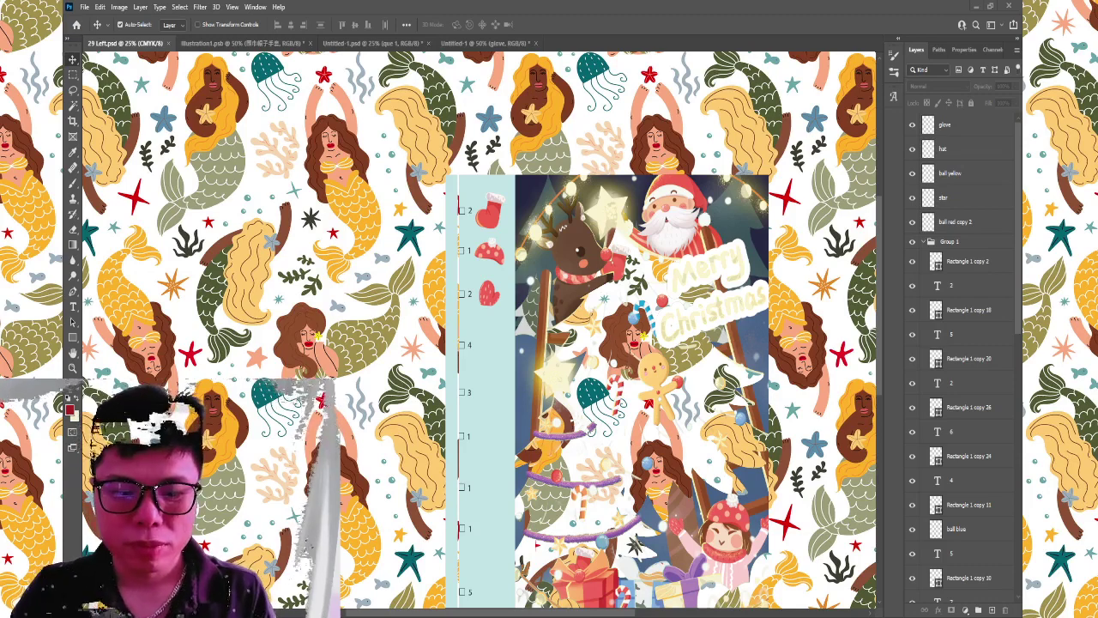
Close the heart-and-hat scratch file and bring up the file with the two candy canes.
left_click(477, 44)
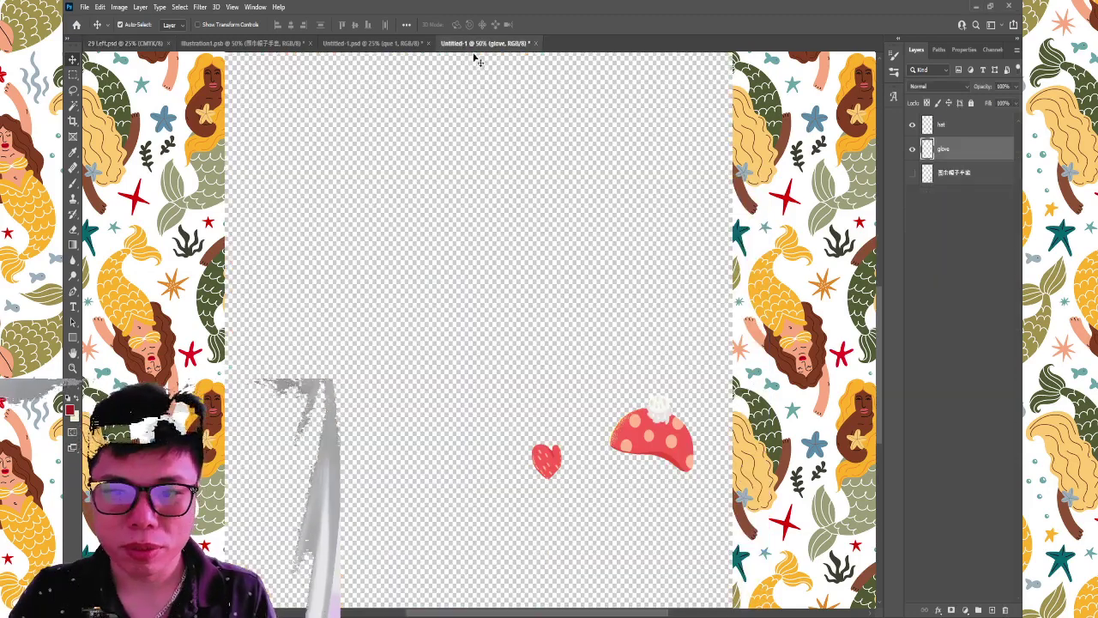
scroll(712, 172, "down", 2)
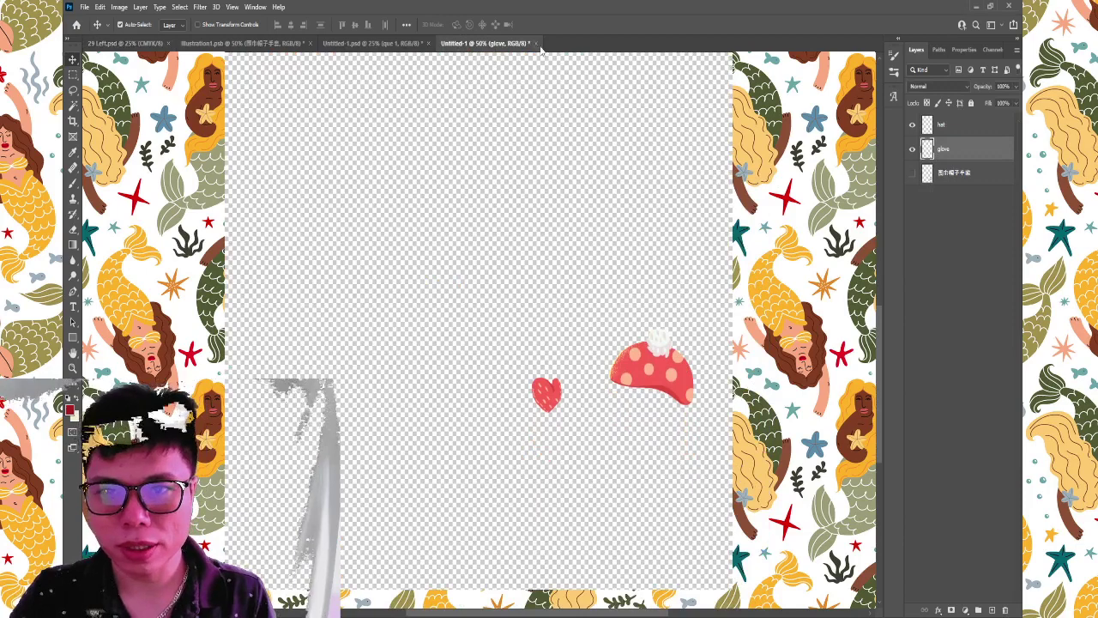
key("ctrl+w")
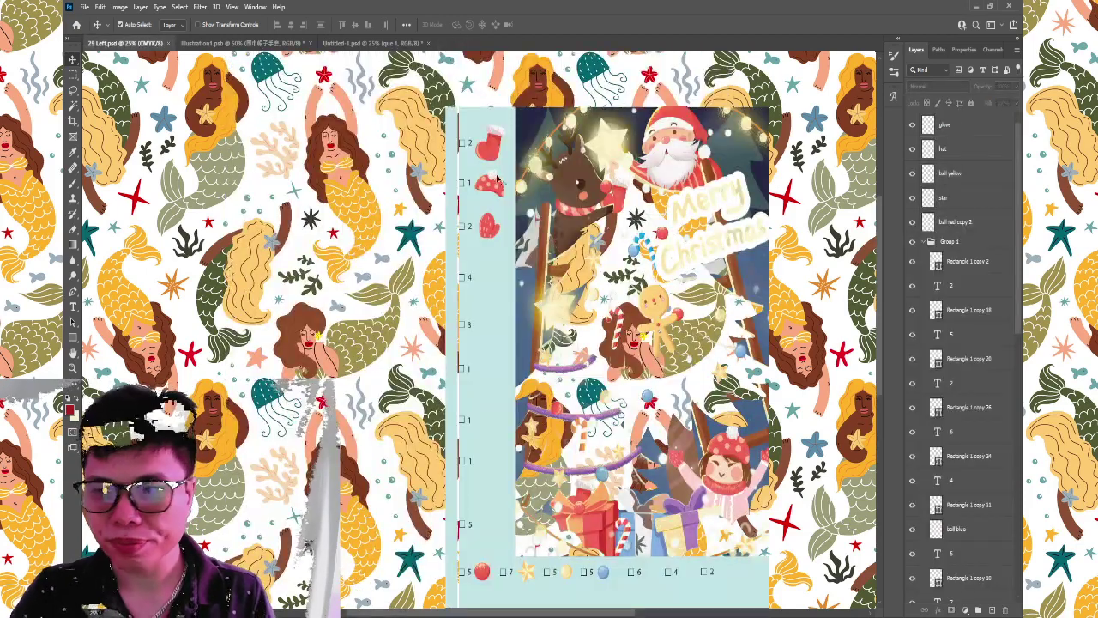
left_click(369, 43)
Drag the blue striped candy cane into Illustration1 among the tree decorations, and save.
left_click(944, 198)
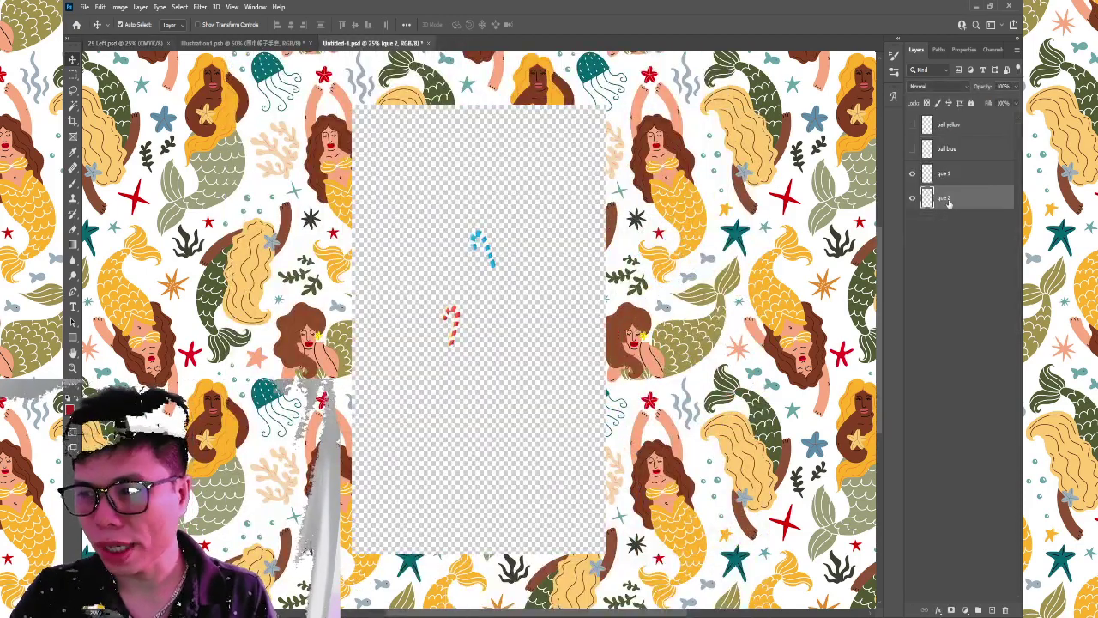
left_click(245, 43)
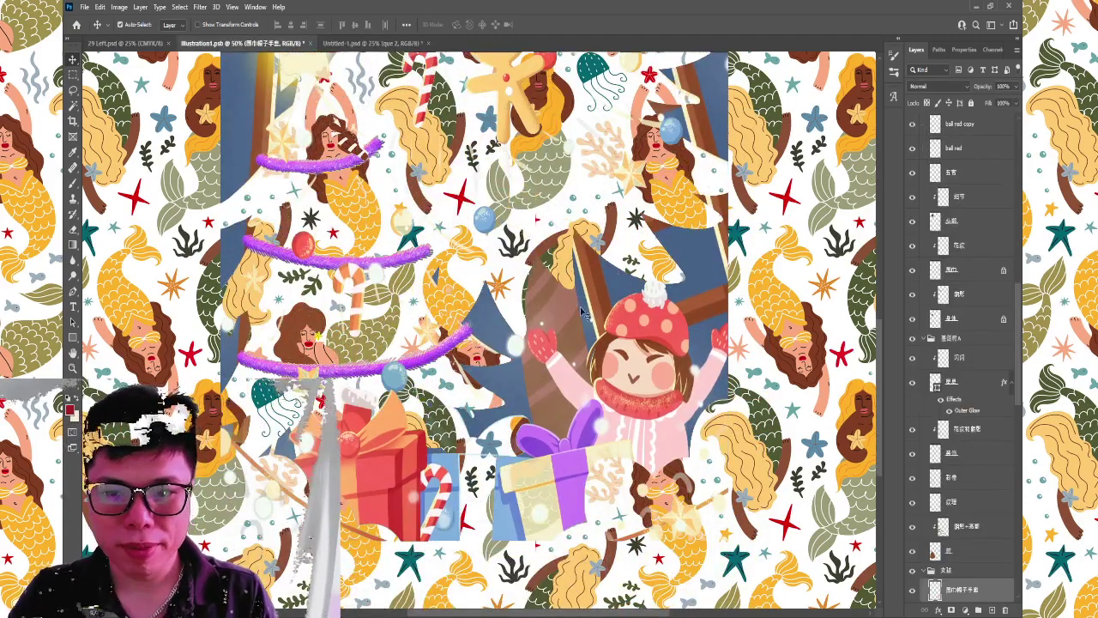
mouse_move(583, 311)
left_mouse_down()
mouse_move(489, 283)
mouse_move(496, 421)
left_mouse_up()
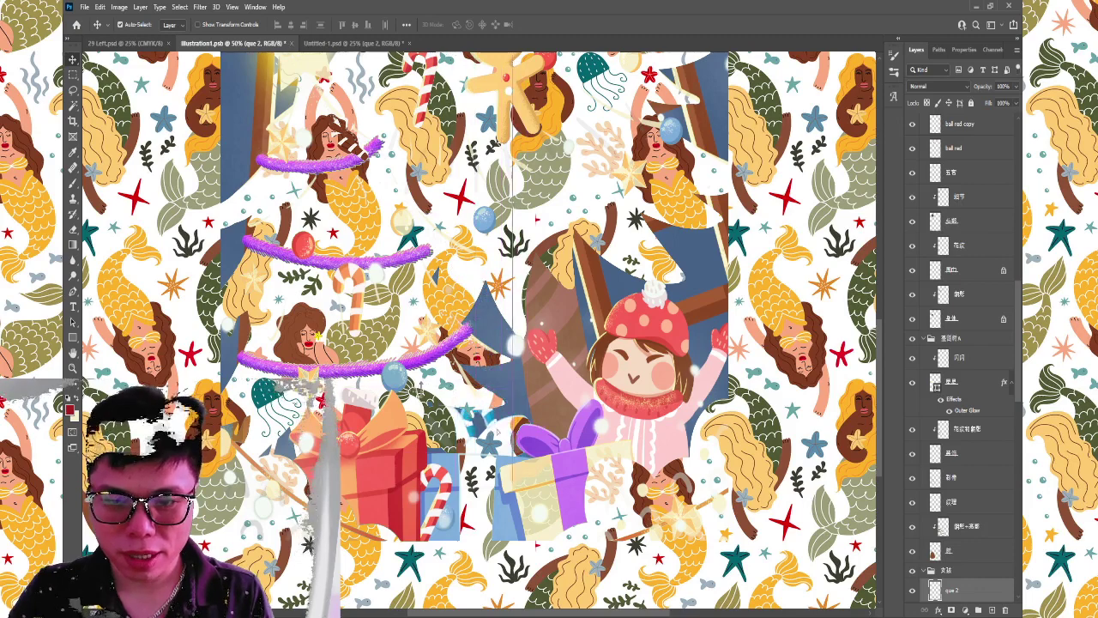
left_click_drag(496, 421, 512, 372)
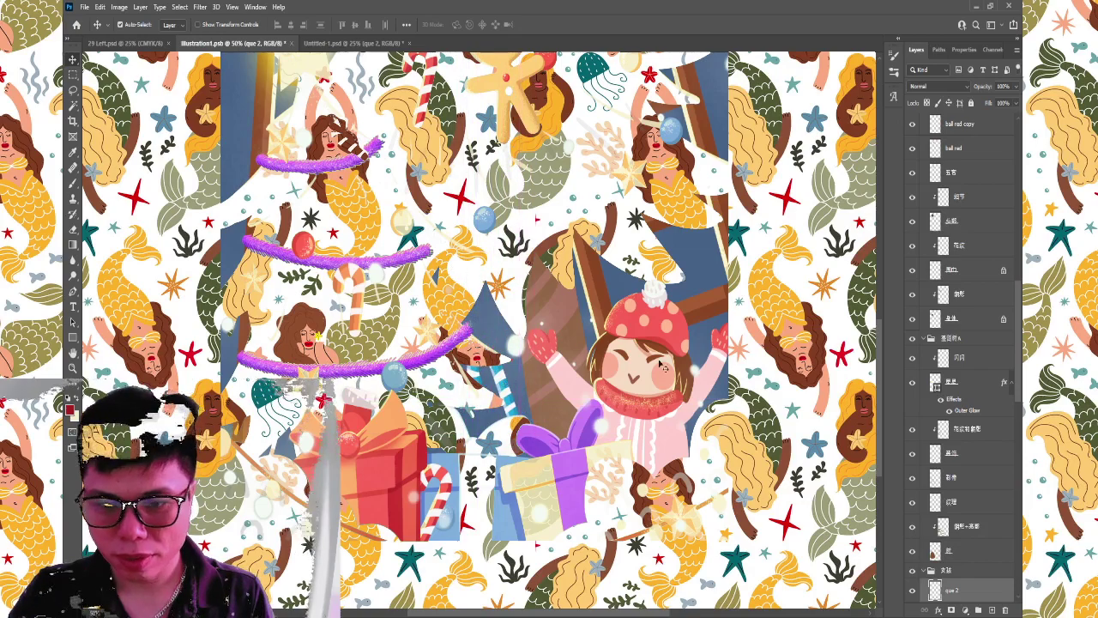
left_click_drag(512, 373, 514, 403)
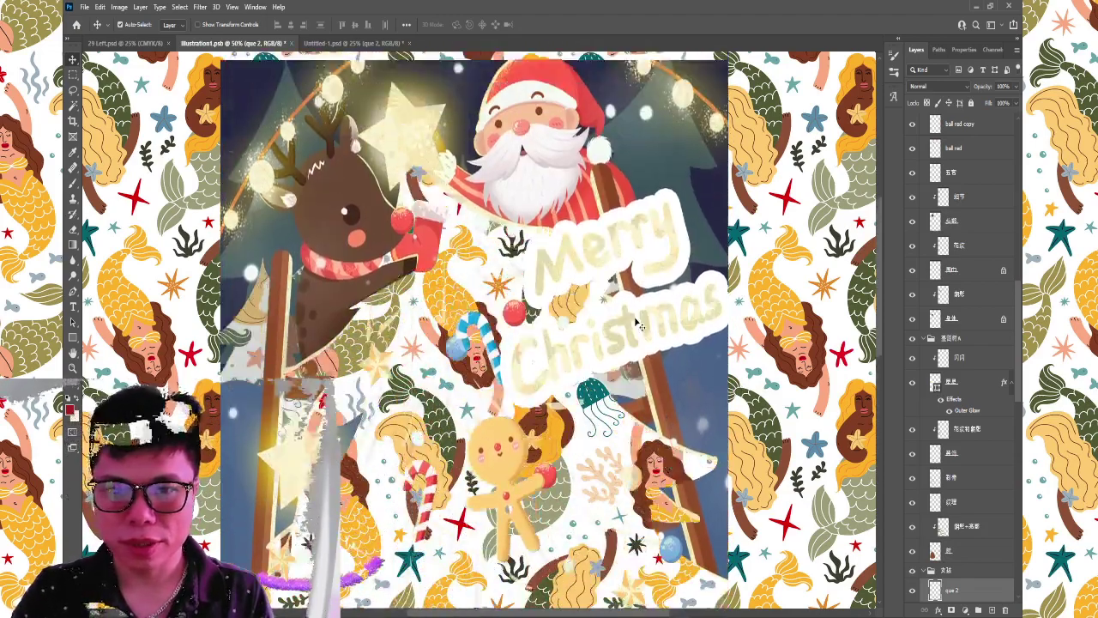
key("ctrl+s")
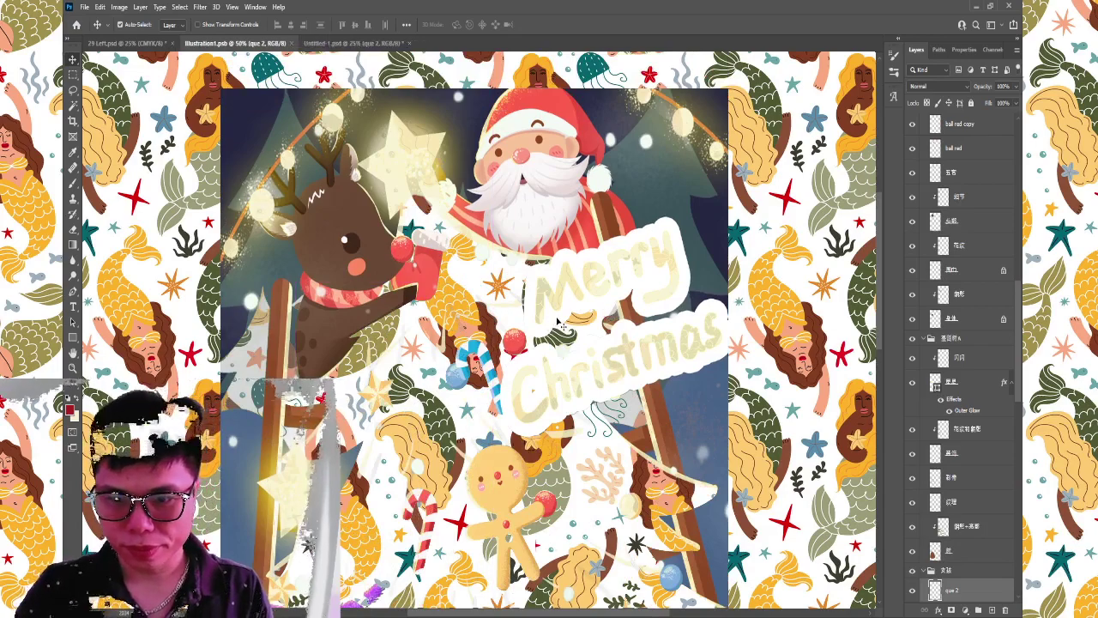
key("space")
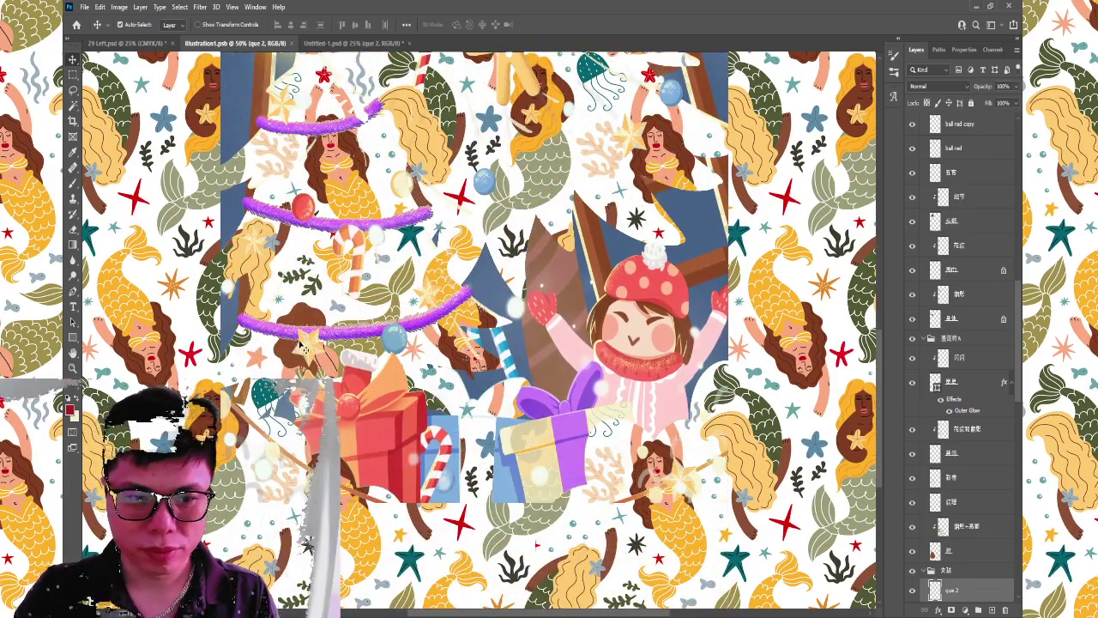
Duplicate the blue candy cane, rotate it upright at the tree's left edge, and save.
left_click(953, 550)
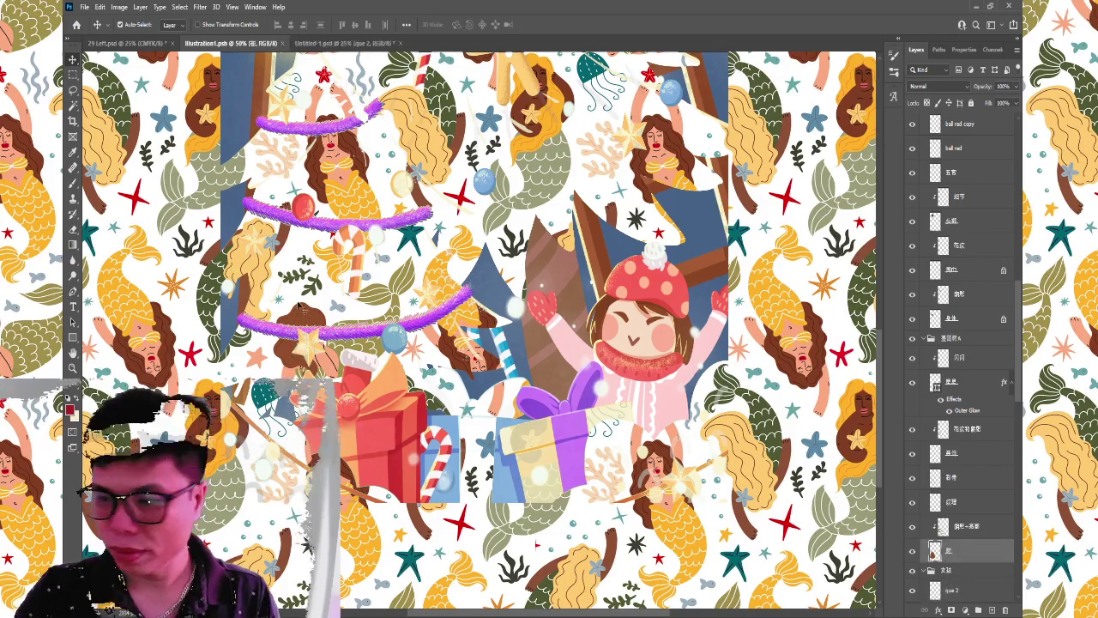
scroll(950, 521, "down", 2)
left_click_drag(951, 521, 951, 513)
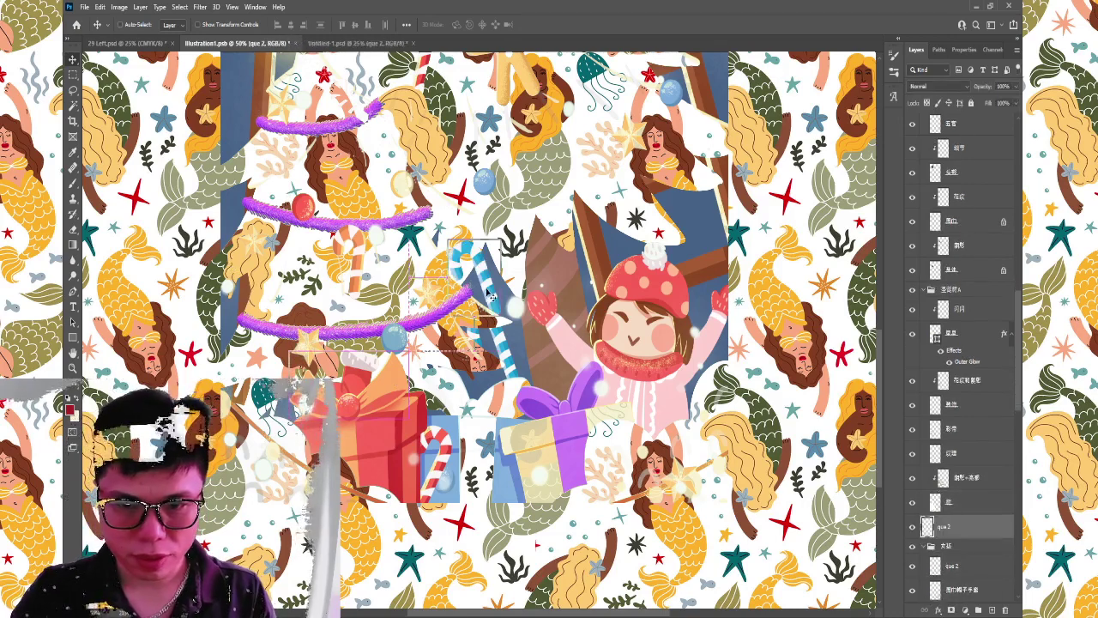
left_click_drag(492, 296, 247, 301)
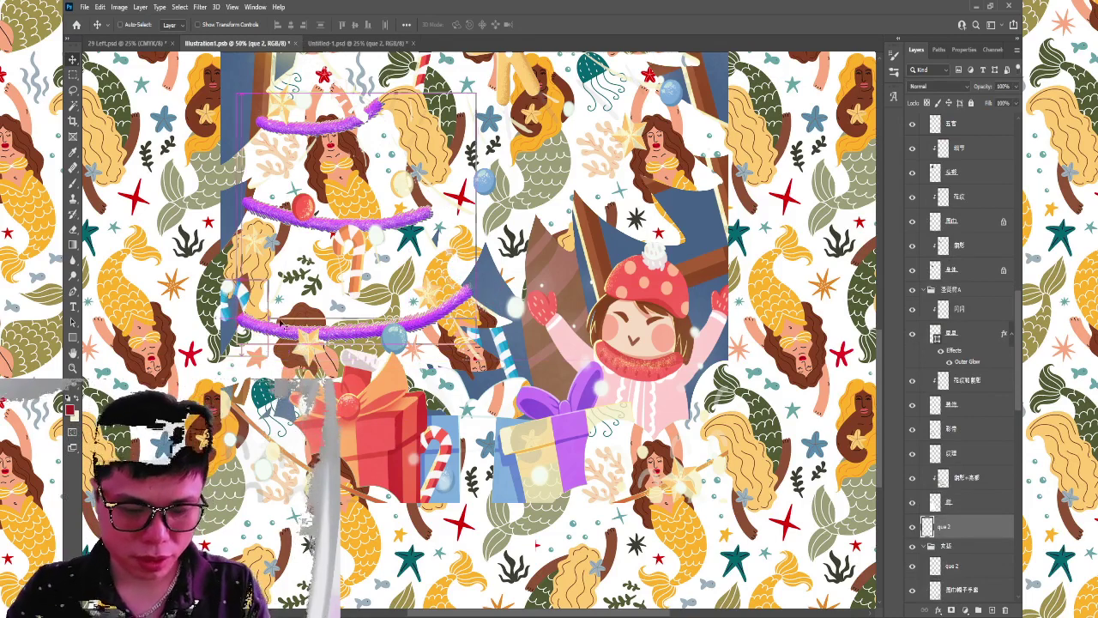
key("ctrl+t")
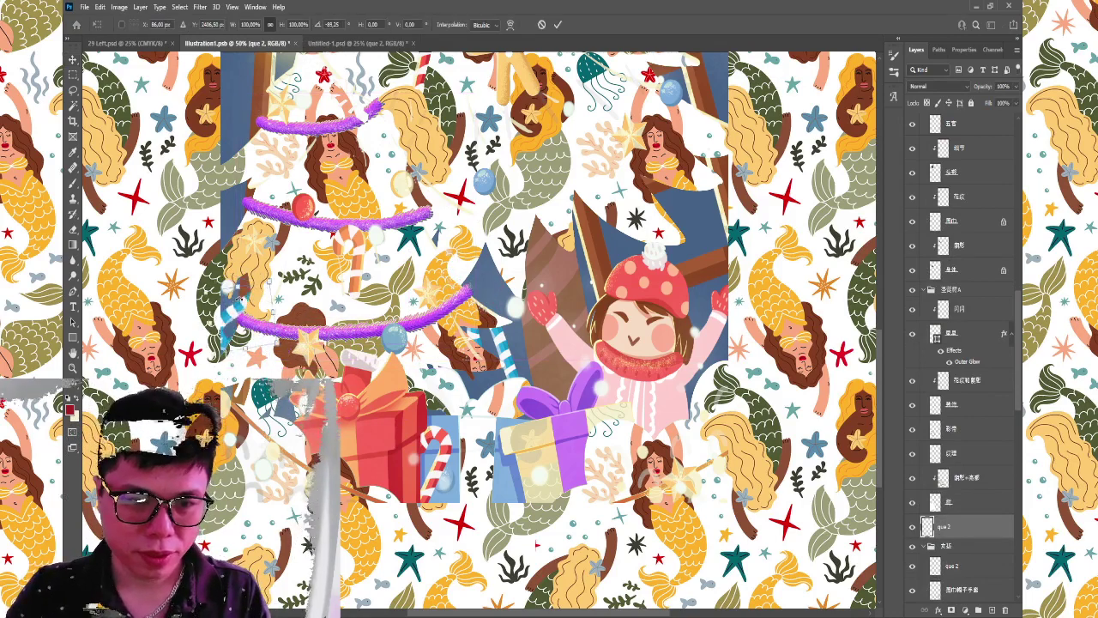
mouse_move(273, 316)
left_mouse_down()
mouse_move(230, 315)
mouse_move(234, 209)
mouse_move(234, 314)
mouse_move(226, 300)
left_mouse_up()
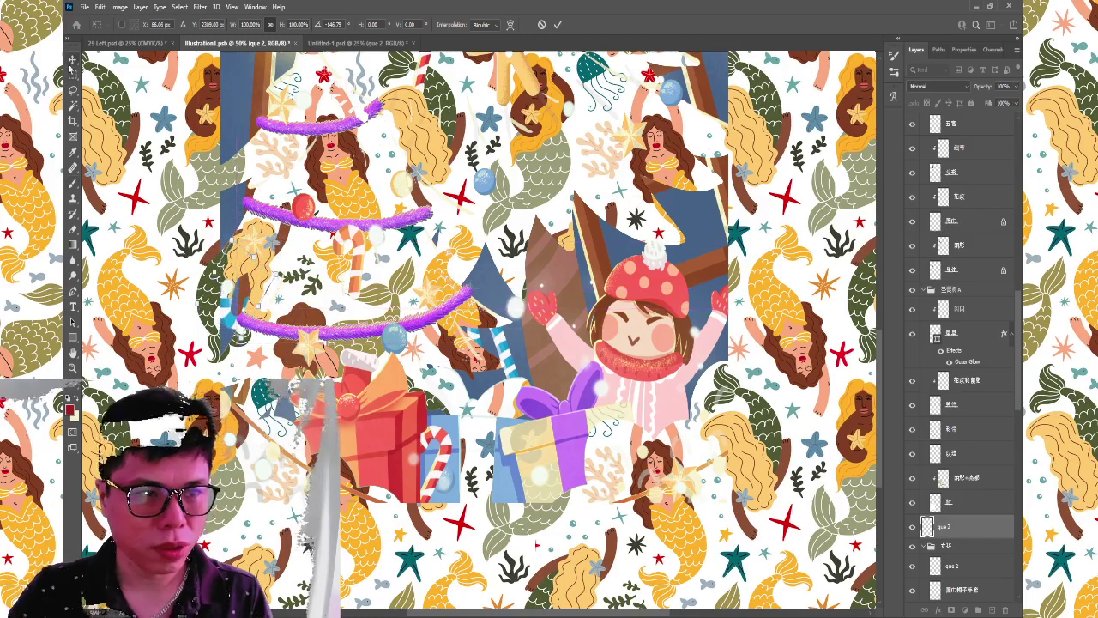
key("Return")
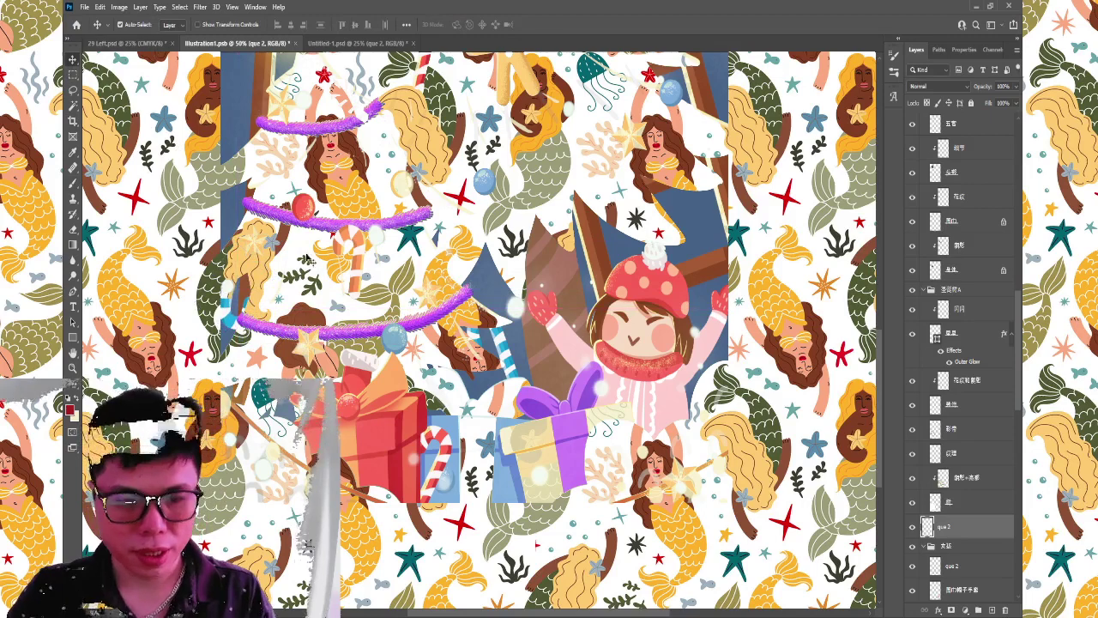
key("ctrl+s")
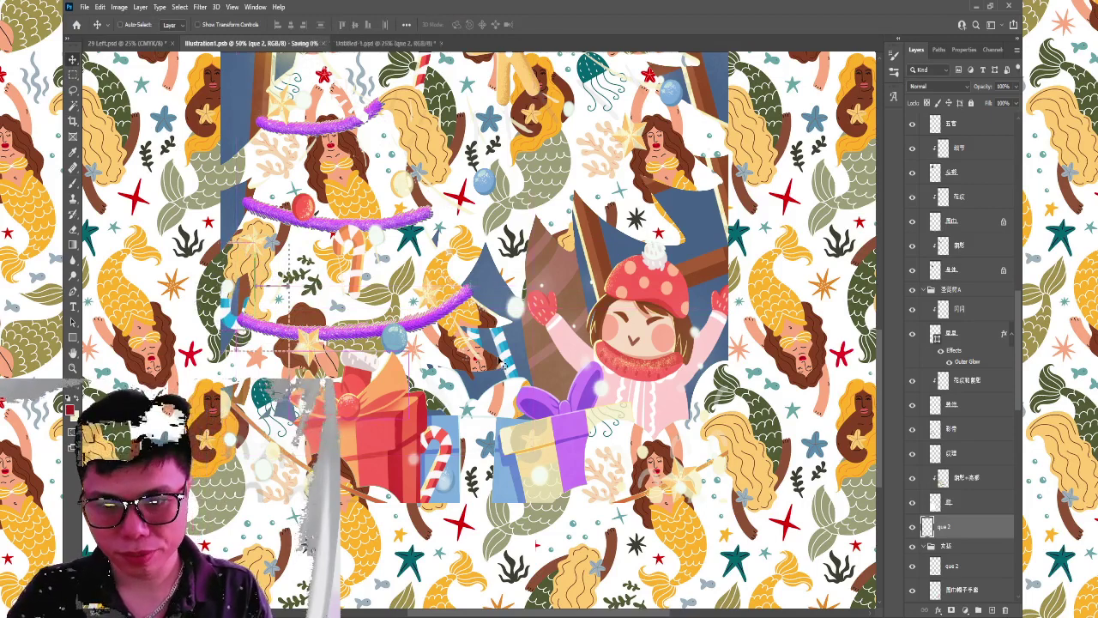
Place the blue candy cane beside the 4 label in 29 Left and scale it to 81%.
left_click(505, 356, "ctrl")
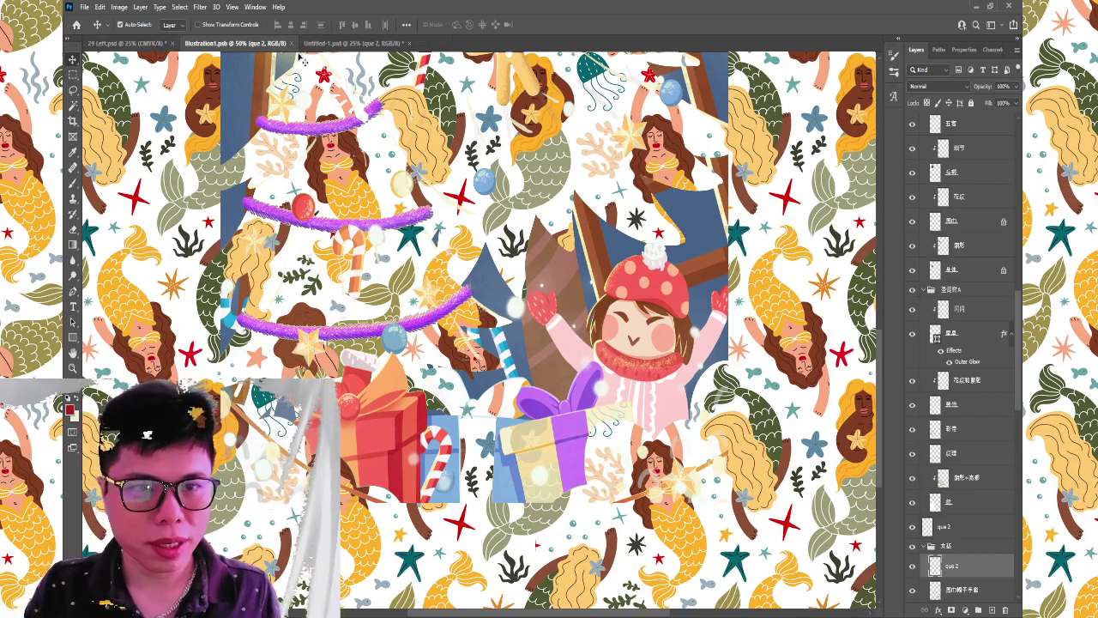
left_click(126, 43)
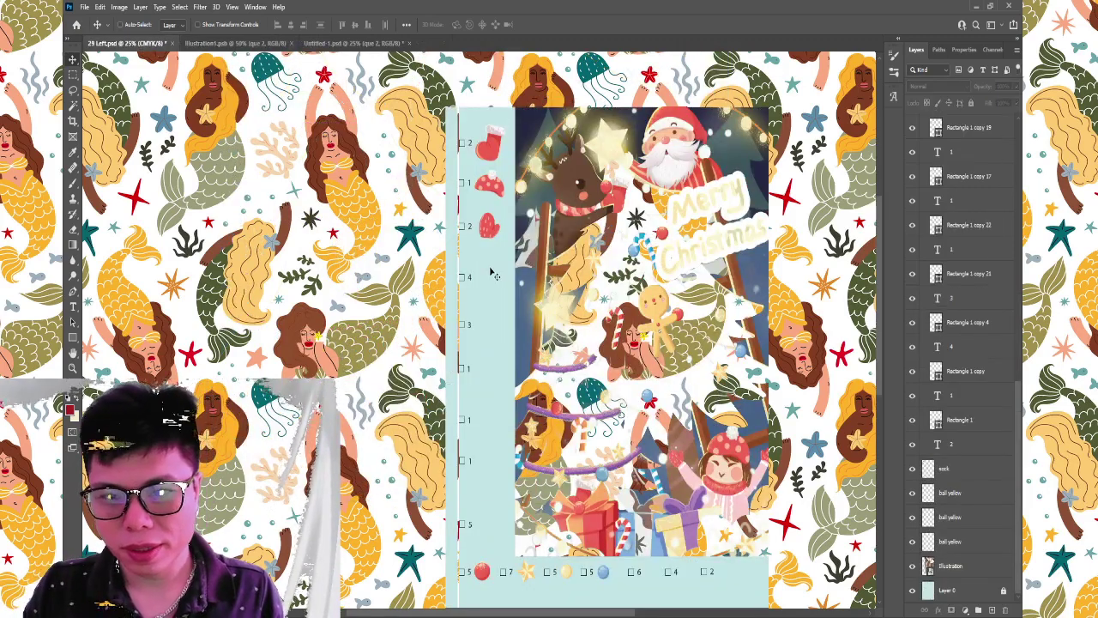
left_click(530, 269)
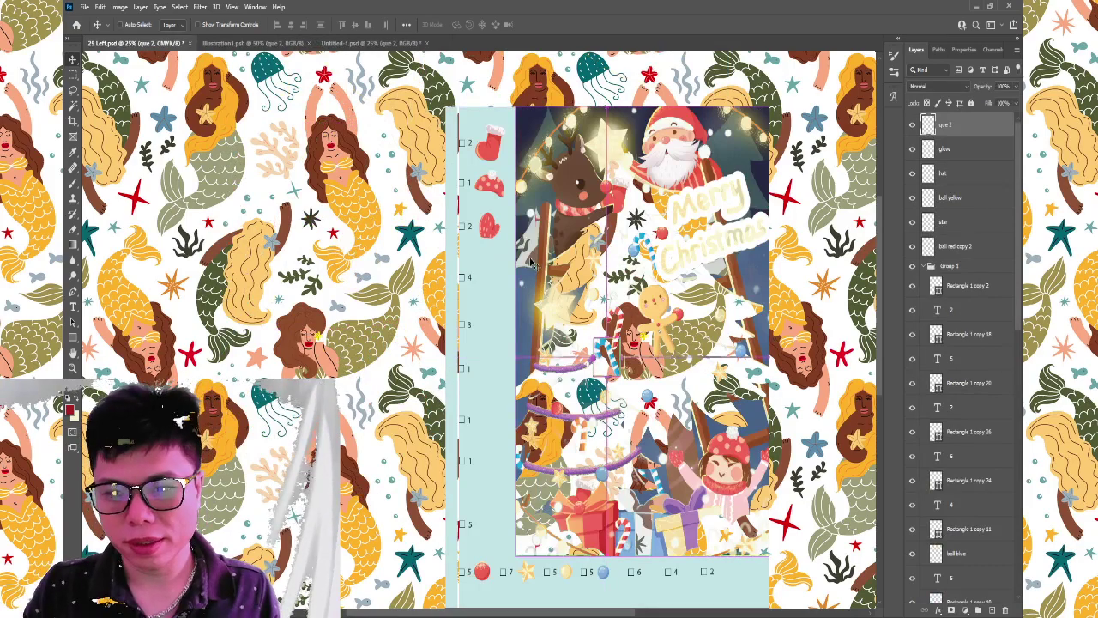
scroll(472, 318, "up", 2)
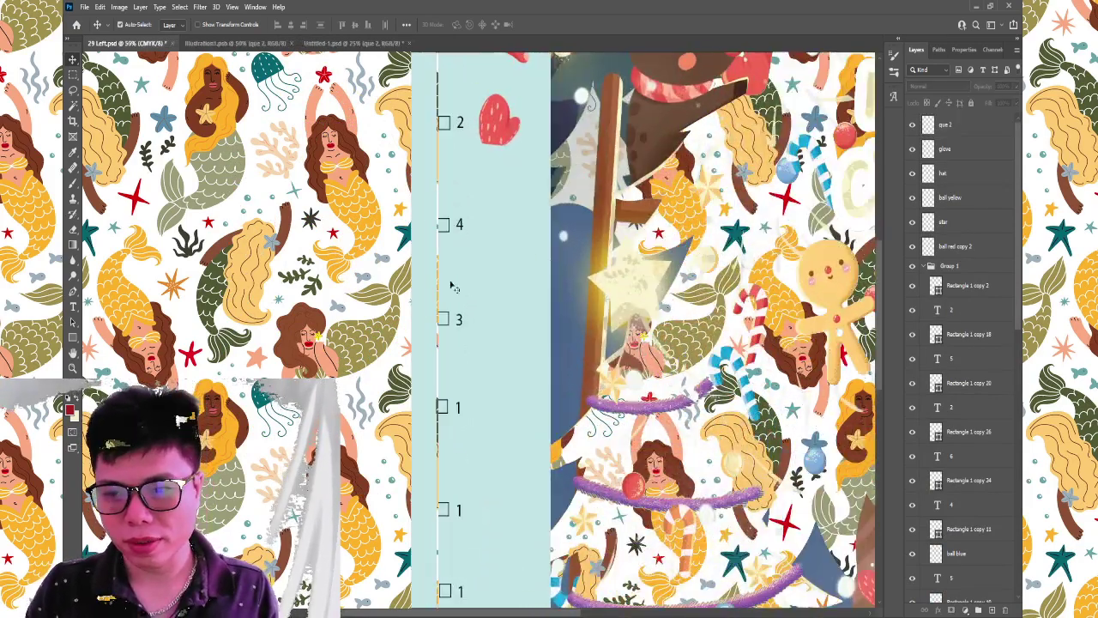
mouse_move(748, 367)
left_mouse_down()
mouse_move(523, 205)
mouse_move(541, 230)
left_mouse_up()
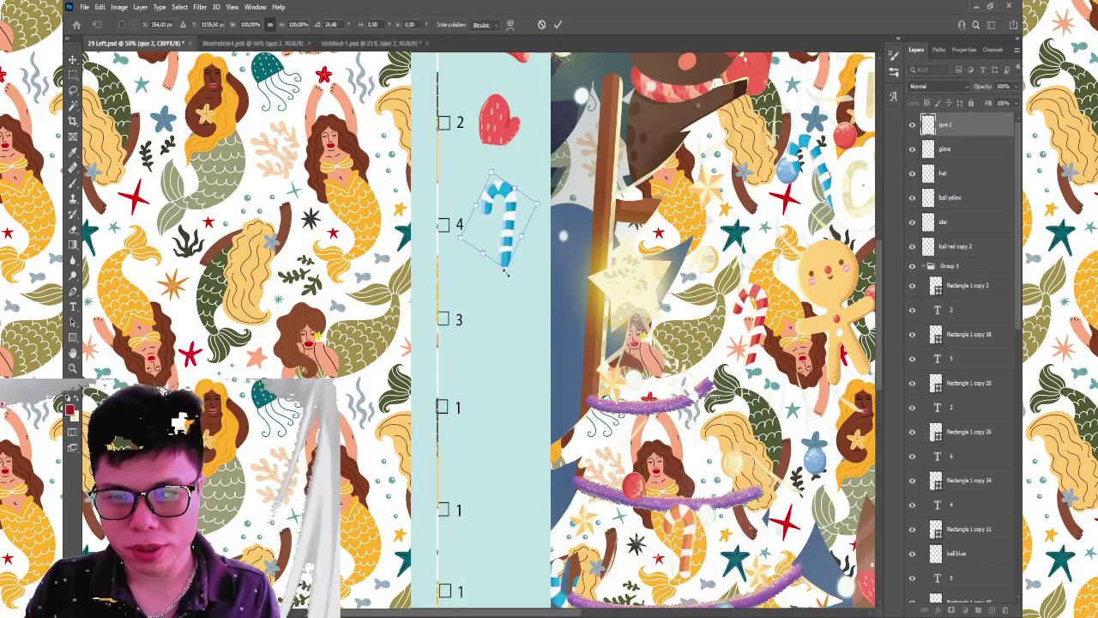
left_click_drag(506, 271, 505, 251)
key("Return")
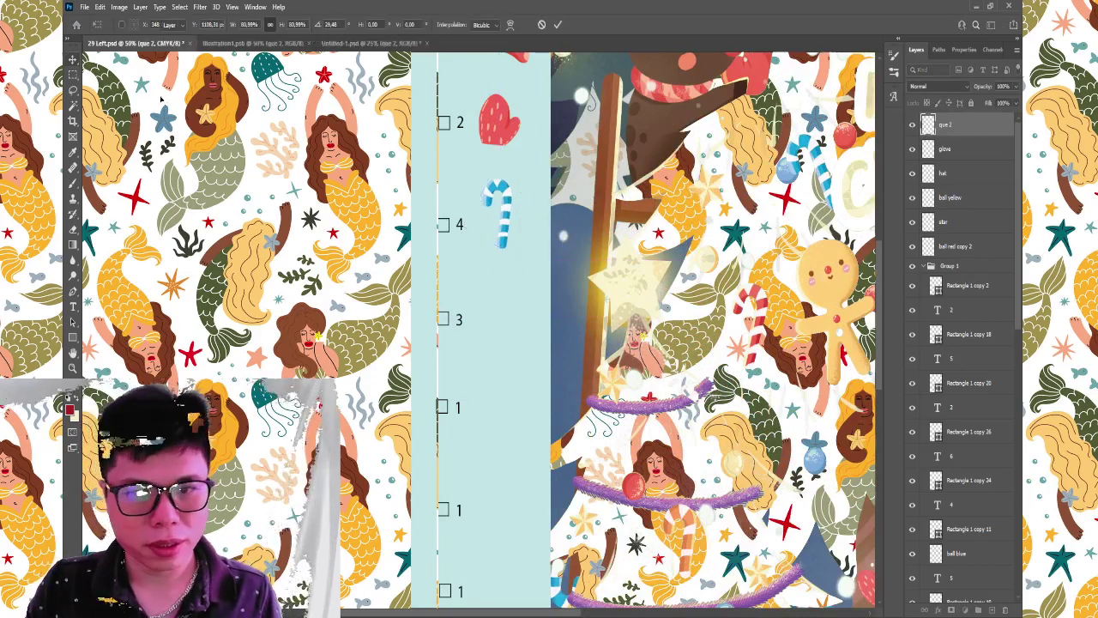
Align the count beside the candy cane, change it from 4 to 3, and fit the page on screen.
left_click_drag(463, 233, 464, 225)
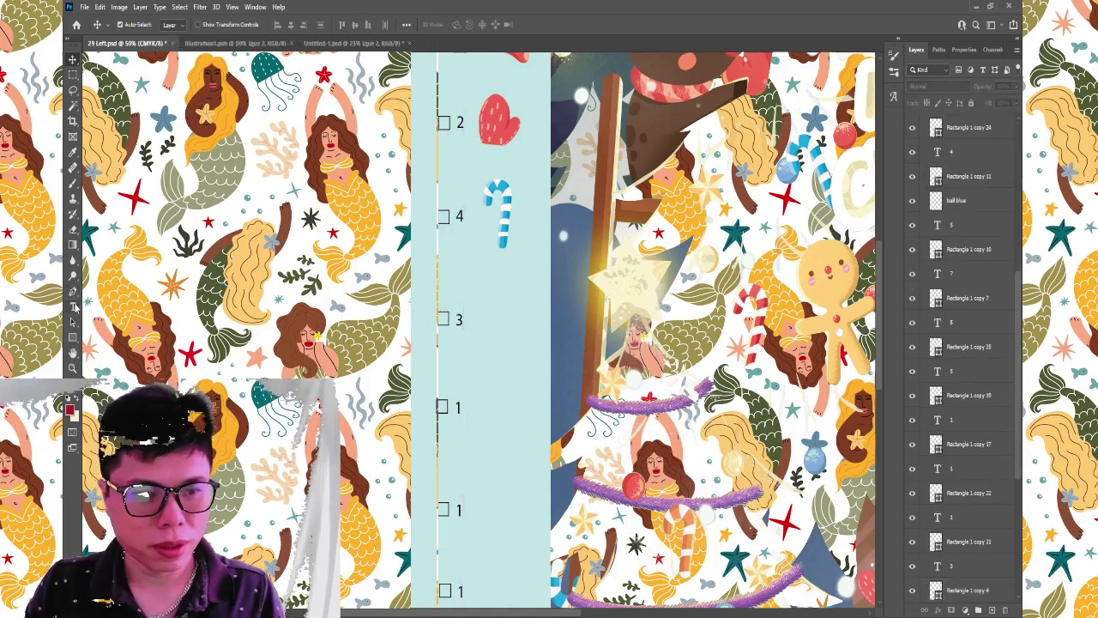
key("t")
left_click(459, 216)
type("3")
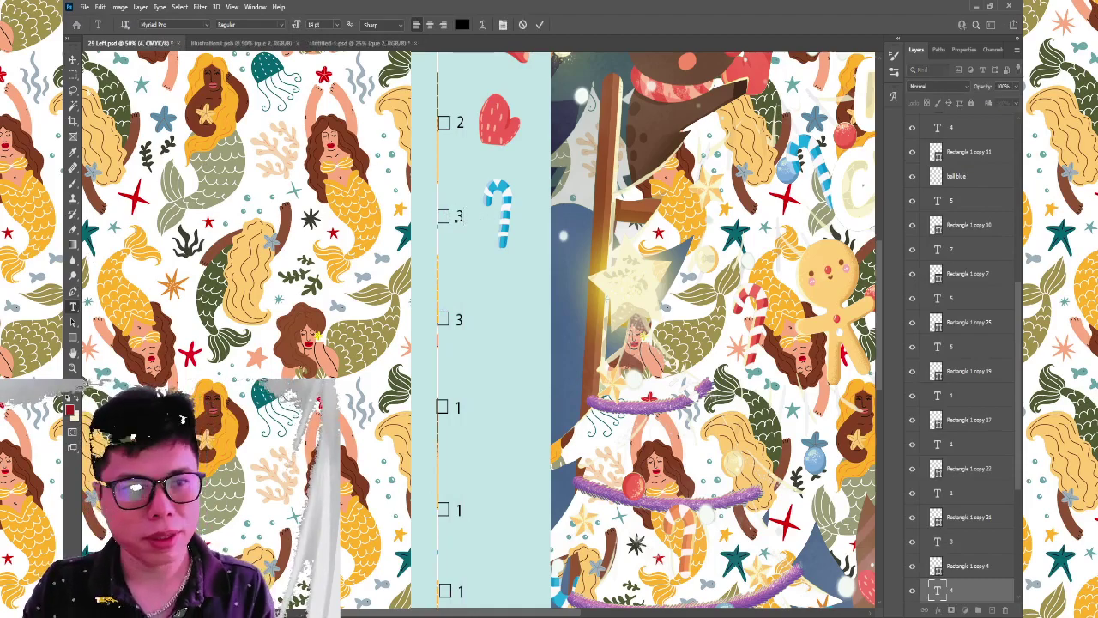
key("ctrl+Return")
key("v")
key("ctrl+0")
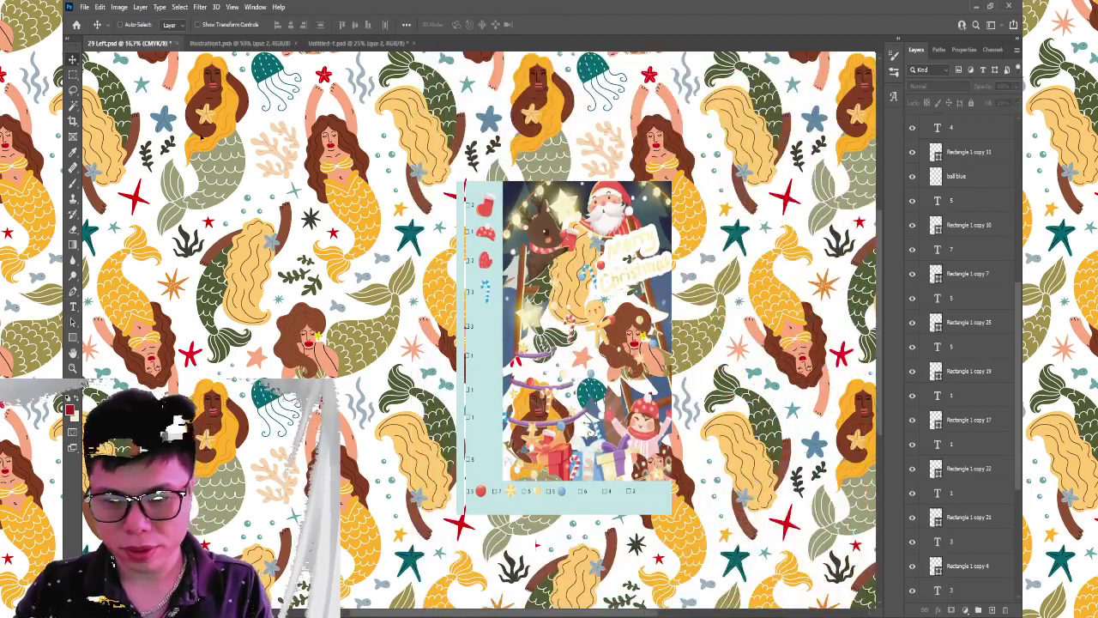
Close the candy-cane file and return to the Christmas illustration.
left_click(400, 44)
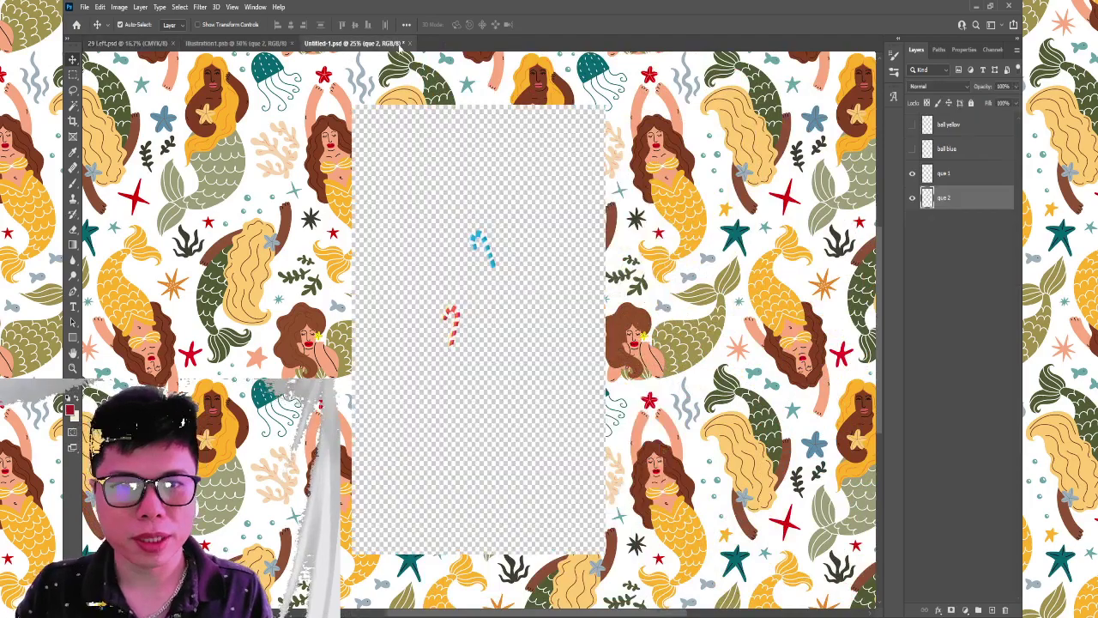
key("ctrl+w")
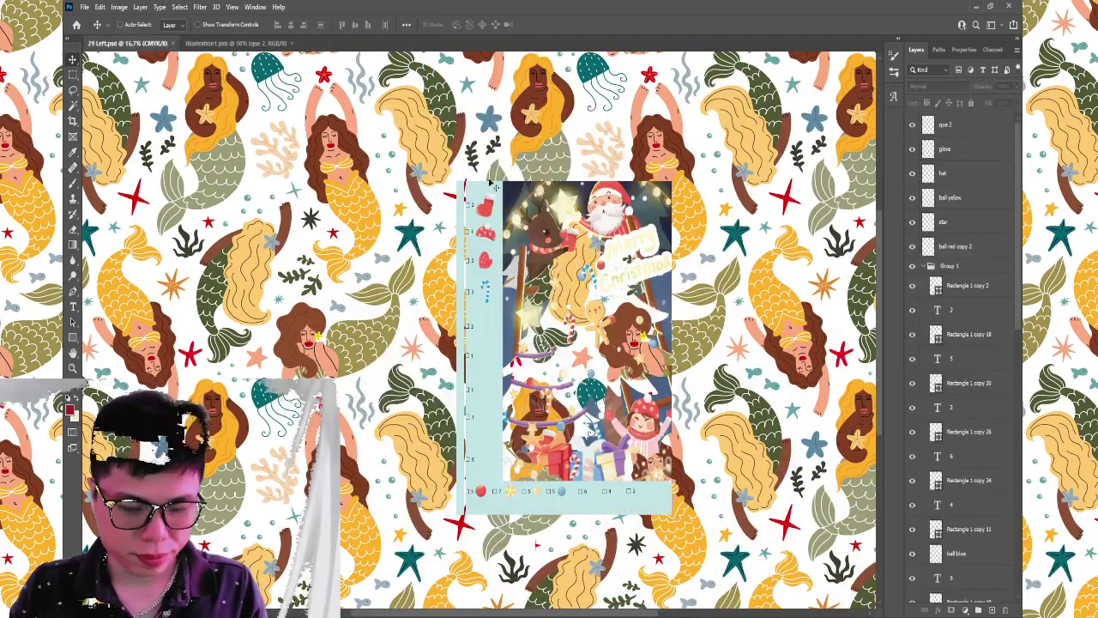
left_click(239, 43)
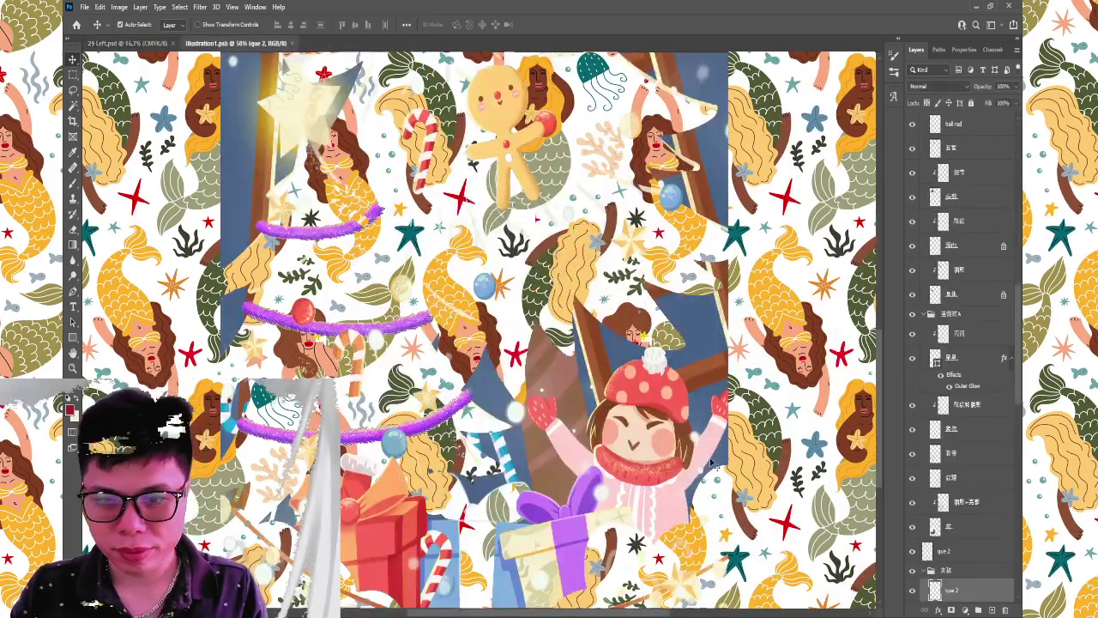
scroll(646, 342, "down", 1)
scroll(646, 330, "down", 1)
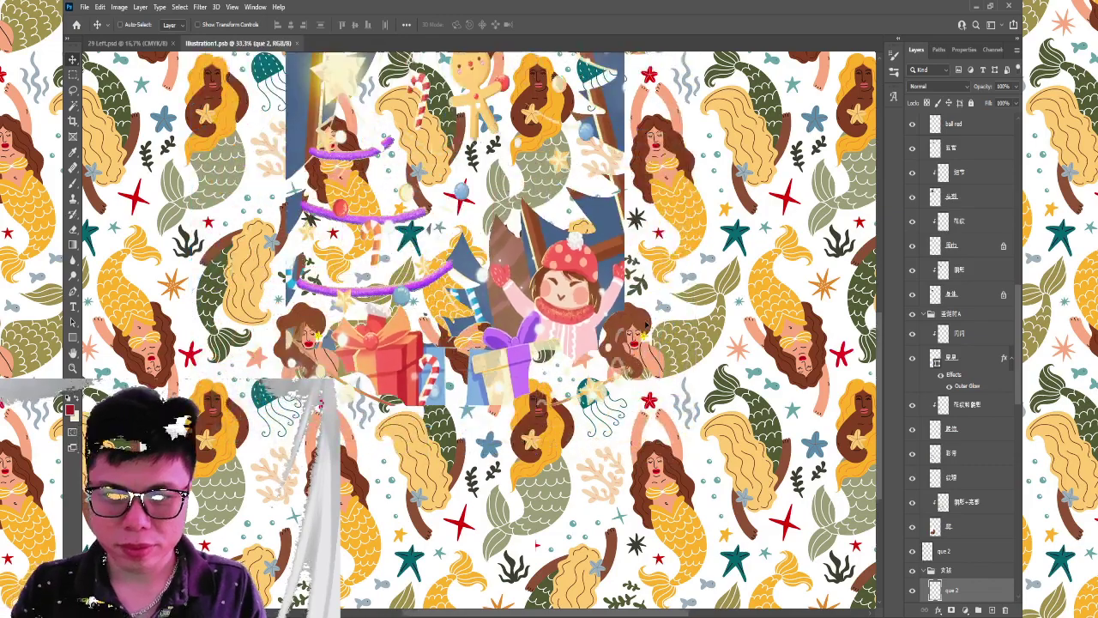
scroll(646, 326, "up", 1)
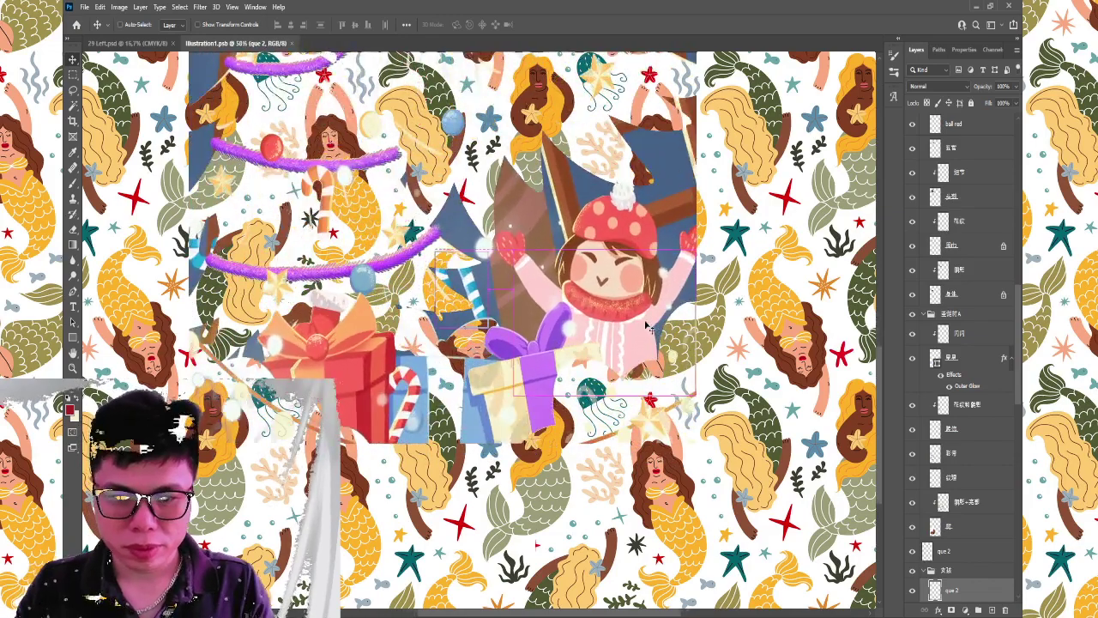
Nudge the candy cane slightly left and save the illustration.
left_click(412, 389)
left_click_drag(413, 389, 407, 385)
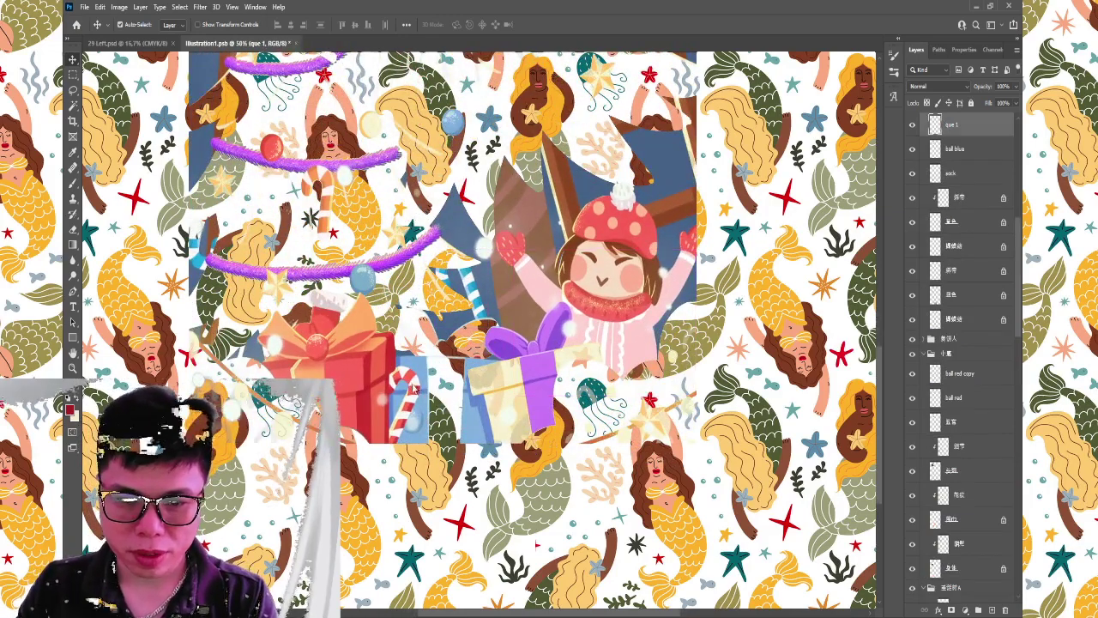
key("ctrl+s")
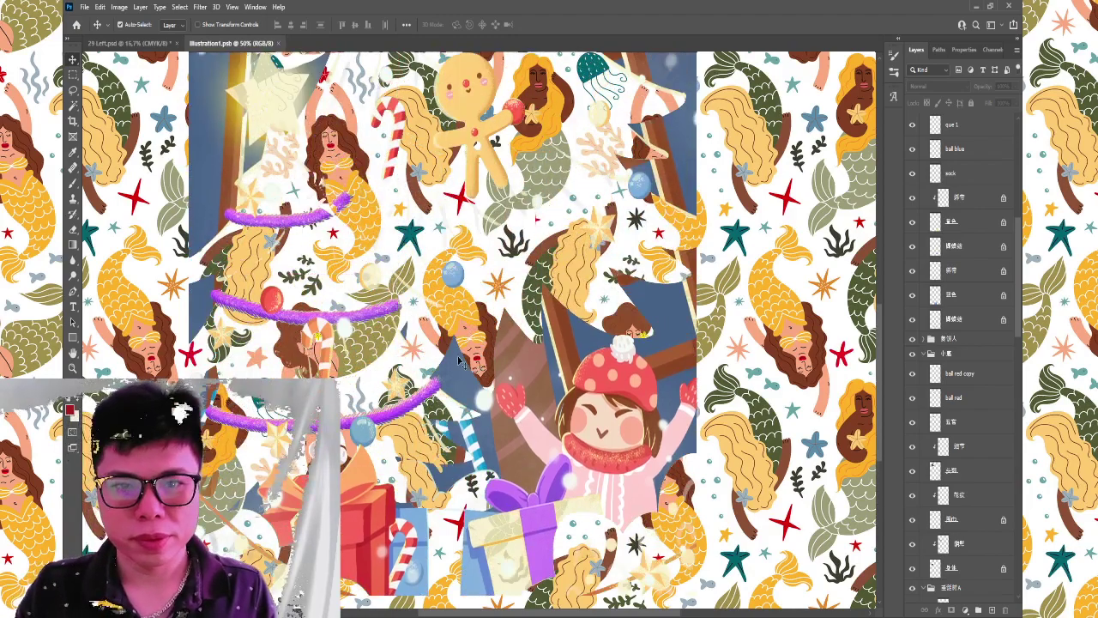
Identify the gingerbread man's layer and select its 圣诞人 group.
left_click(465, 178)
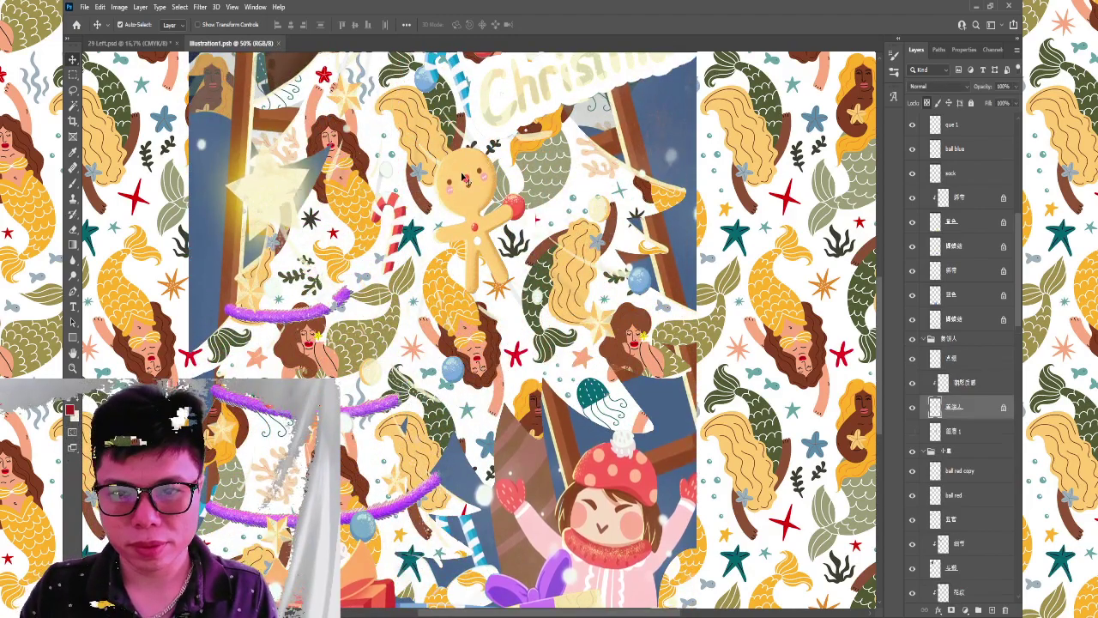
left_click(912, 408)
left_click(914, 342)
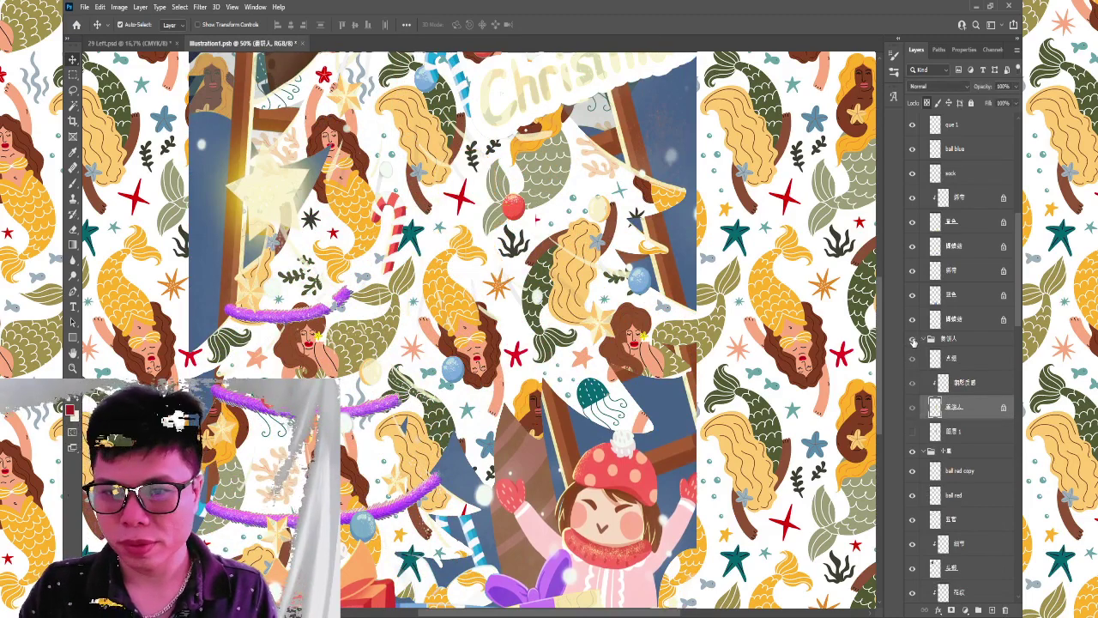
left_click(951, 342)
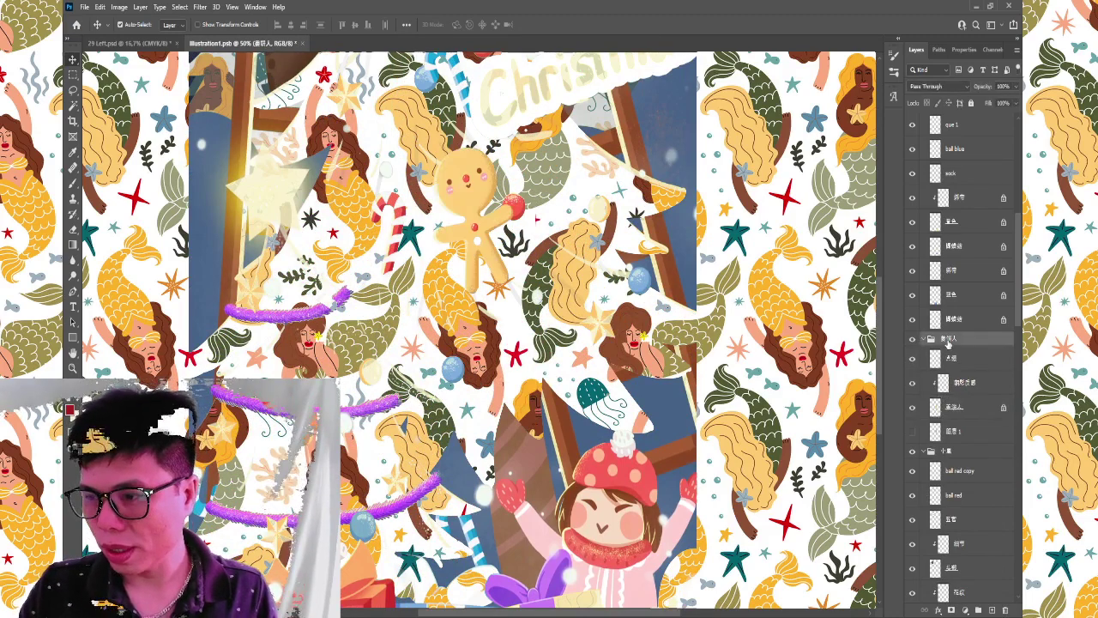
Duplicate the 圣诞人 group and merge the copy into a single layer.
key("ctrl+j")
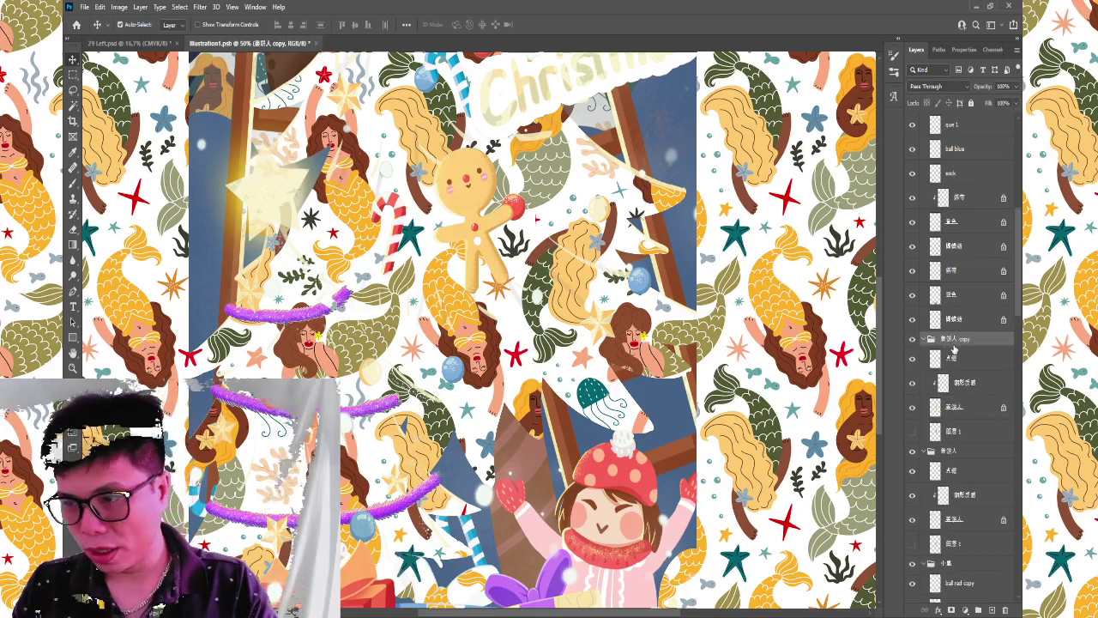
key("ctrl+e")
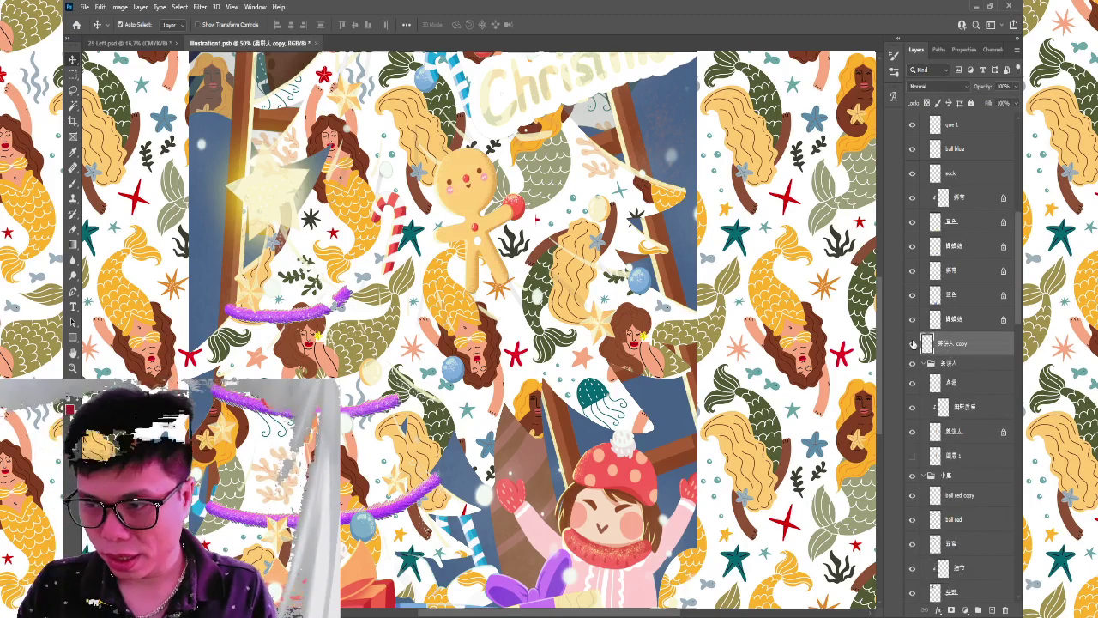
left_click(912, 343)
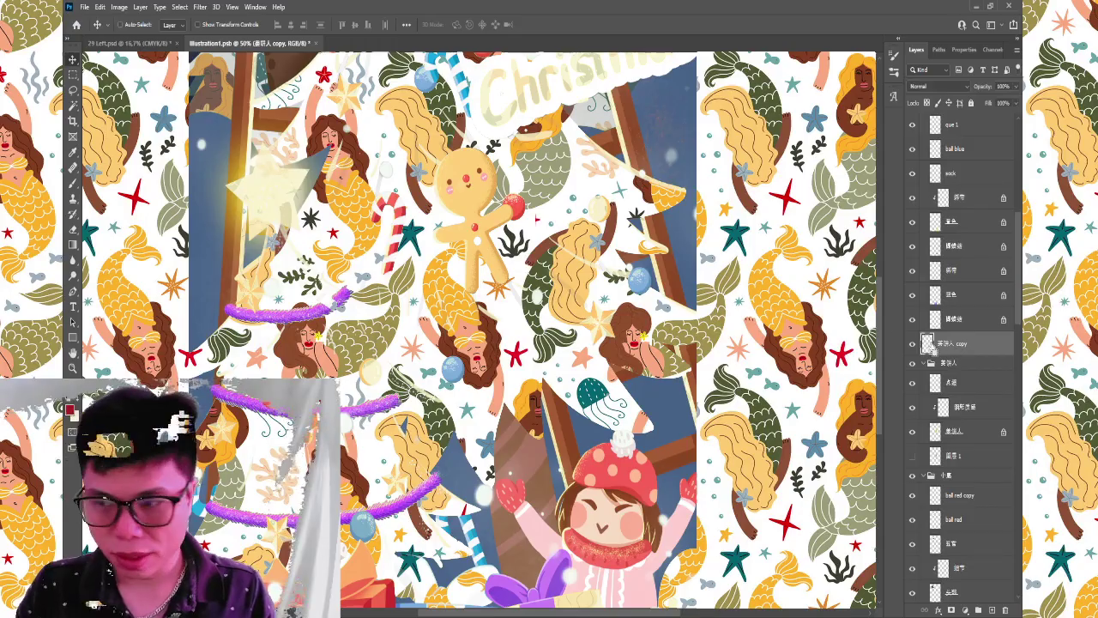
Move the merged gingerbread copy down beside the girl and the gifts.
key("ctrl+t")
left_click_drag(554, 238, 554, 405)
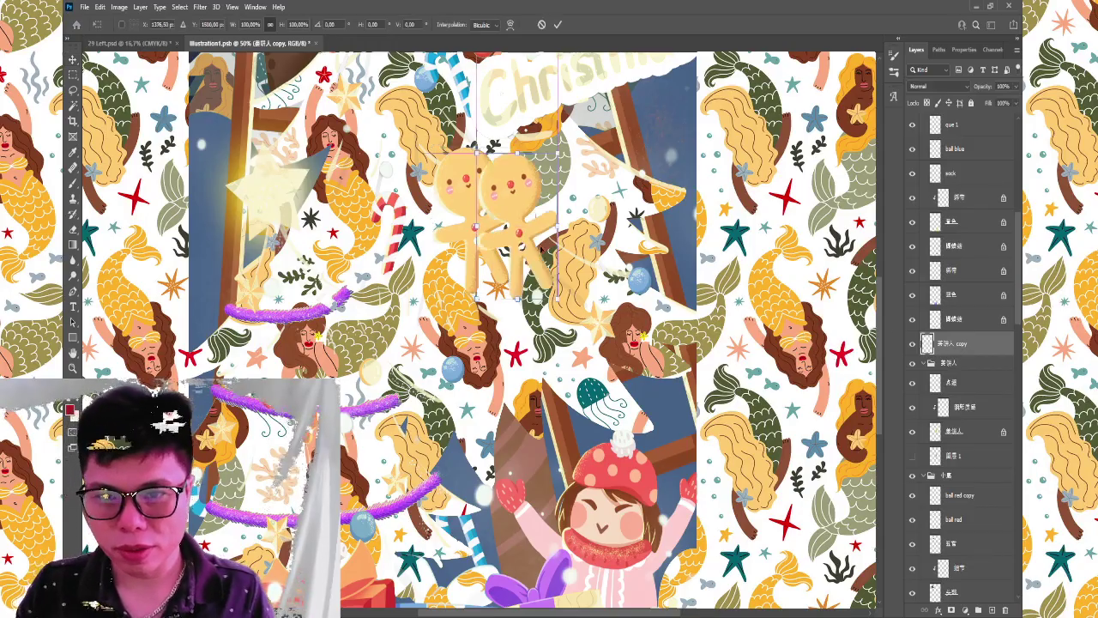
scroll(553, 405, "up", 3)
scroll(554, 405, "up", 3)
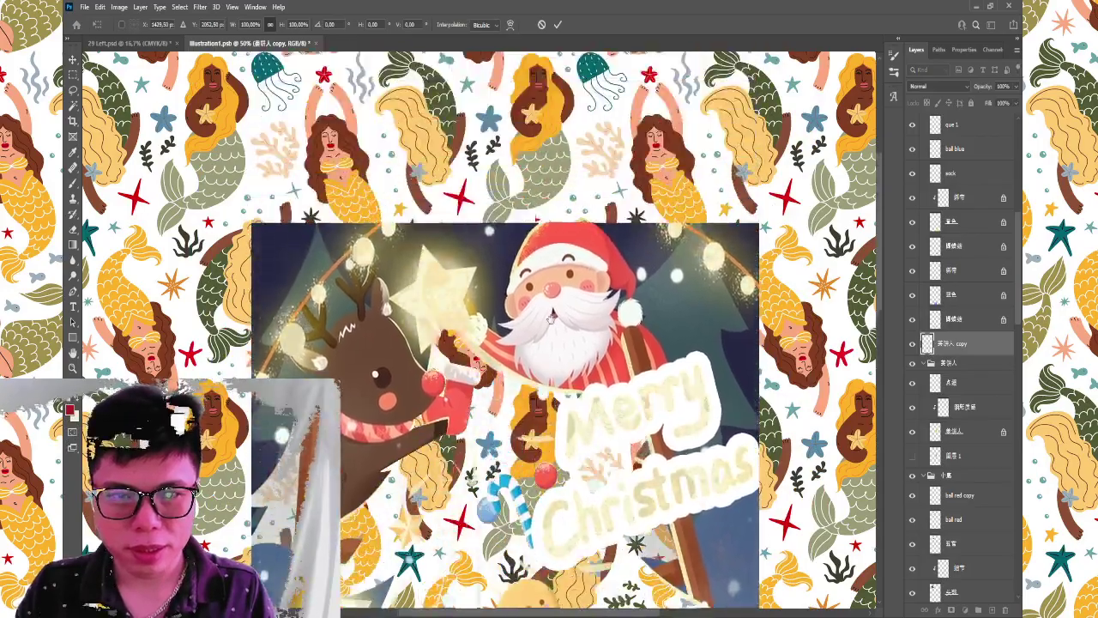
scroll(537, 359, "down", 5)
left_click_drag(566, 283, 581, 266)
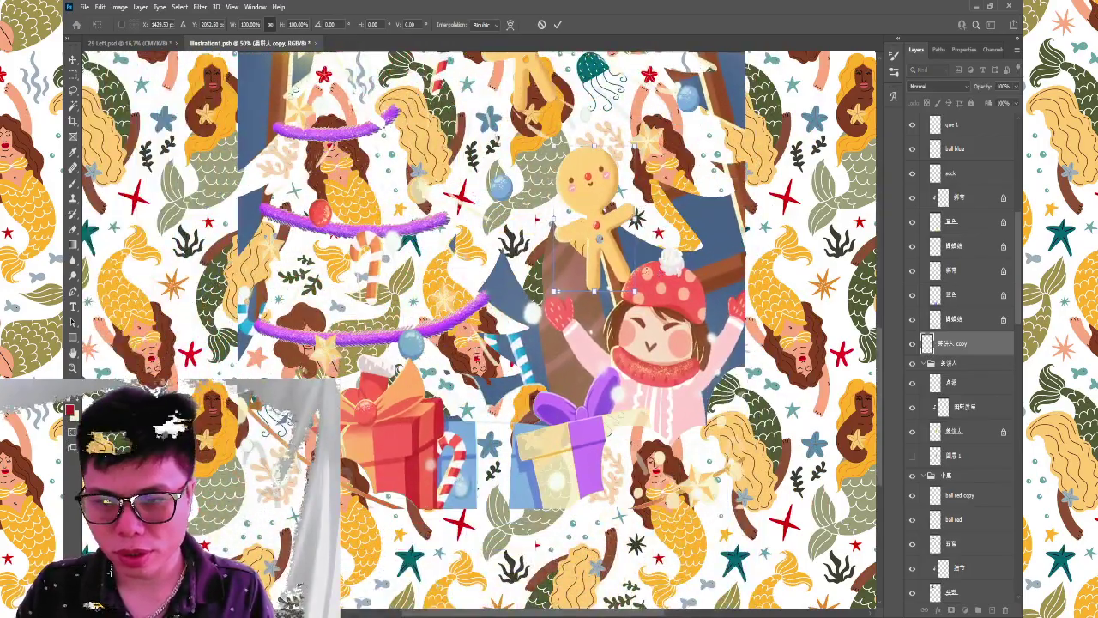
mouse_move(597, 221)
left_mouse_down()
mouse_move(567, 386)
mouse_move(576, 365)
left_mouse_up()
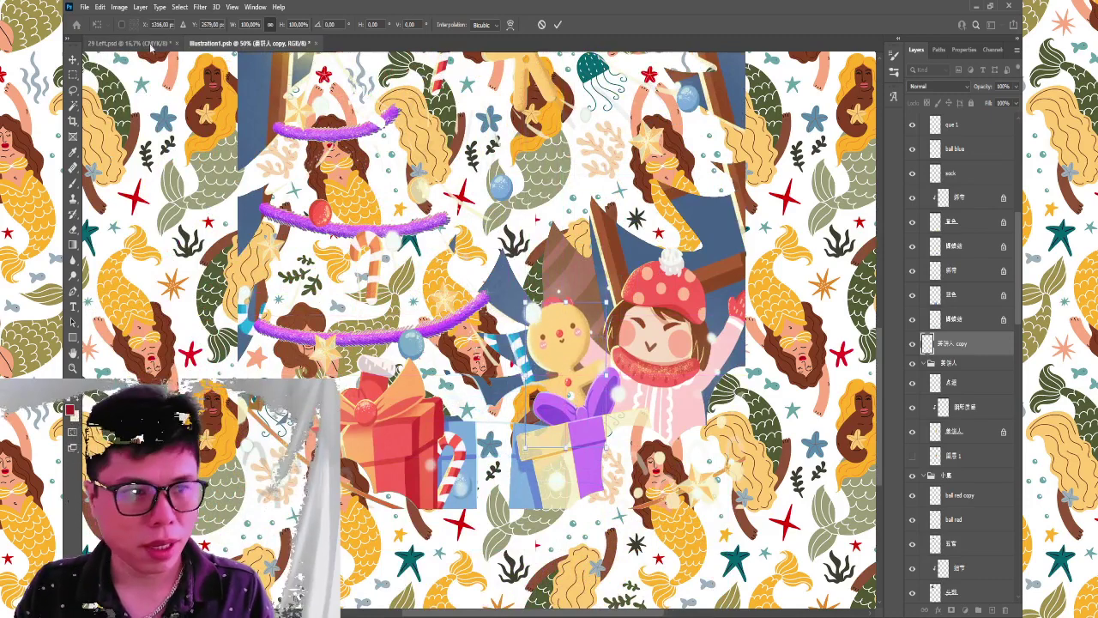
key("Return")
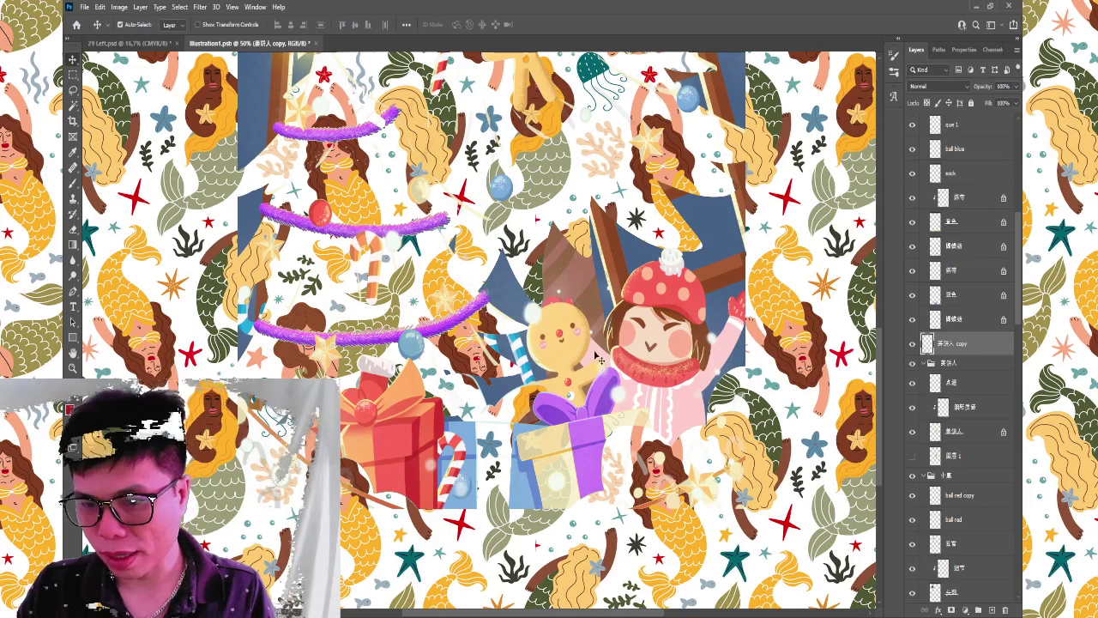
Move the 圣诞人 copy layer into the 圣诞树B group and shift it down-right behind the gifts.
left_click(598, 358)
key("ctrl+j")
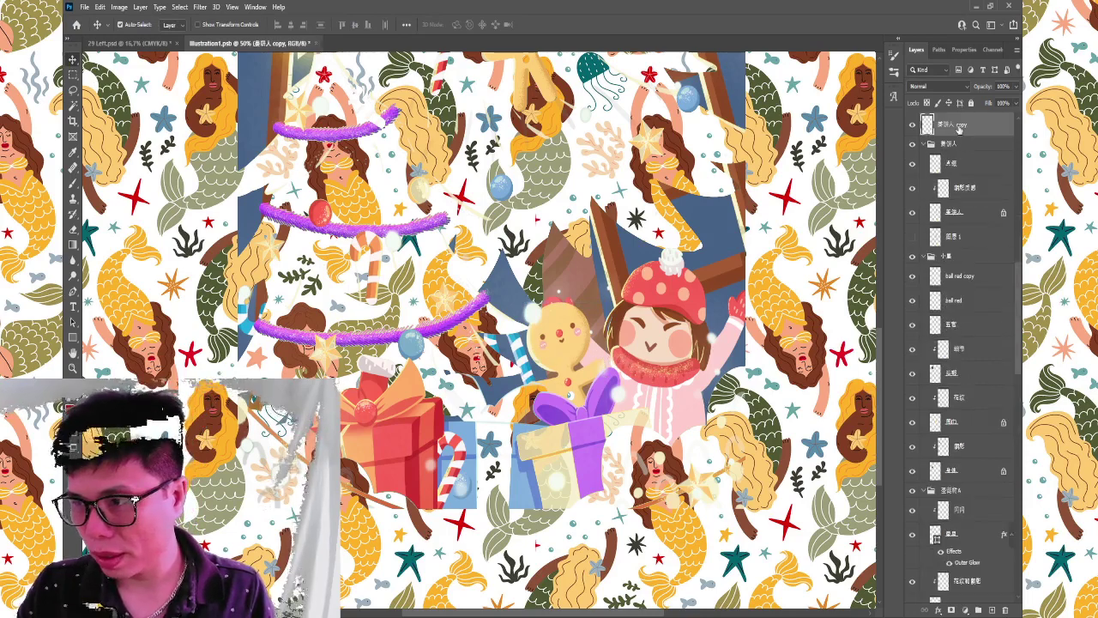
left_click_drag(953, 129, 953, 480)
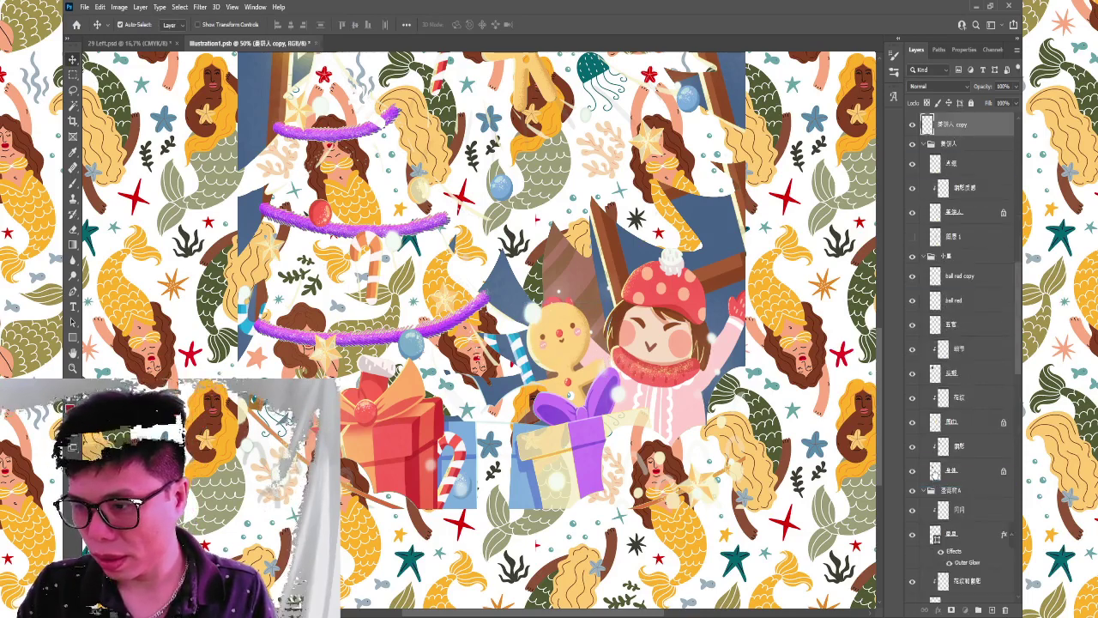
left_click(598, 367)
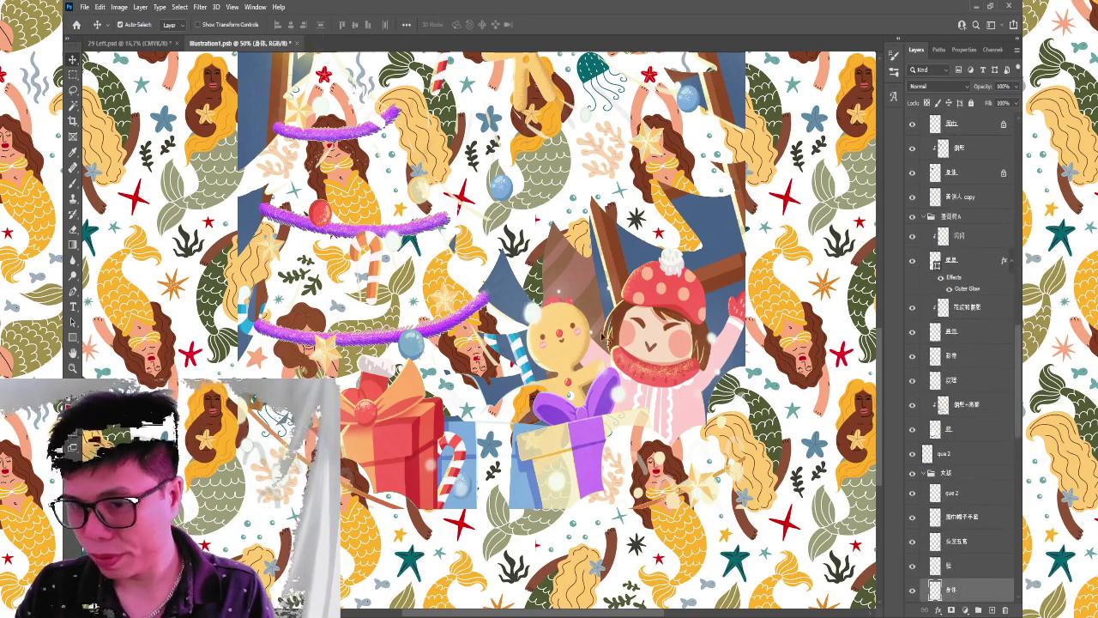
left_click(578, 342)
left_click_drag(957, 197, 944, 558)
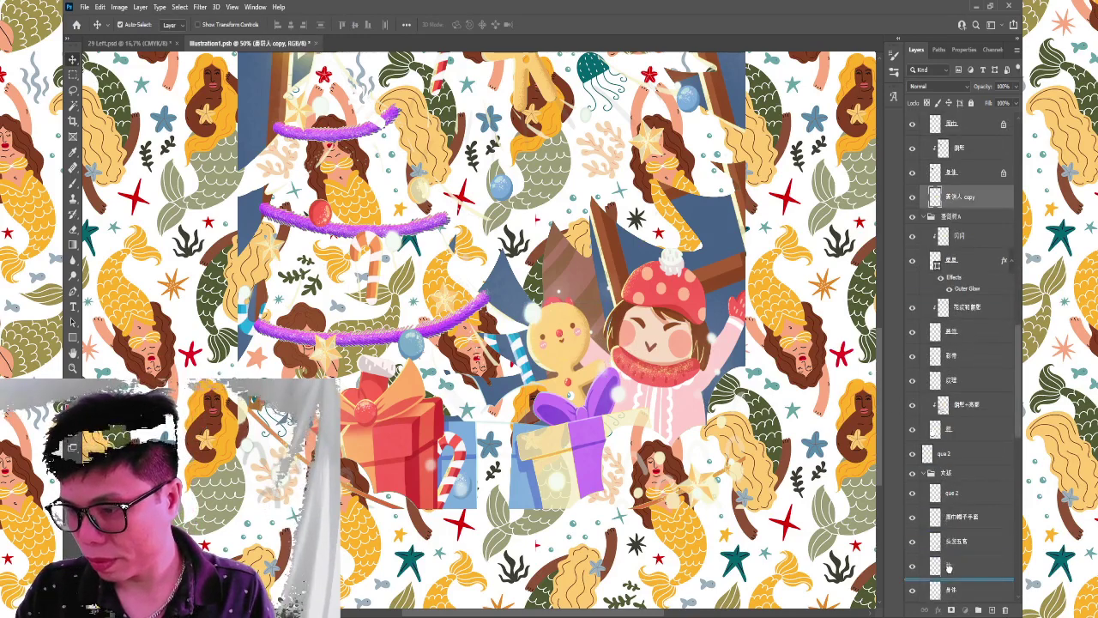
scroll(947, 502, "down", 2)
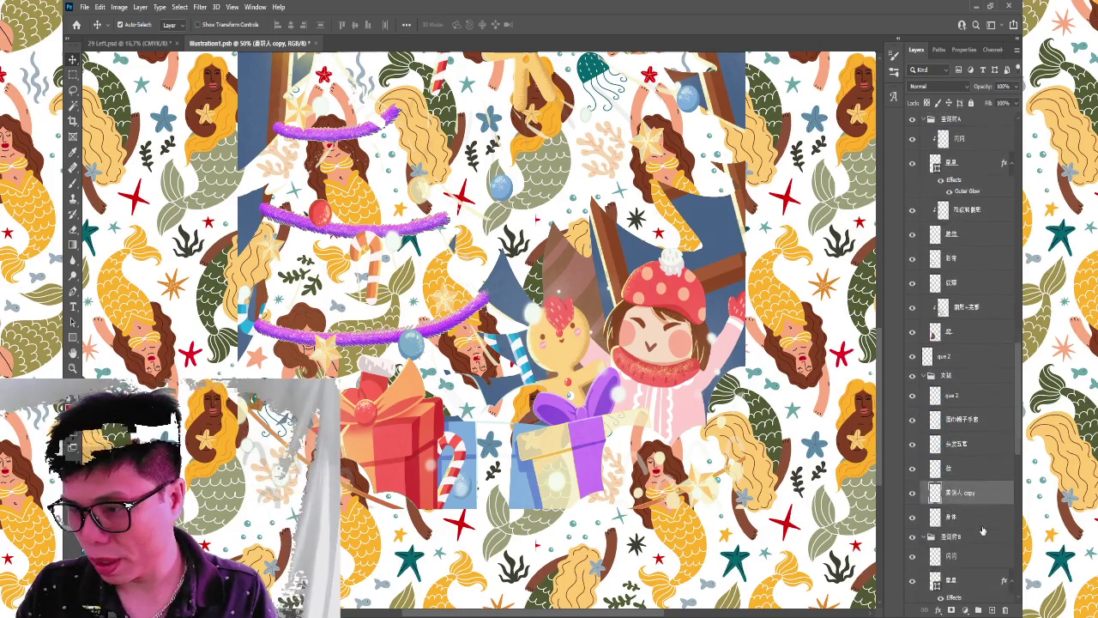
left_click_drag(946, 502, 949, 536)
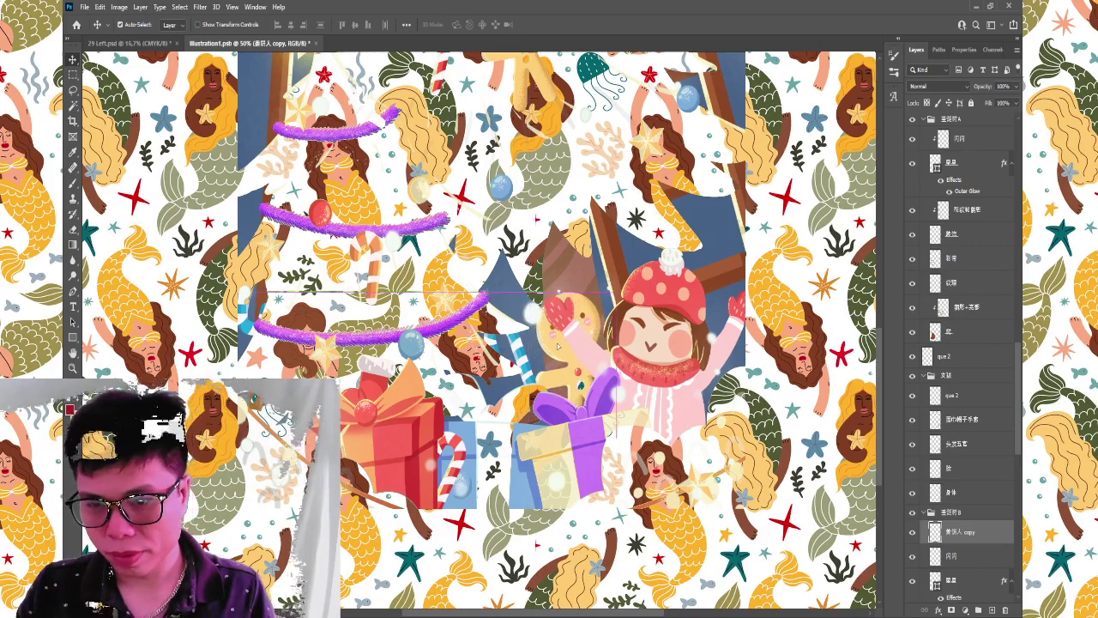
left_click_drag(546, 351, 557, 364)
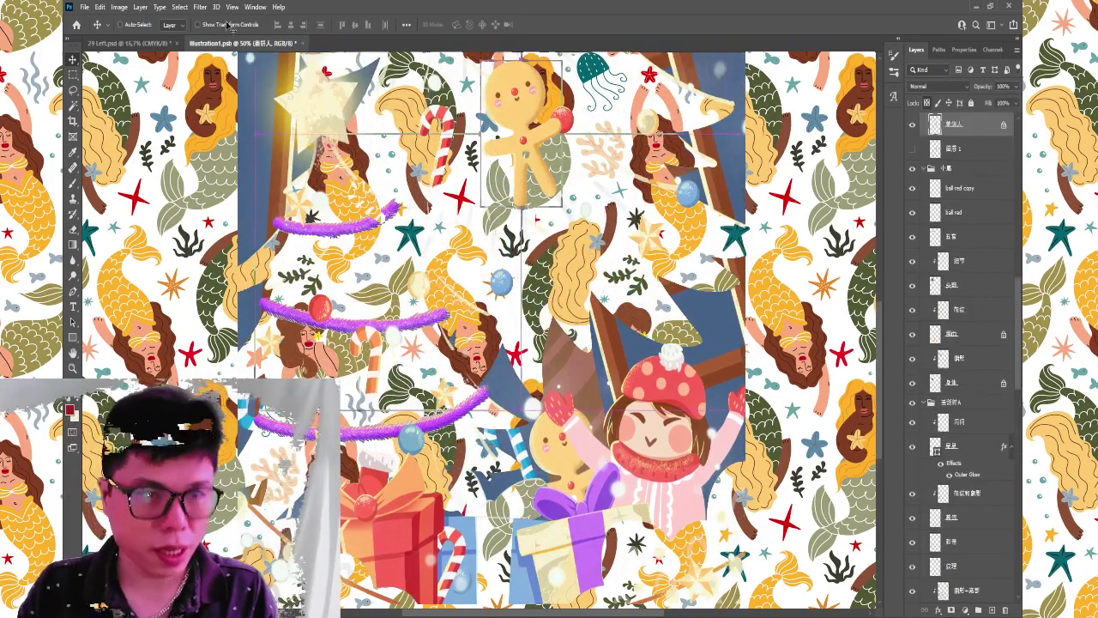
Copy the gingerbread man from the illustration and paste it into 29 Left.psd.
left_click(153, 43)
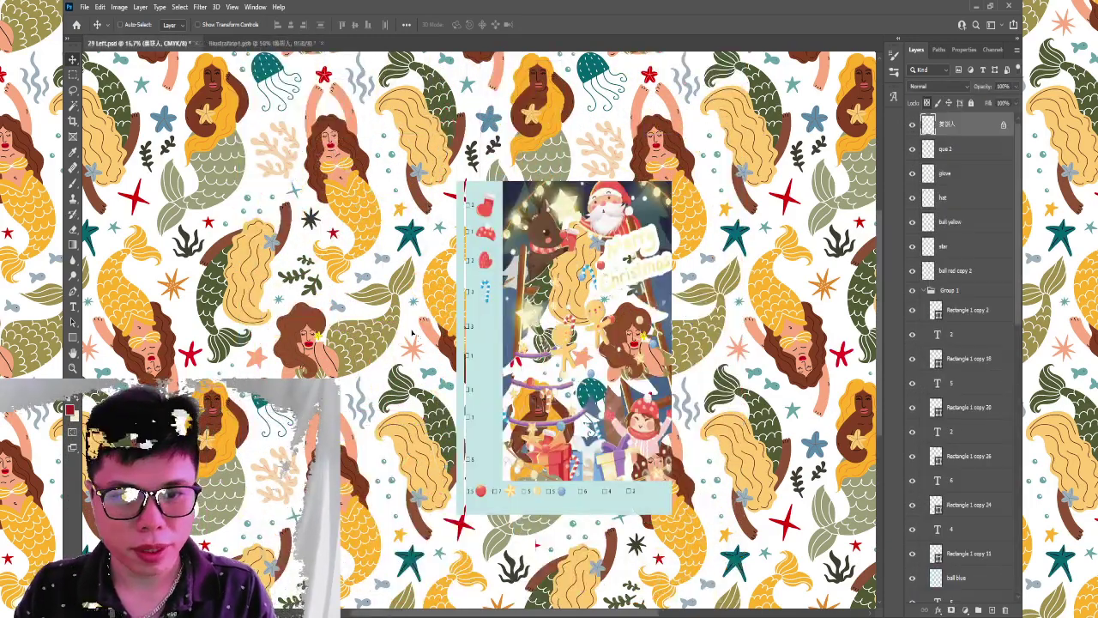
left_click(245, 43)
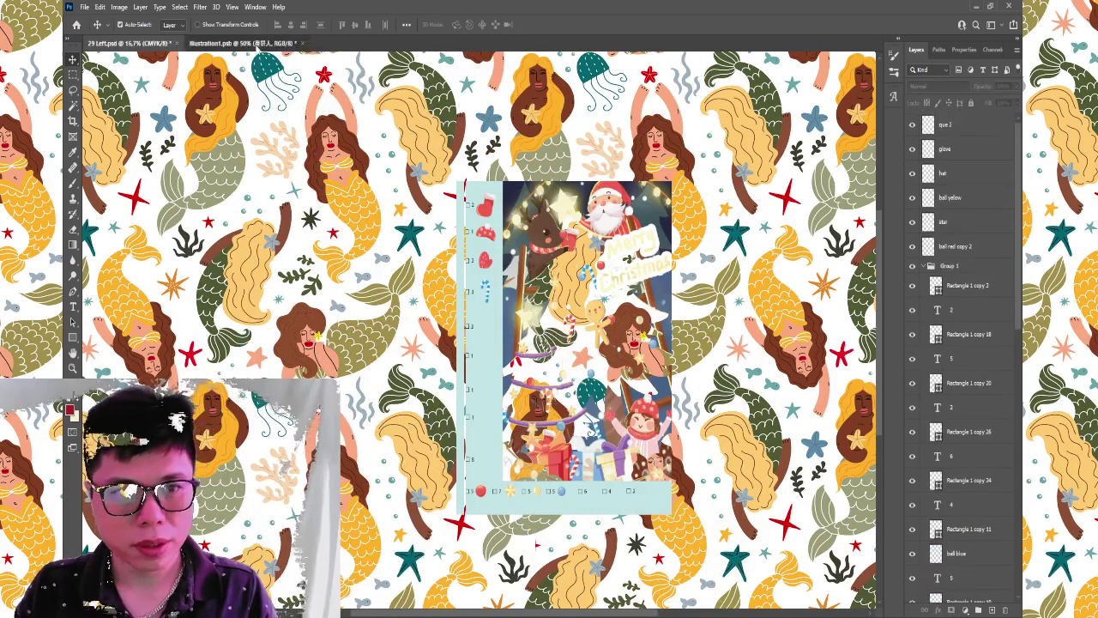
key("ctrl+j")
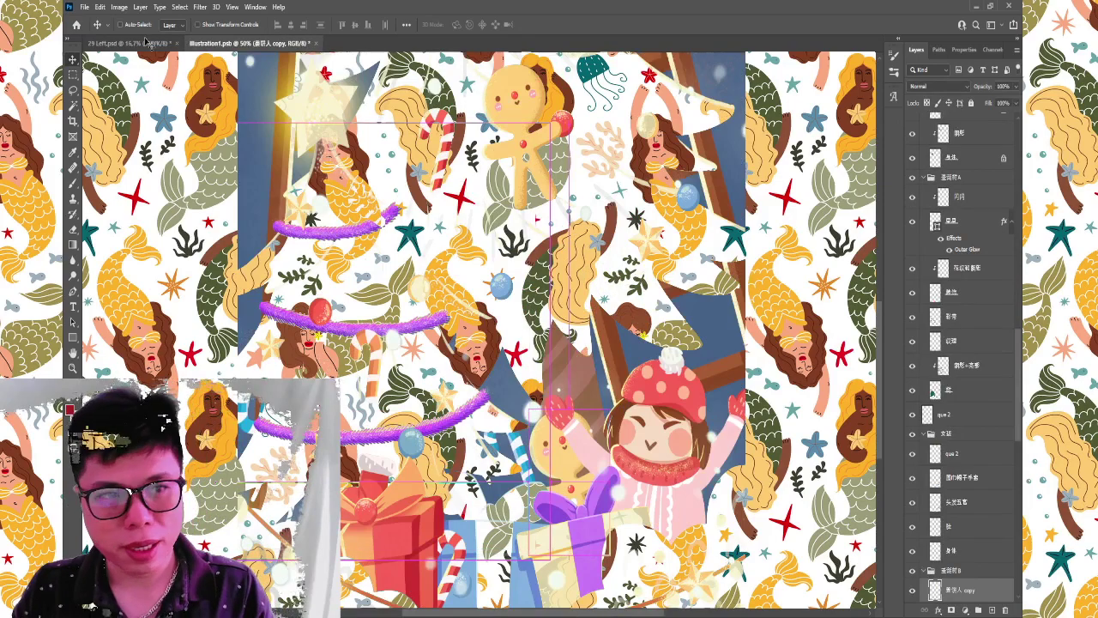
key("ctrl+Tab")
key("ctrl+v")
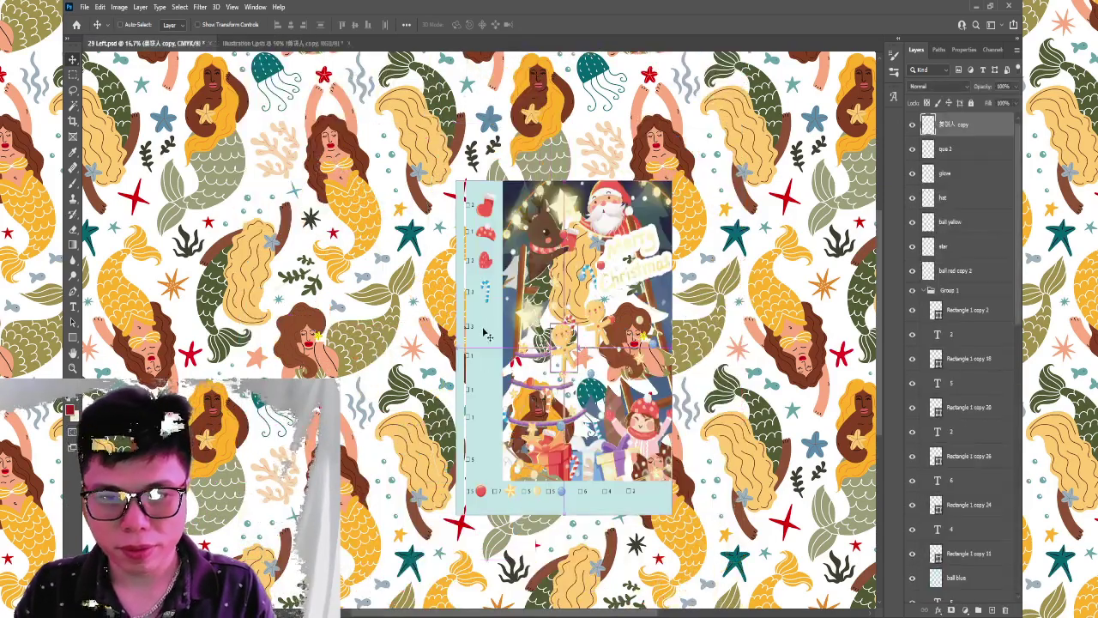
scroll(480, 333, "up", 2)
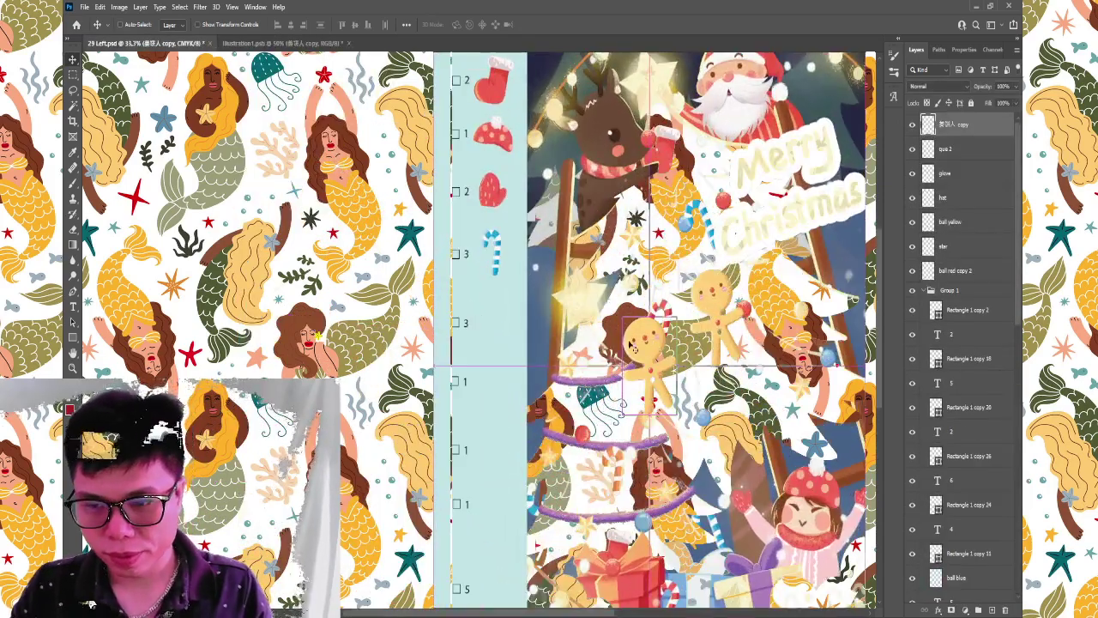
Move the pasted gingerbread into the left item strip and shrink it to icon size.
left_click_drag(631, 343, 485, 319)
key("ctrl+t")
mouse_move(521, 380)
left_mouse_down()
mouse_move(484, 321)
mouse_move(501, 322)
left_mouse_up()
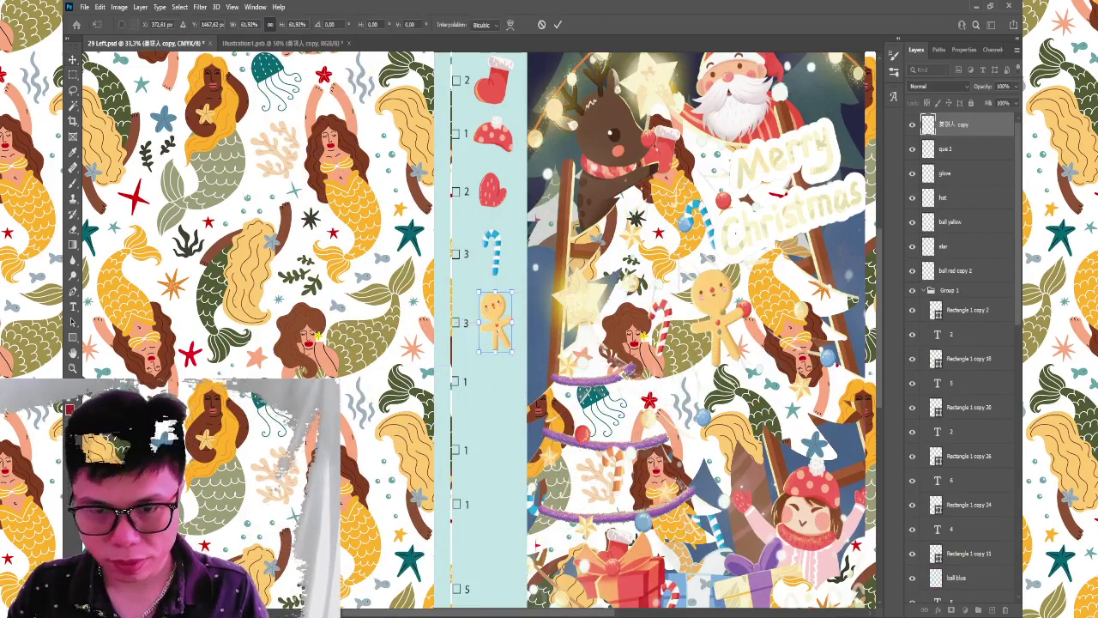
key("Return")
Shrink the sidebar's candy cane icon slightly.
left_click(493, 250)
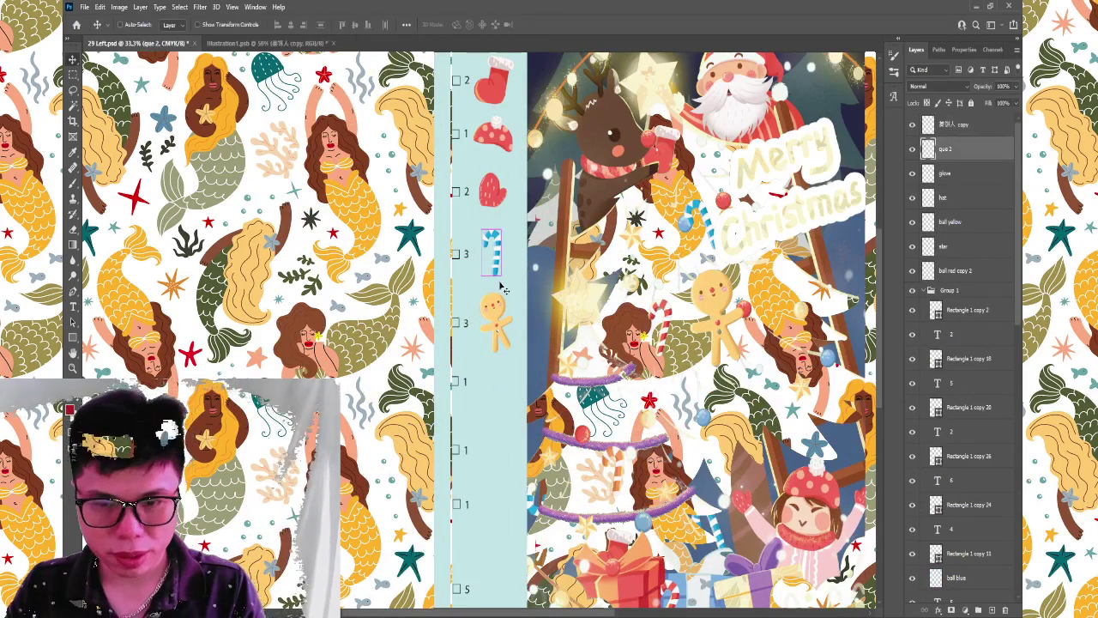
key("ctrl+t")
left_click_drag(499, 279, 499, 270)
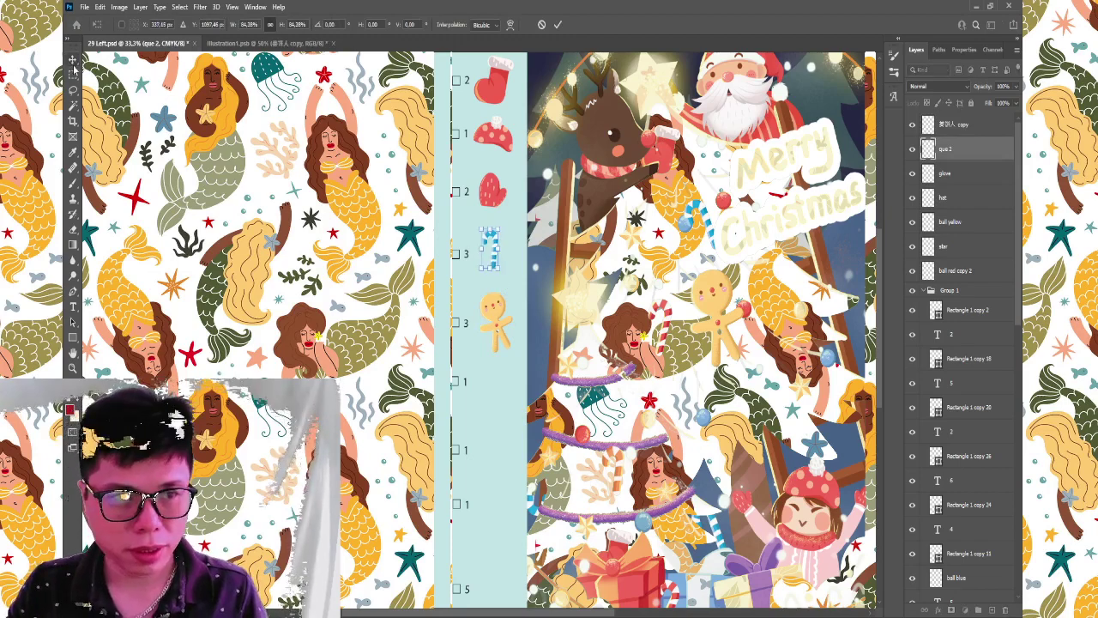
key("Return")
Shrink the gingerbread icon beside the count 3 a little further.
left_click(472, 316)
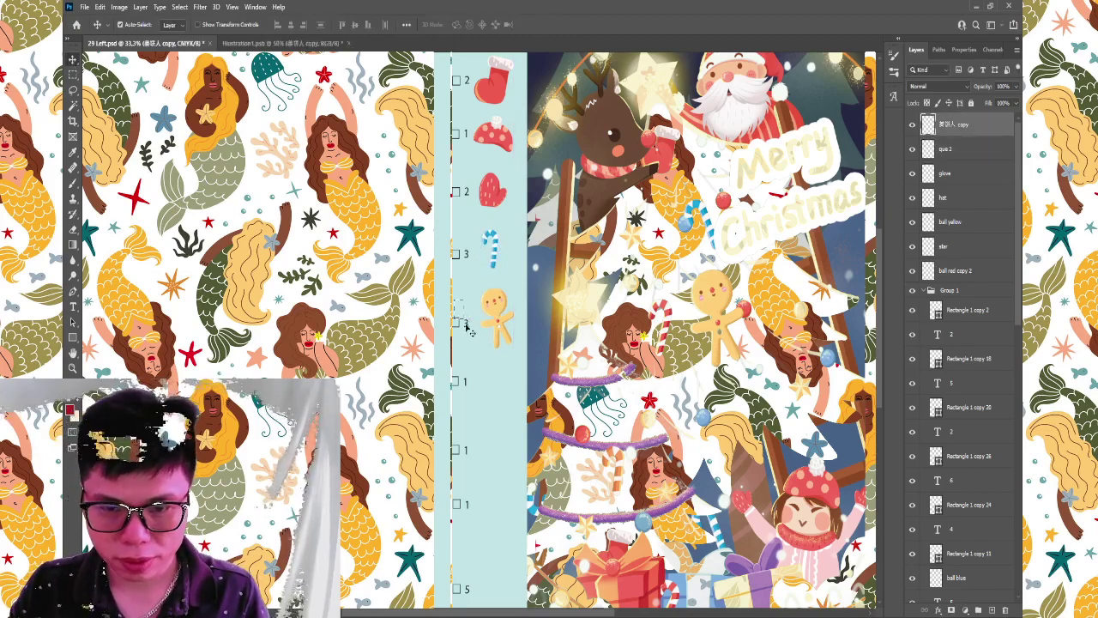
left_click(468, 330)
type("3")
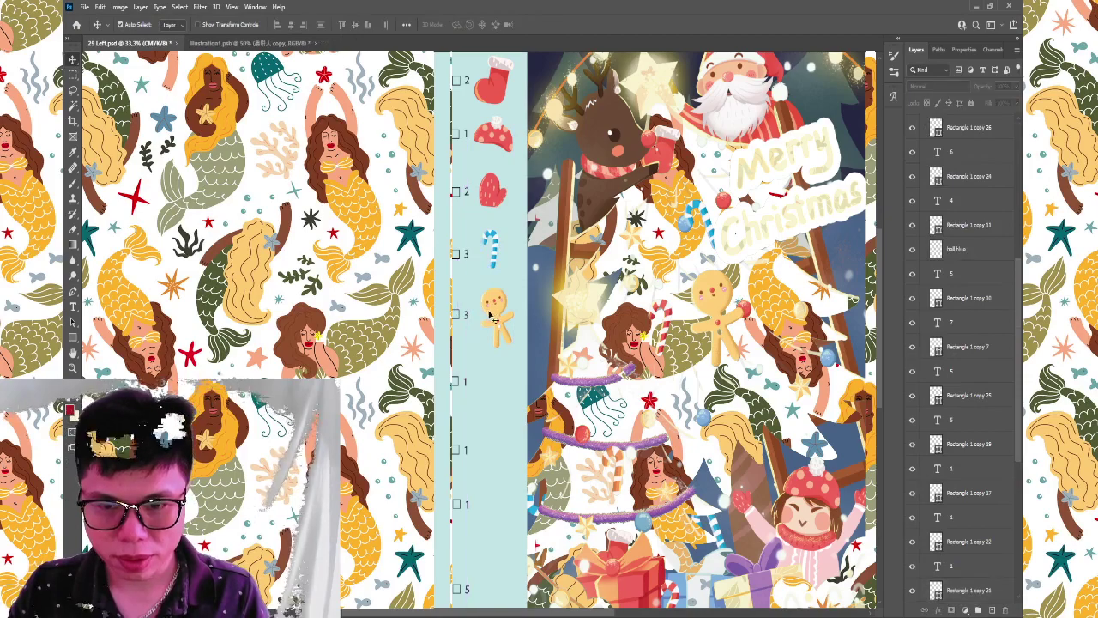
left_click(494, 317)
key("ctrl+t")
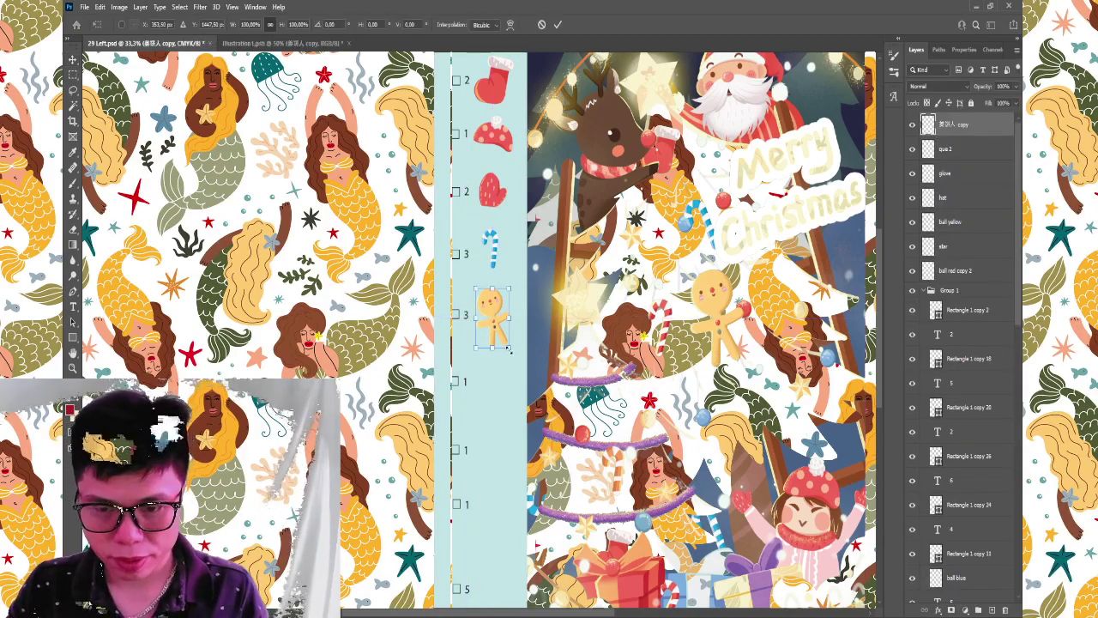
left_click_drag(508, 349, 502, 339)
key("Return")
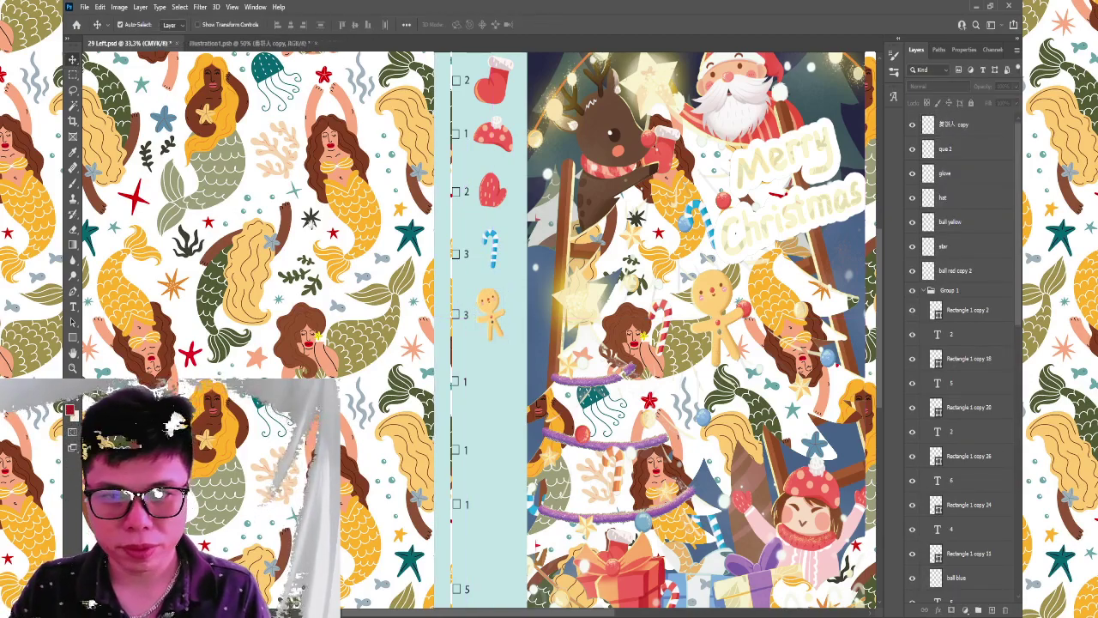
left_click_drag(507, 416, 336, 274)
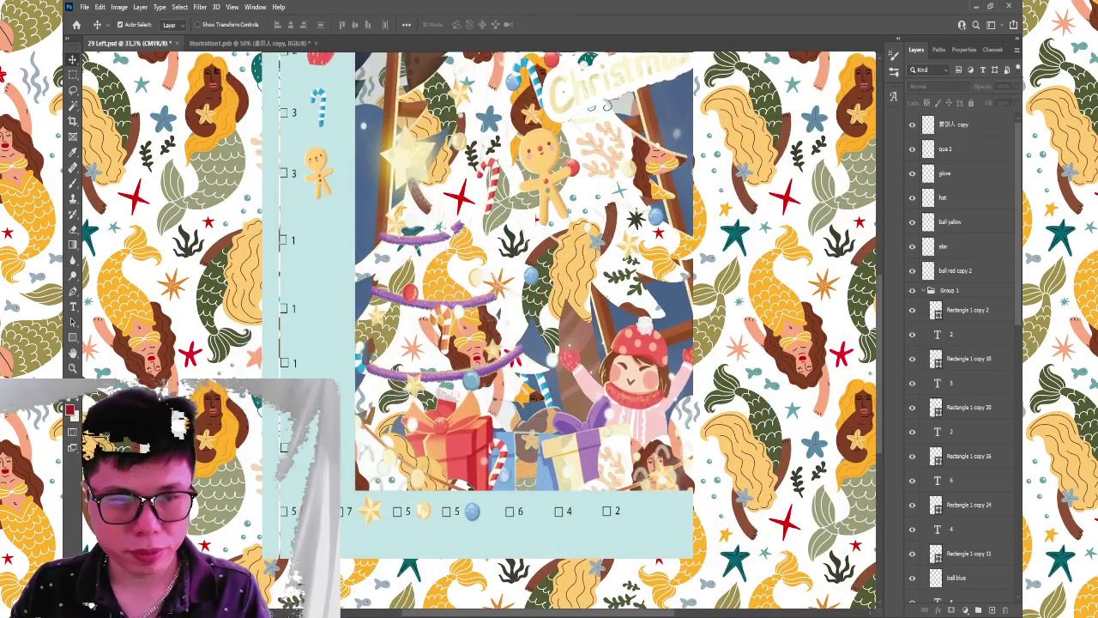
left_click(249, 42)
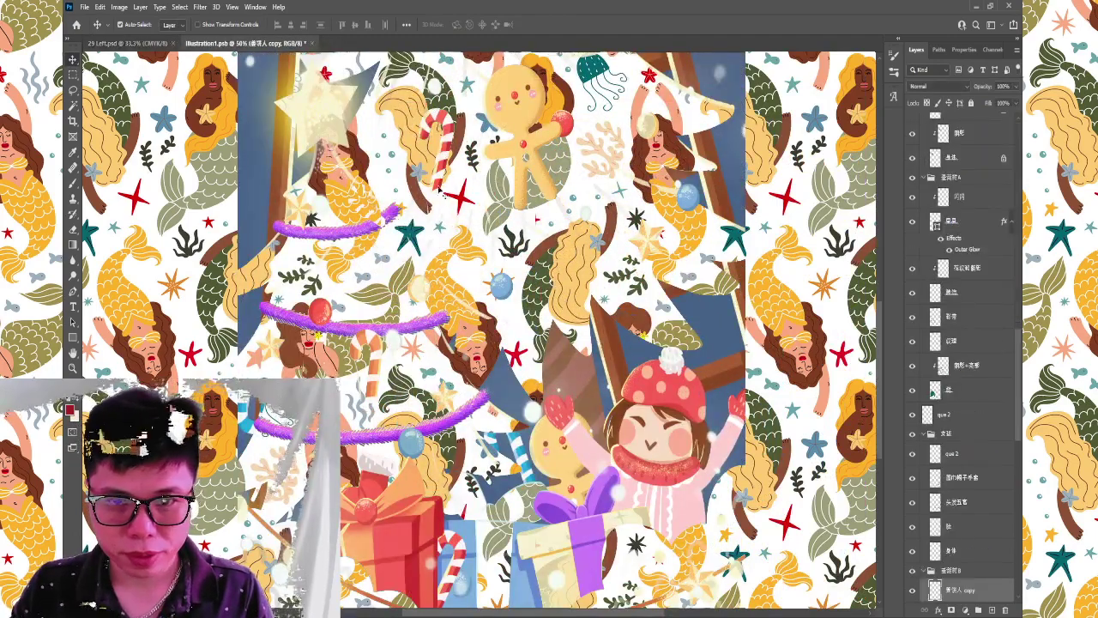
Shift the illustration artwork up, then move the puzzle frame right and zoom in.
left_click_drag(448, 167, 444, 50)
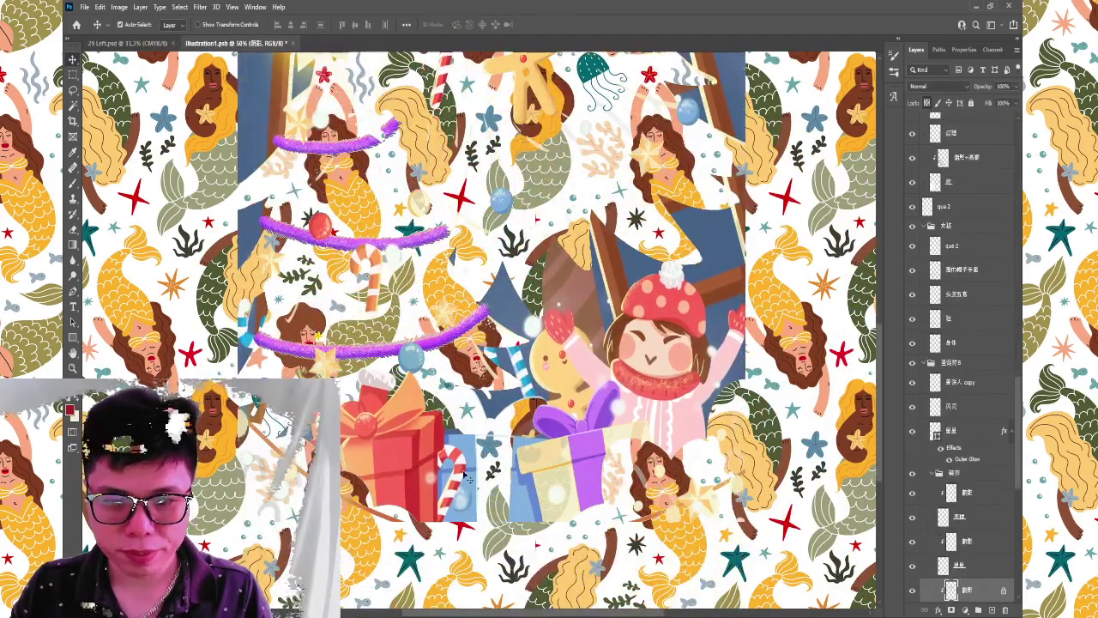
left_click(143, 44)
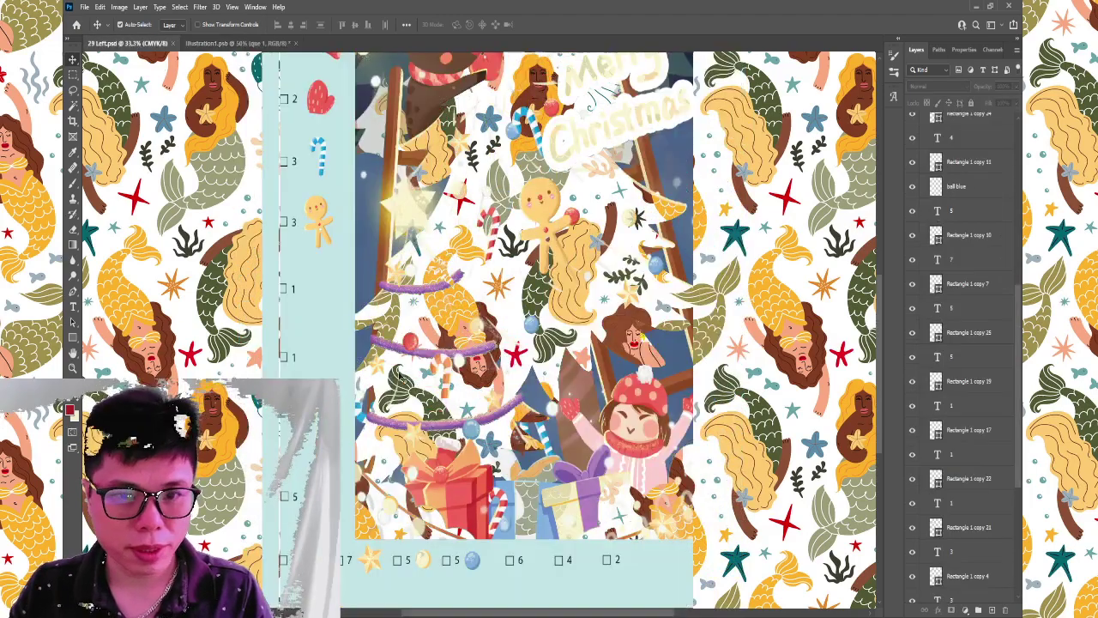
left_click_drag(314, 258, 413, 263)
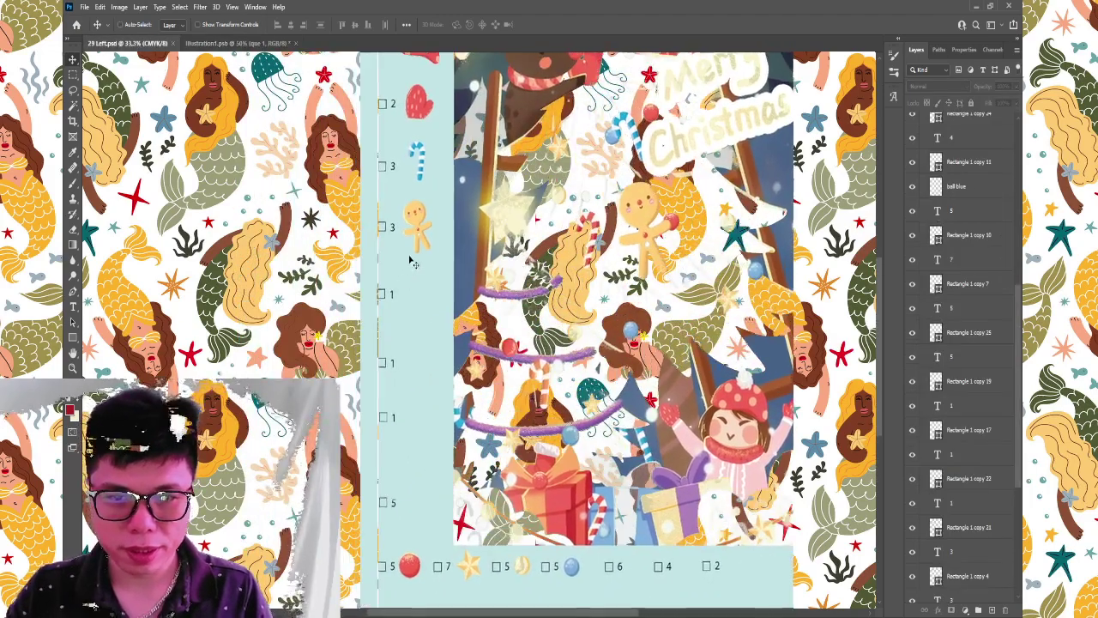
key("ctrl+plus")
Move the candy cane onto the sidebar and shrink it to icon size.
left_click(445, 300)
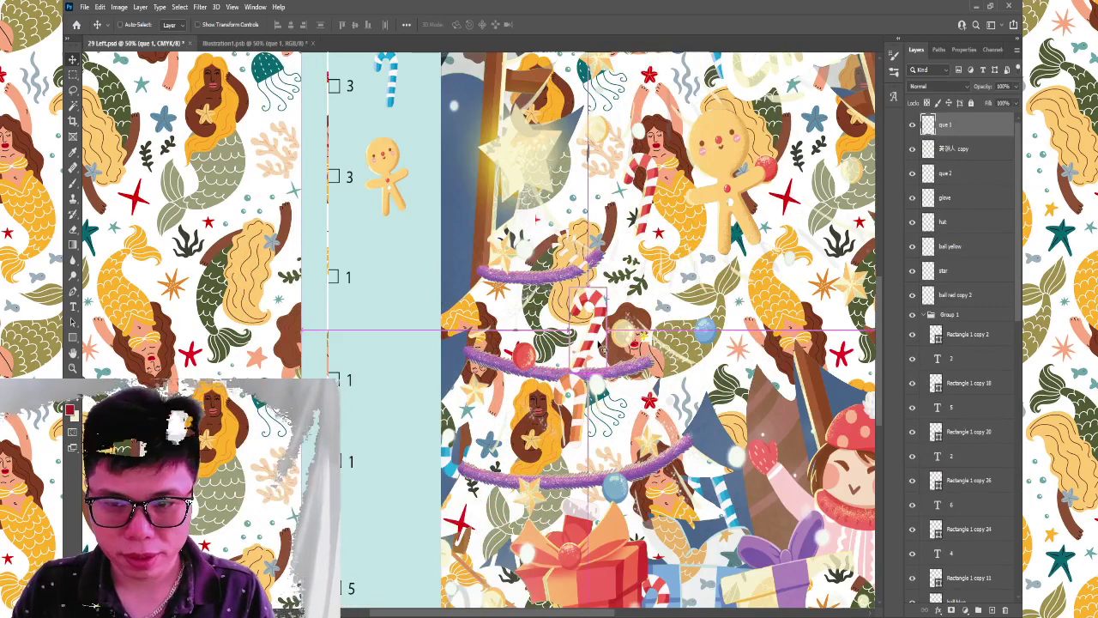
left_click_drag(601, 345, 401, 291)
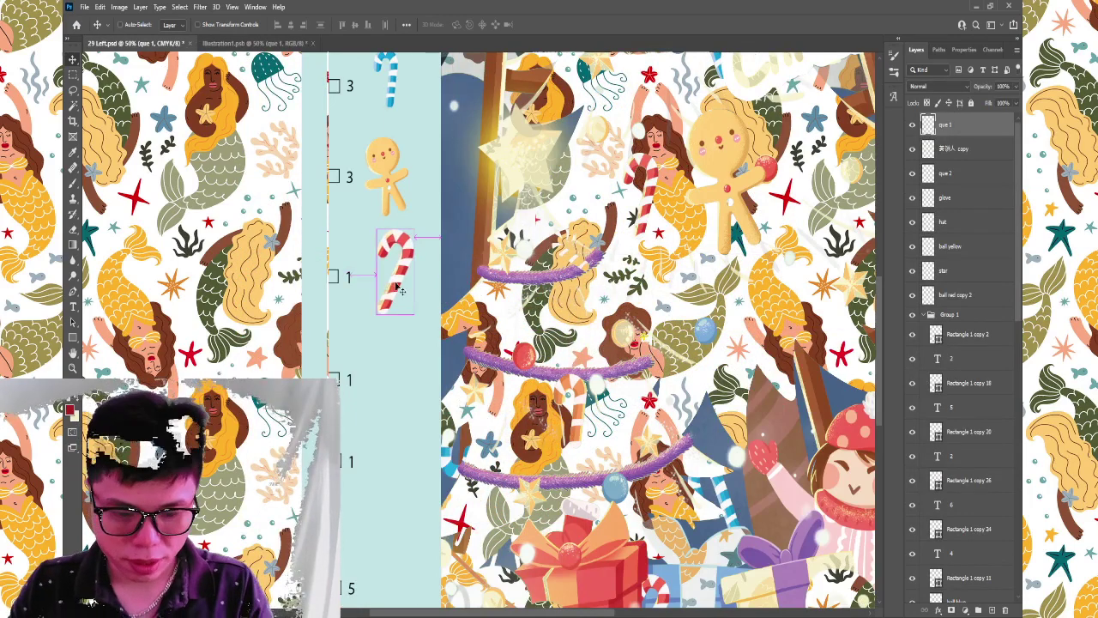
key("ctrl+t")
mouse_move(414, 273)
left_mouse_down()
mouse_move(396, 272)
mouse_move(403, 297)
left_mouse_up()
key("Return")
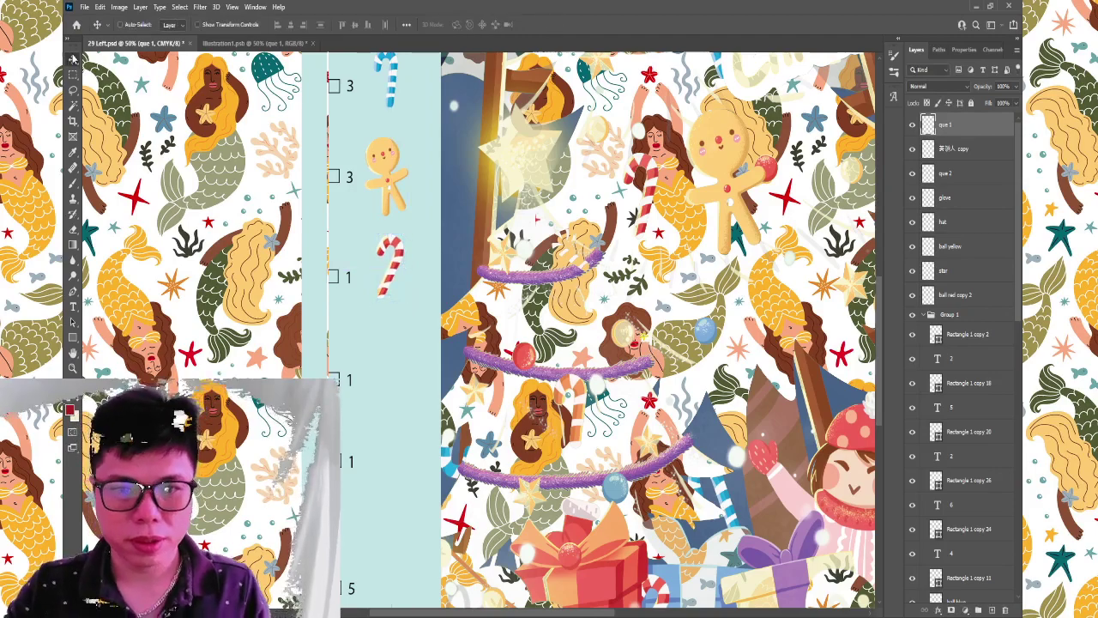
key("ctrl+minus")
key("ctrl+minus")
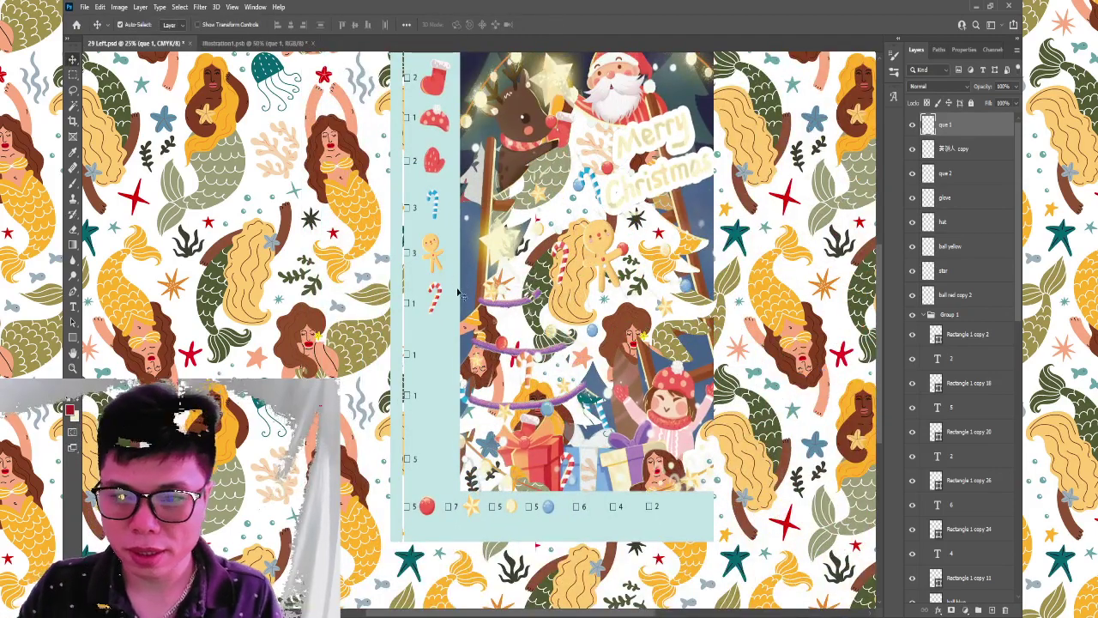
scroll(398, 181, "up", 2)
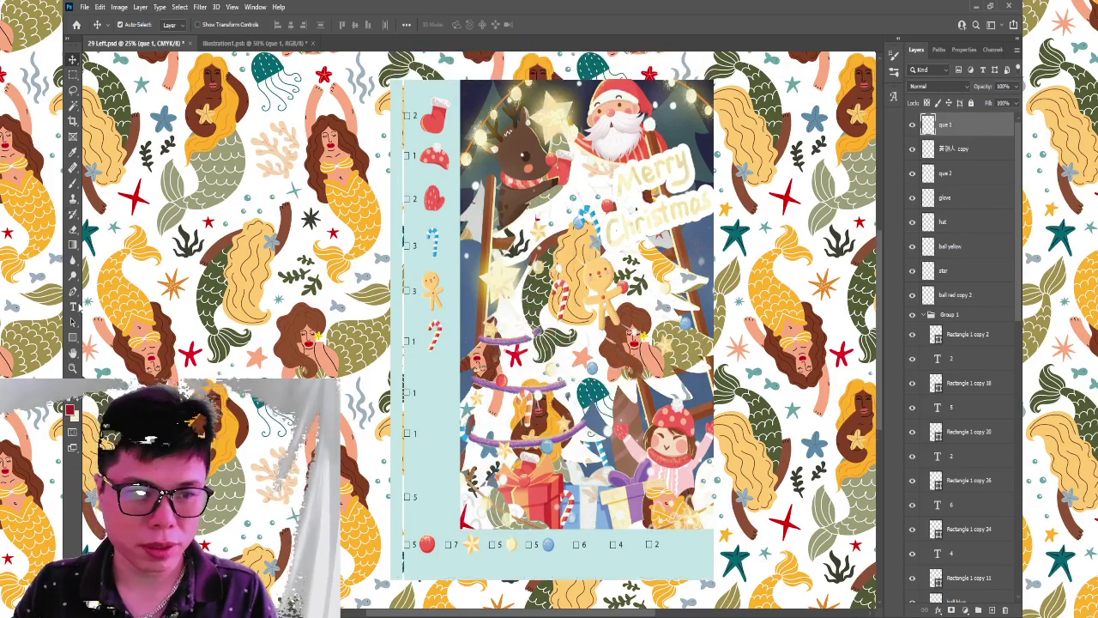
Add a count label of 2 beside the candy cane icon and nudge the icon into place.
left_click(74, 307)
left_click(412, 341)
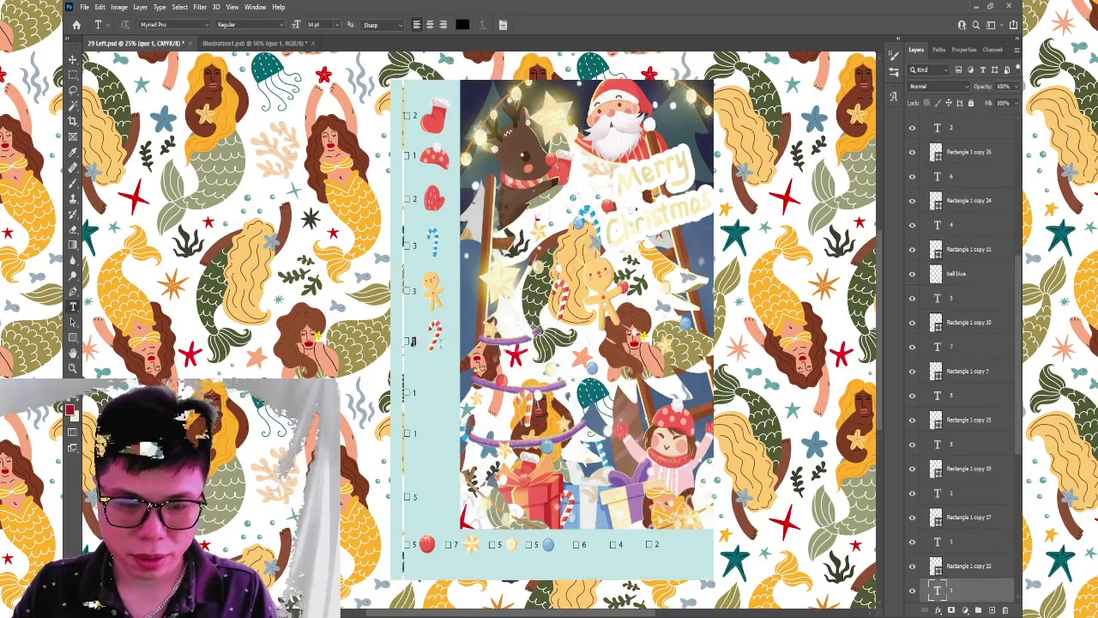
type("2")
left_click(73, 59)
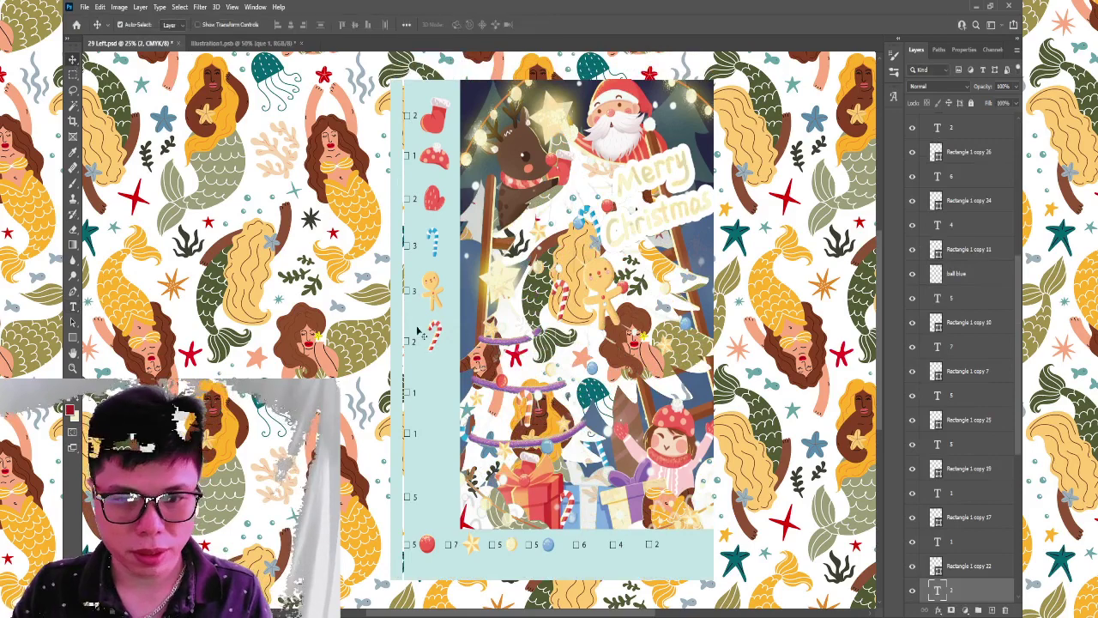
left_click(414, 348)
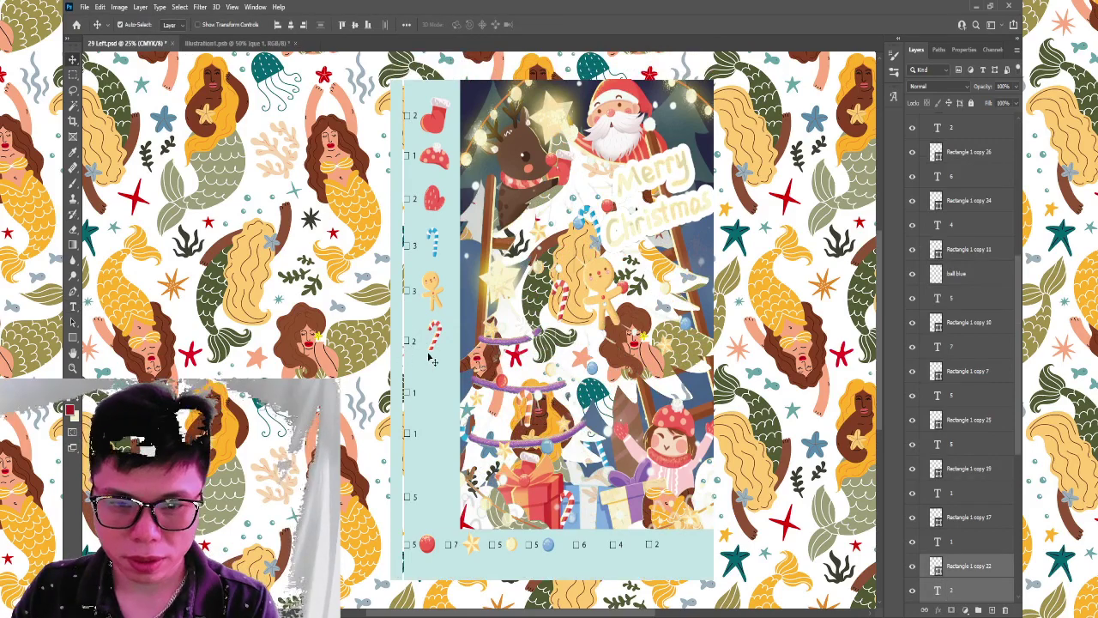
left_click_drag(436, 354, 434, 355)
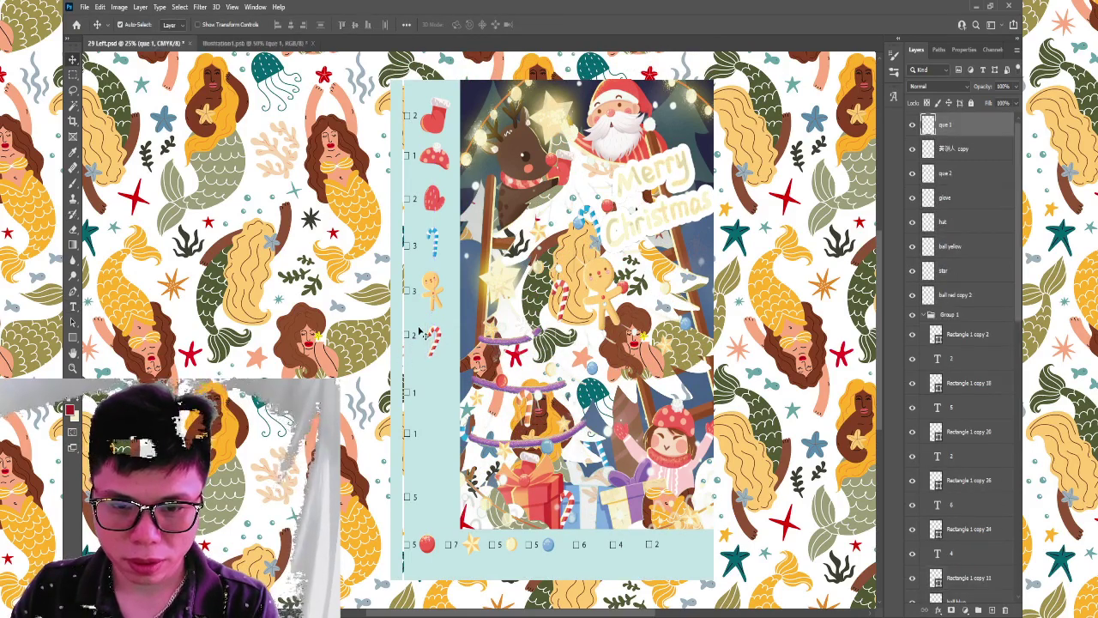
left_click(400, 347)
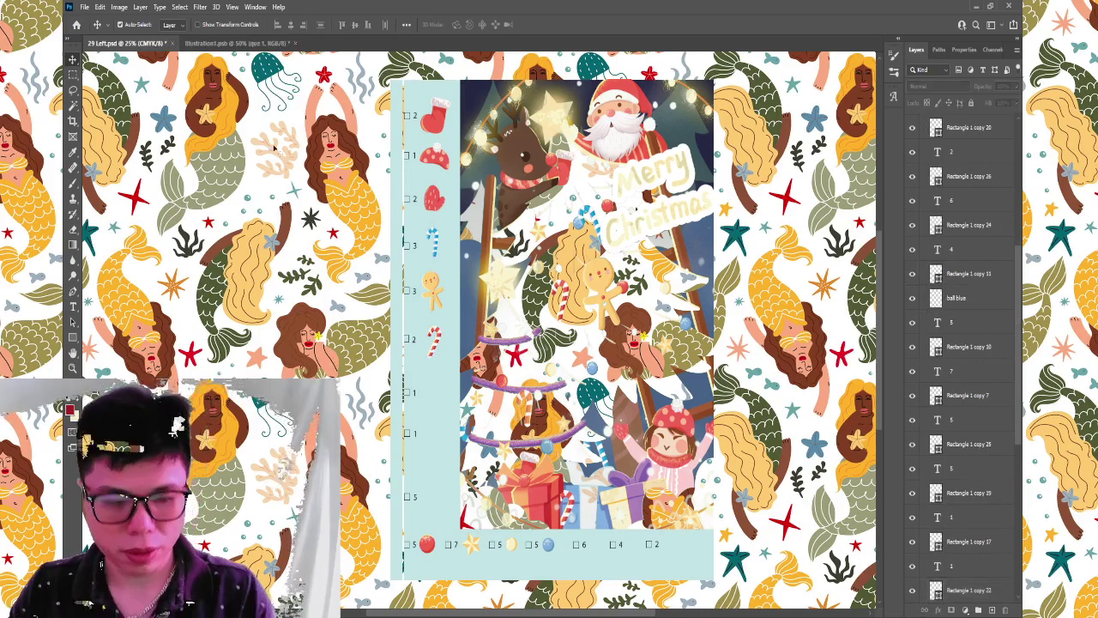
left_click(240, 43)
Save the Christmas illustration file and adjust the zoom to survey it.
key("ctrl+s")
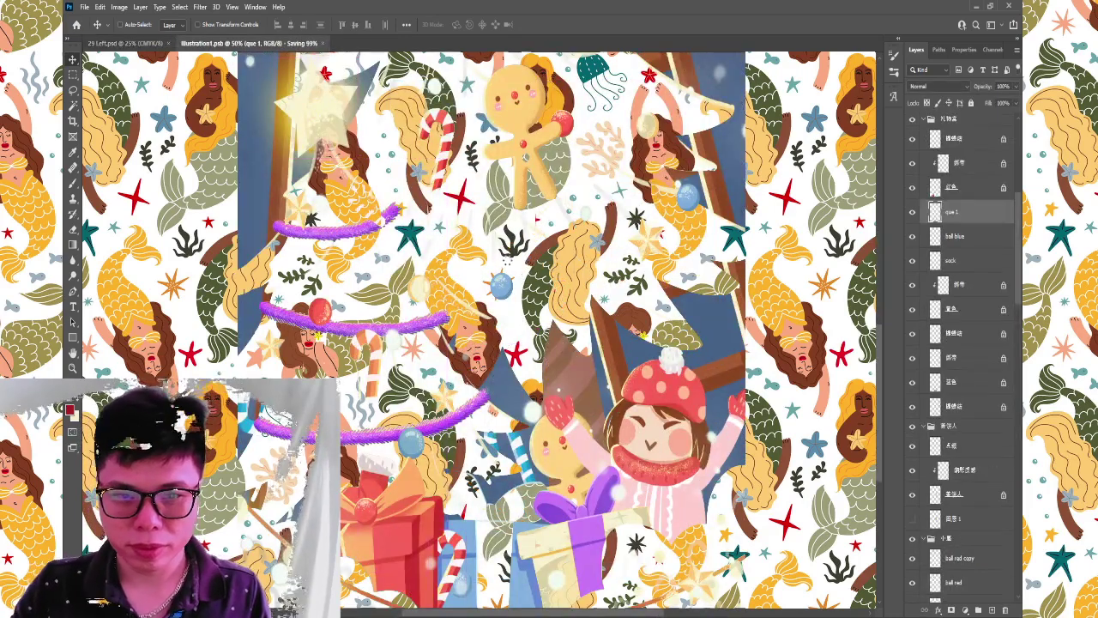
key("ctrl+minus")
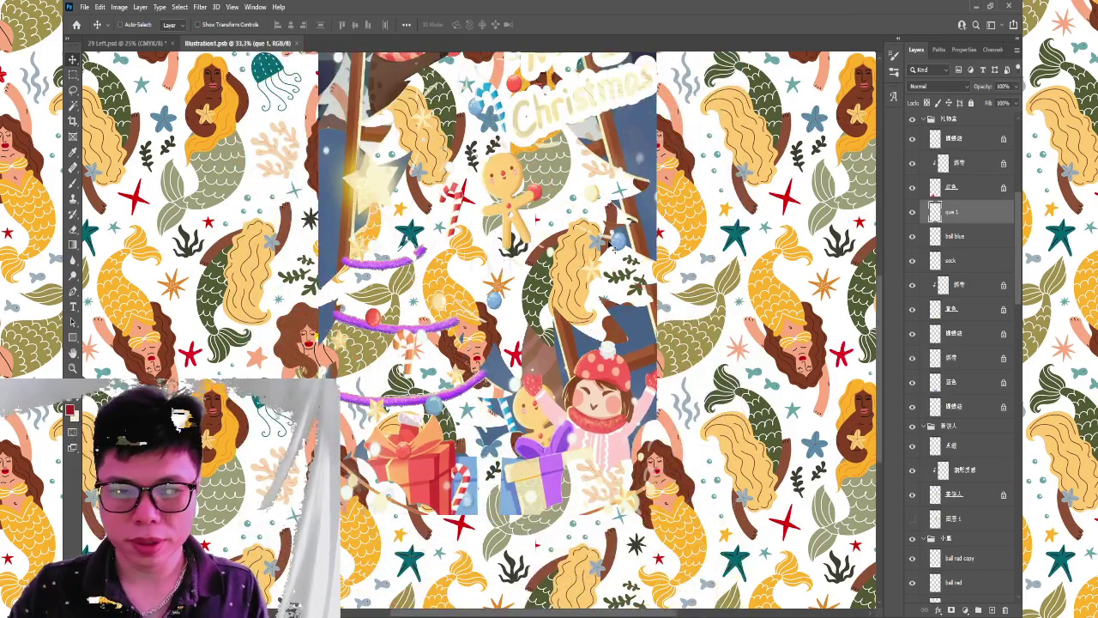
key("ctrl+plus")
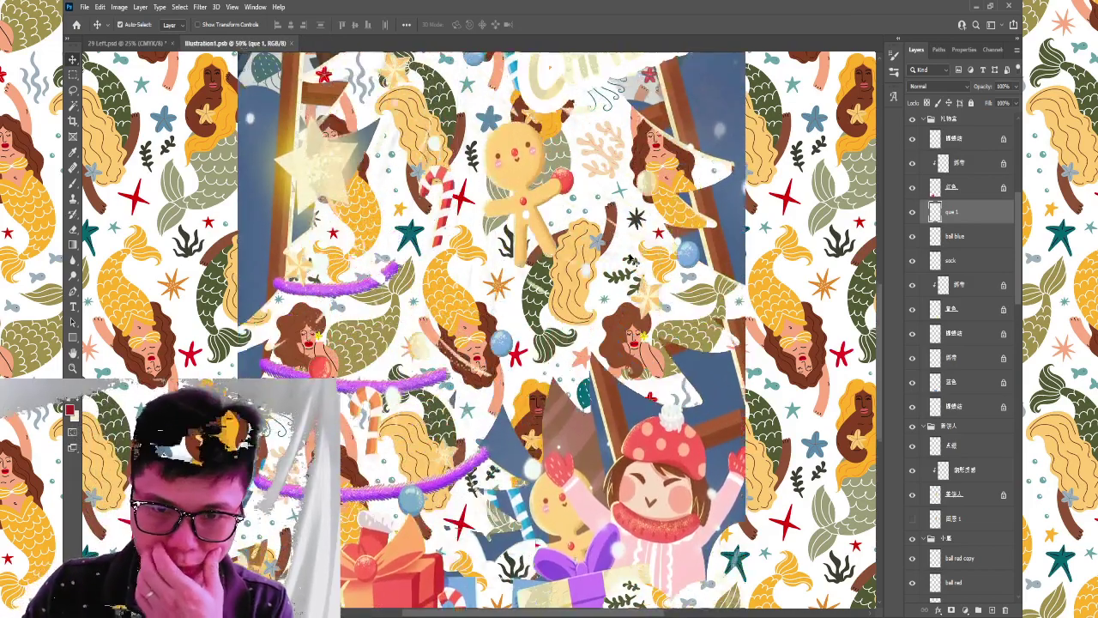
scroll(629, 256, "up", 1)
scroll(622, 253, "up", 2)
scroll(616, 250, "up", 1)
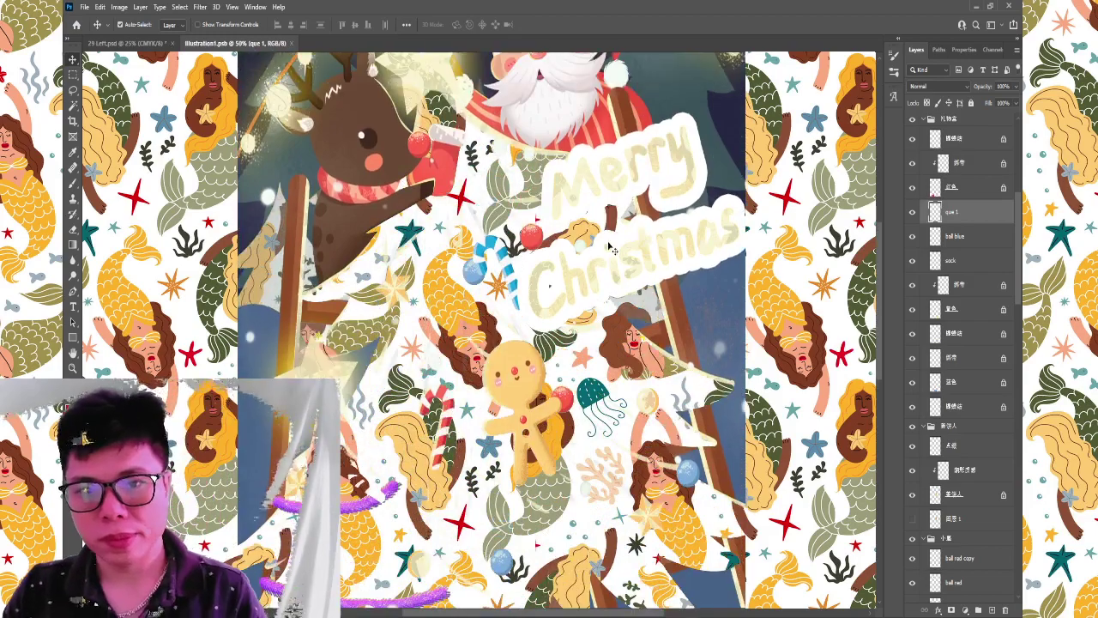
scroll(609, 249, "up", 2)
key("ctrl+minus")
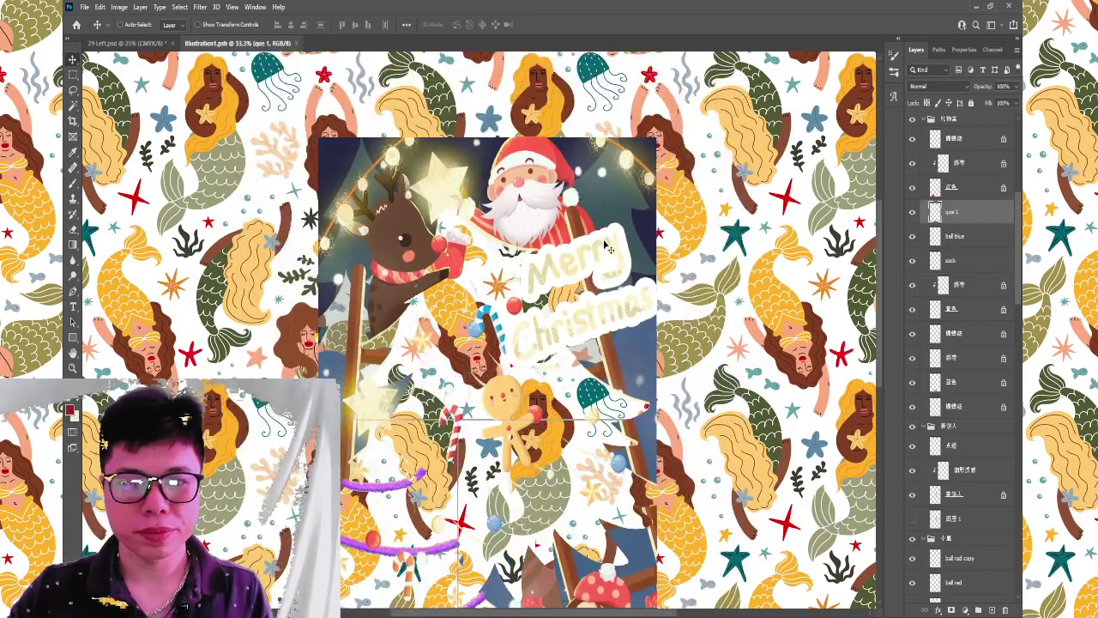
Compare the star glow hidden and shown, then move the whole illustration up on the page.
left_click(177, 421, "ctrl")
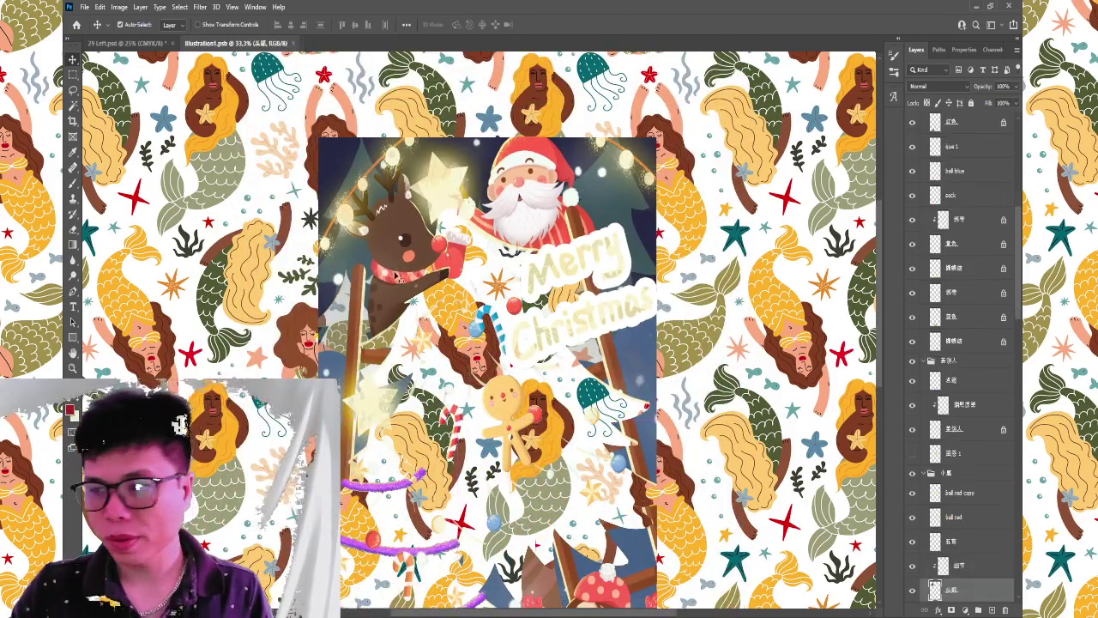
left_click(911, 590)
left_click(912, 590)
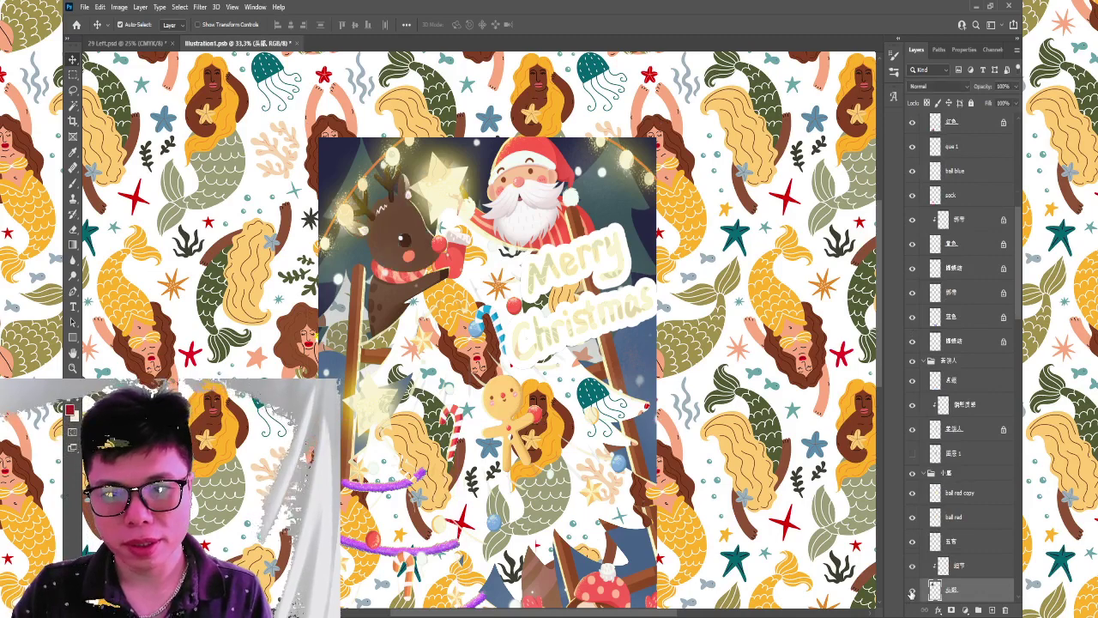
scroll(971, 545, "down", 3)
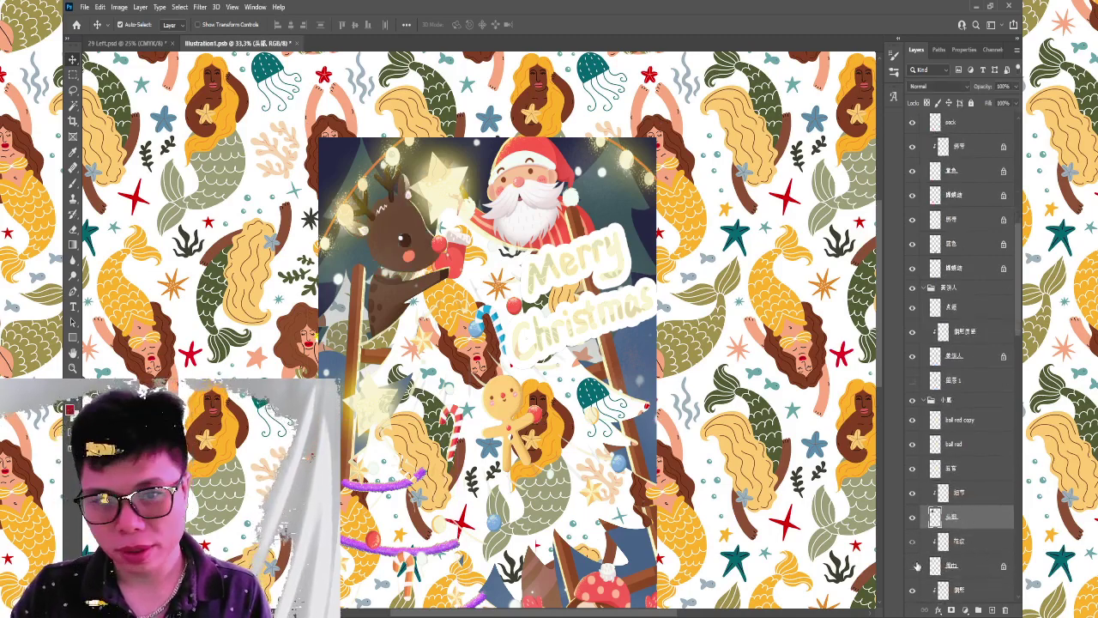
left_click_drag(589, 387, 589, 328)
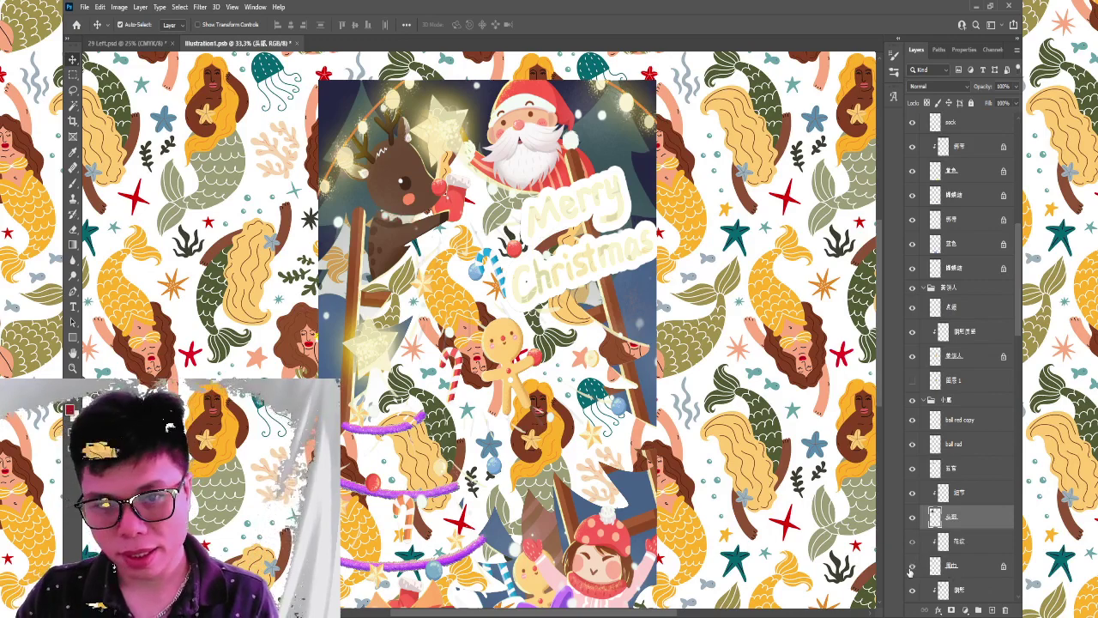
Duplicate the Overlay-blended layer pair, restack the 花纹 copy, and return to 29 Left.psd.
left_click(951, 542)
left_click(960, 572)
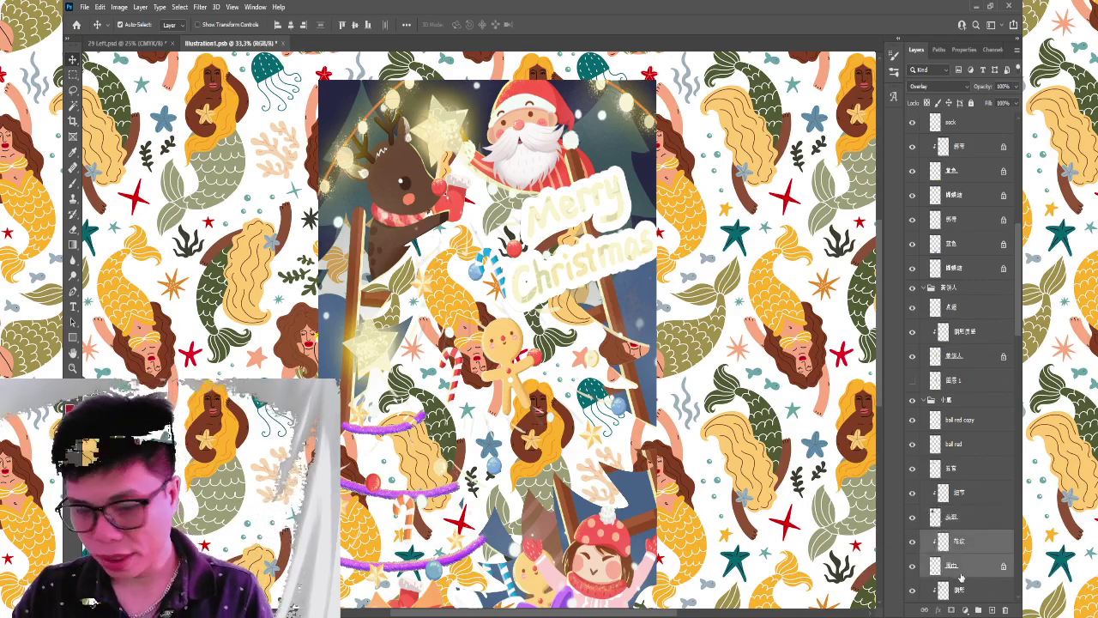
key("ctrl+j")
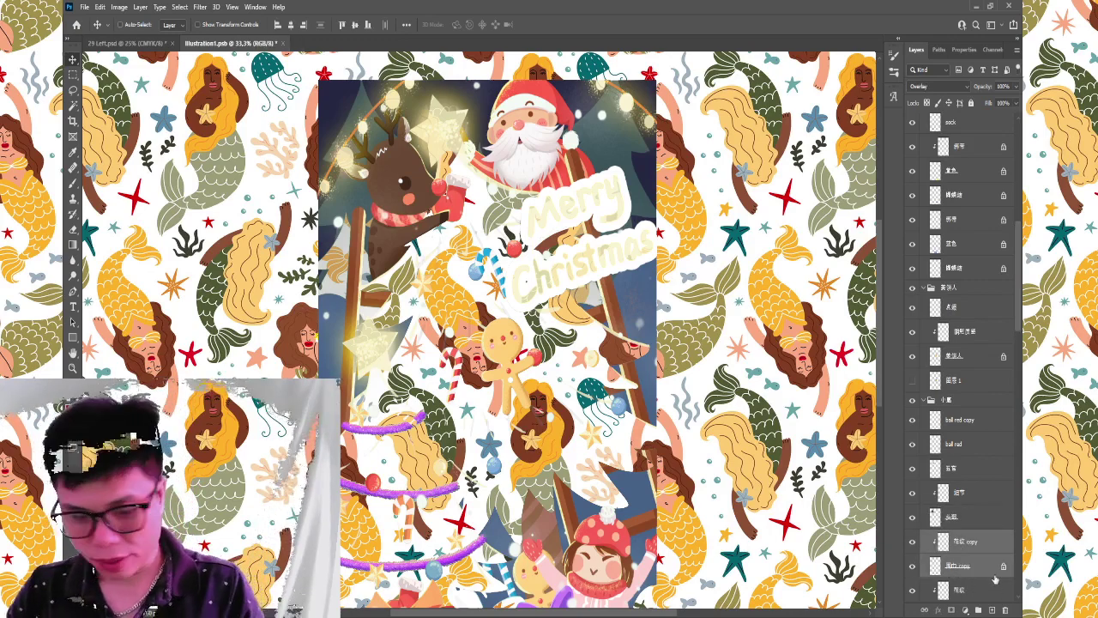
left_click_drag(952, 543, 946, 484)
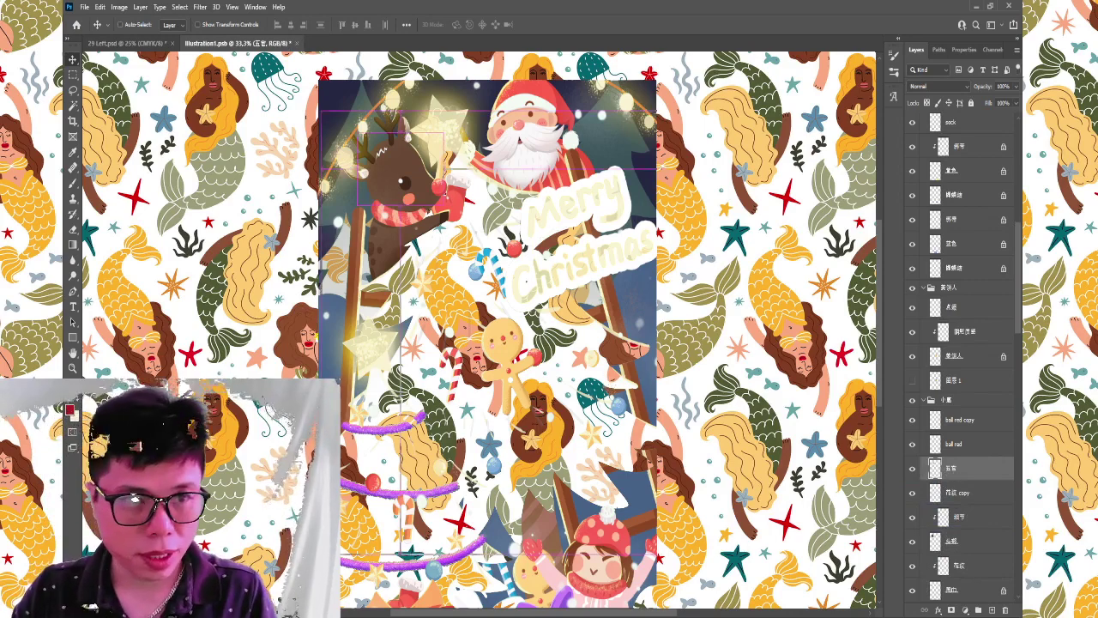
key("ctrl+Tab")
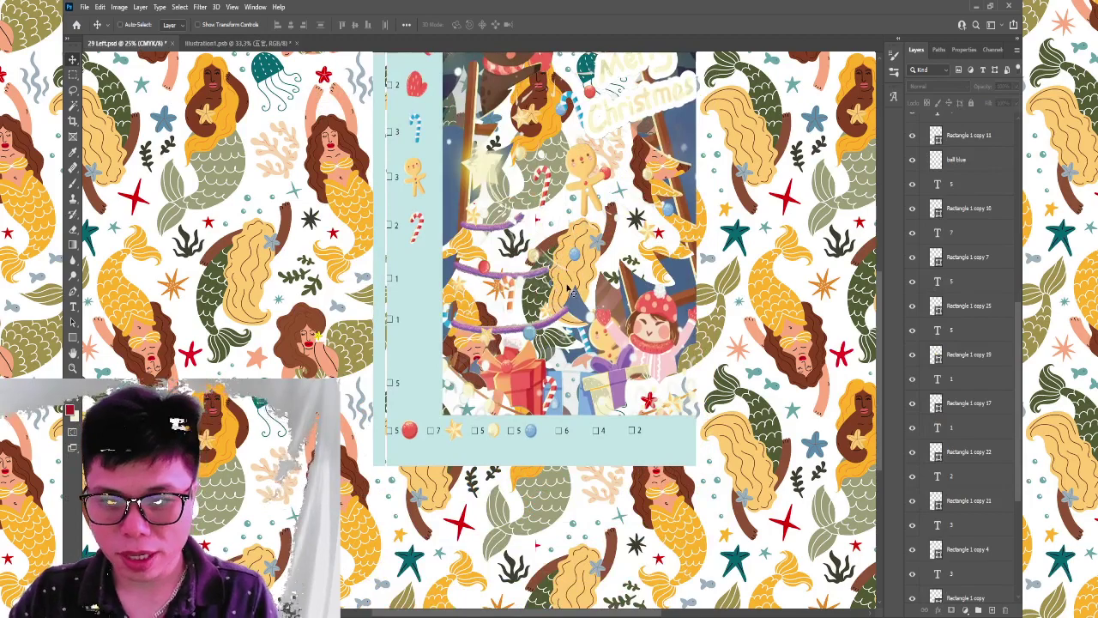
Zoom into the bottom count row and shift the 6 entry slightly left.
scroll(575, 343, "up", 1)
scroll(566, 290, "up", 2)
scroll(562, 326, "down", 5)
scroll(562, 326, "right", 3)
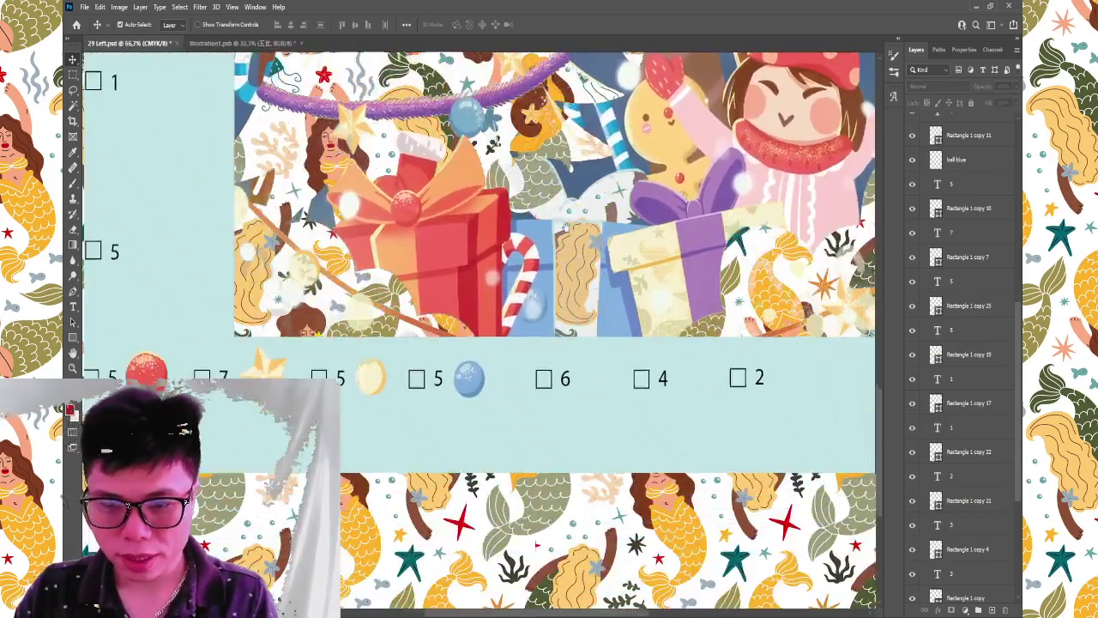
left_click(536, 350)
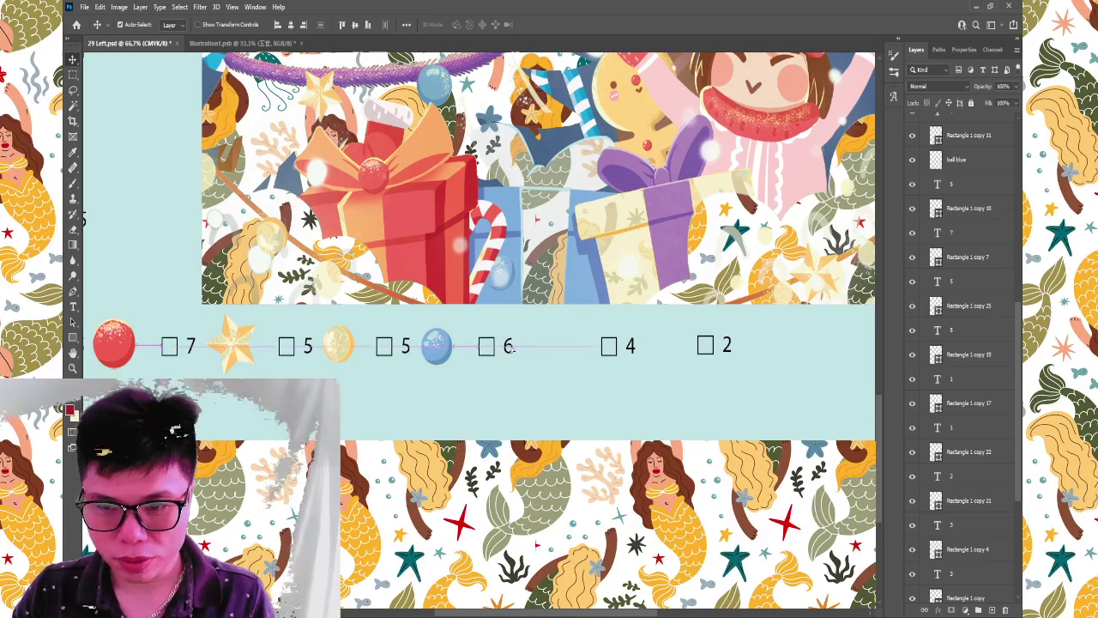
left_click_drag(539, 352, 515, 352)
Select the 4 and 2 entries, undo the stray pasted layer, and return to Illustration1.
mouse_move(627, 326)
left_mouse_down()
mouse_move(591, 334)
mouse_move(675, 354)
left_mouse_up()
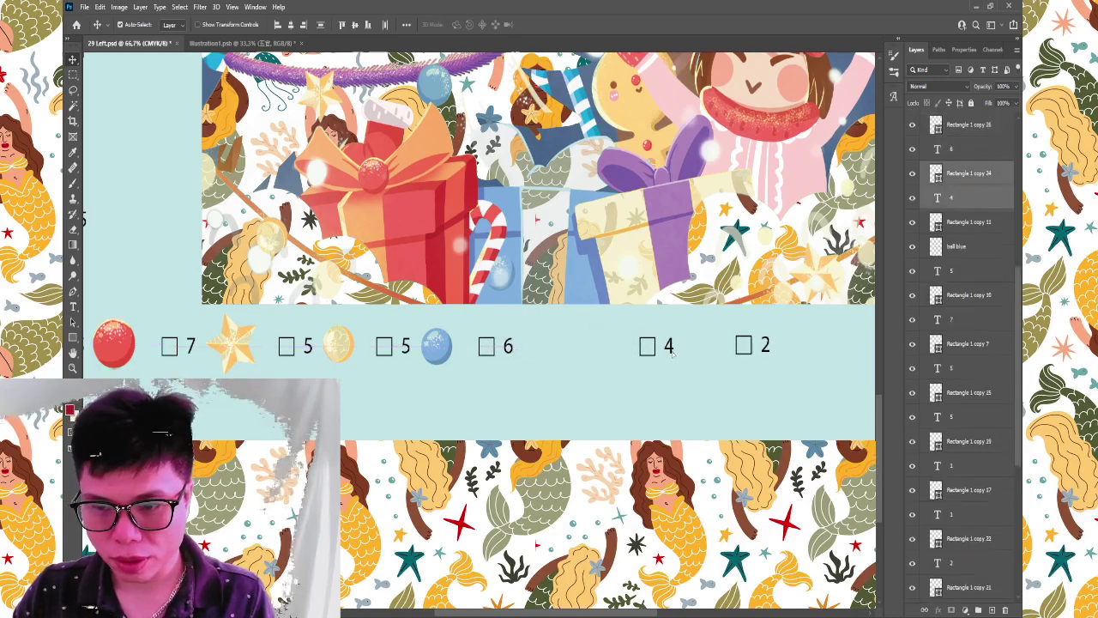
key("ctrl+v")
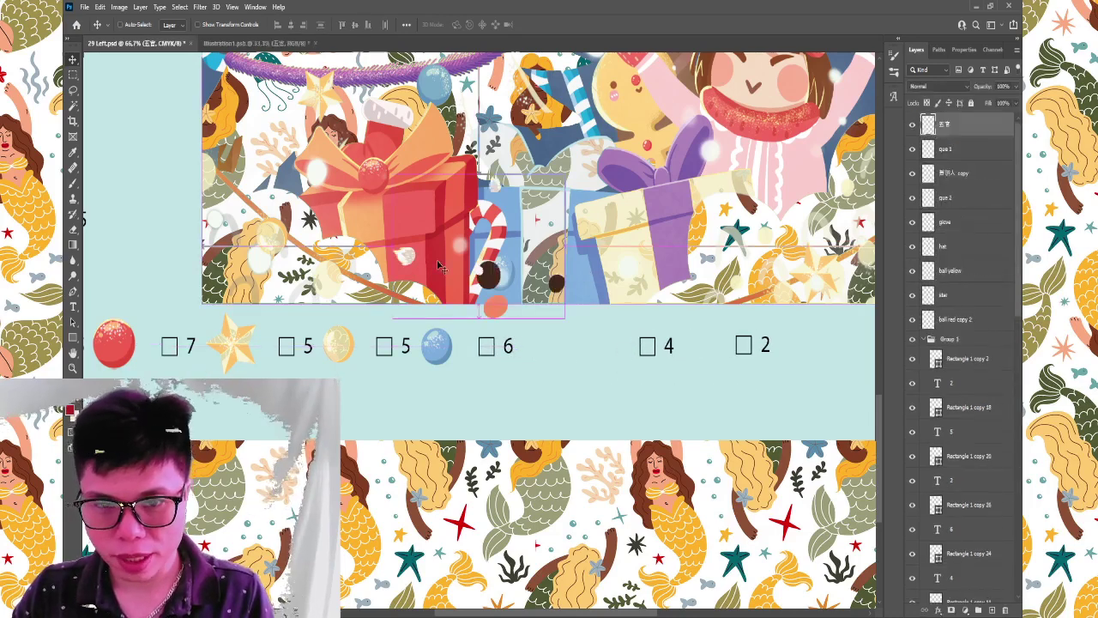
key("ctrl+z")
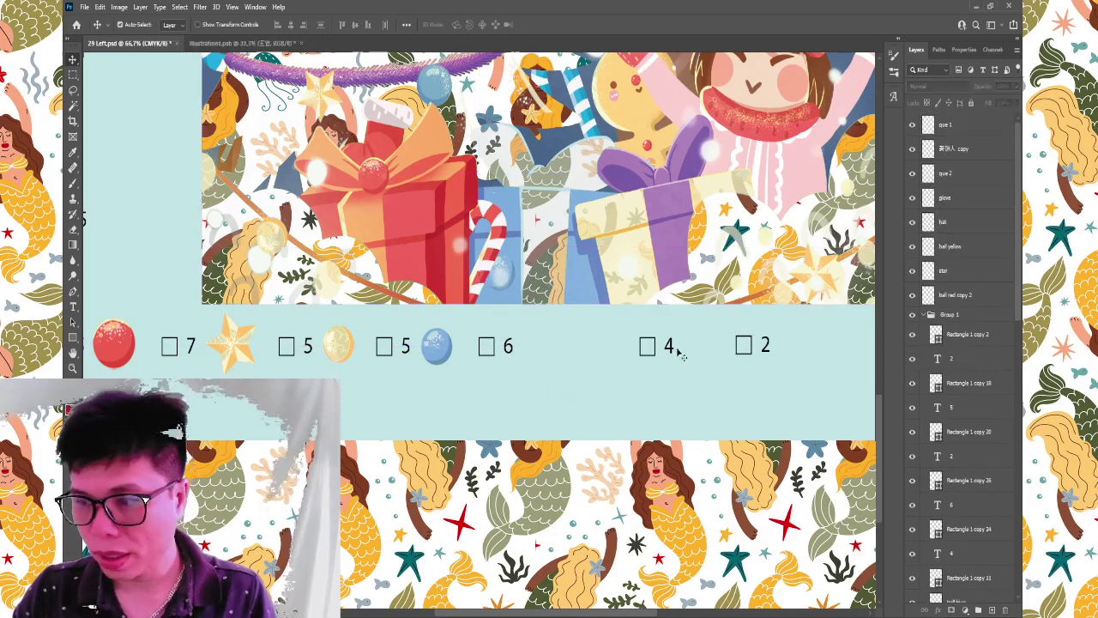
left_click(244, 43)
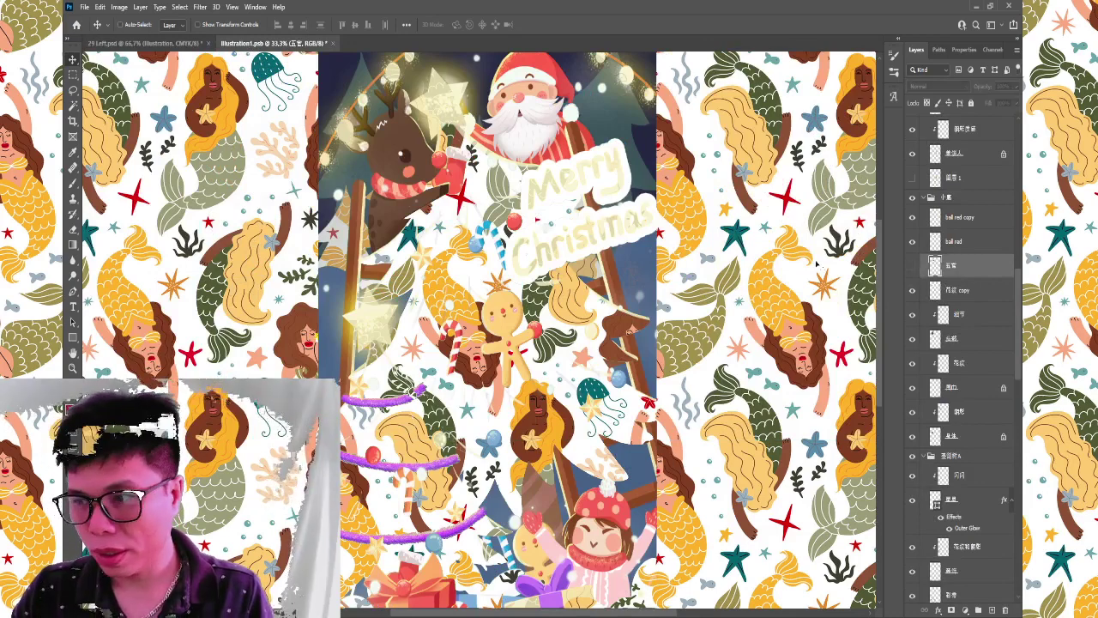
Send the copied layer down one level and toggle layer visibility to locate the candy cane.
key("ctrl+[")
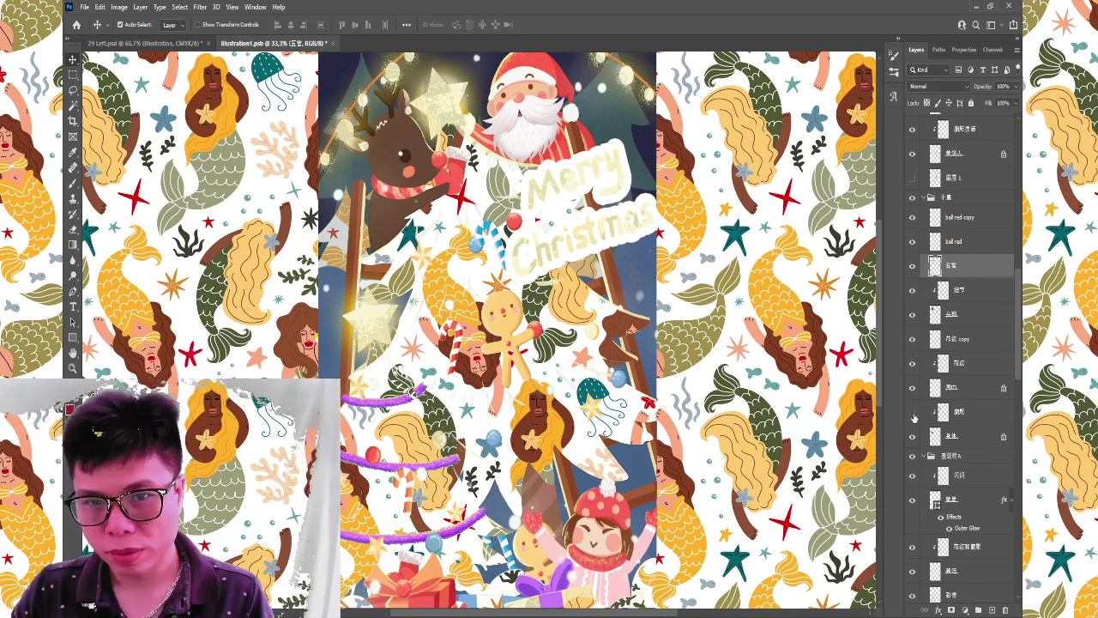
left_click(403, 200)
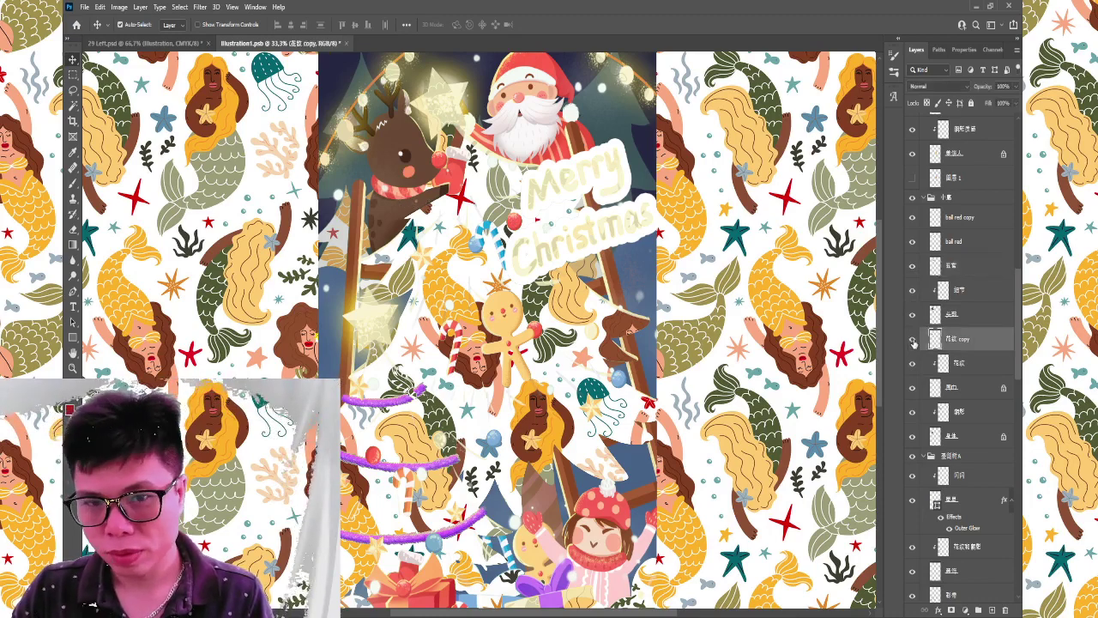
left_click(913, 316)
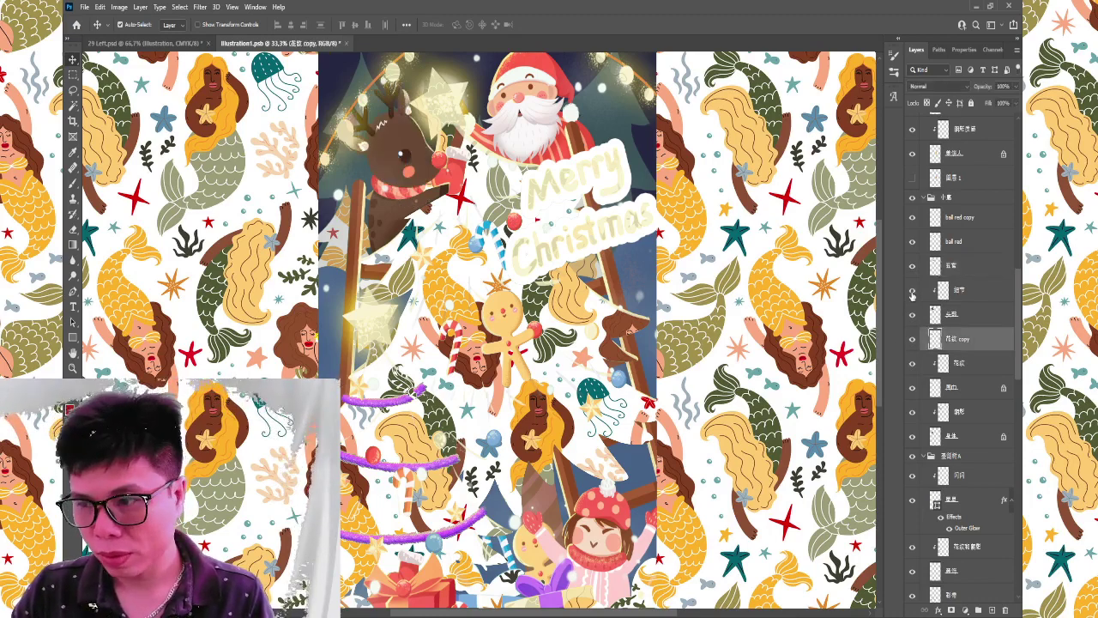
left_click(913, 292)
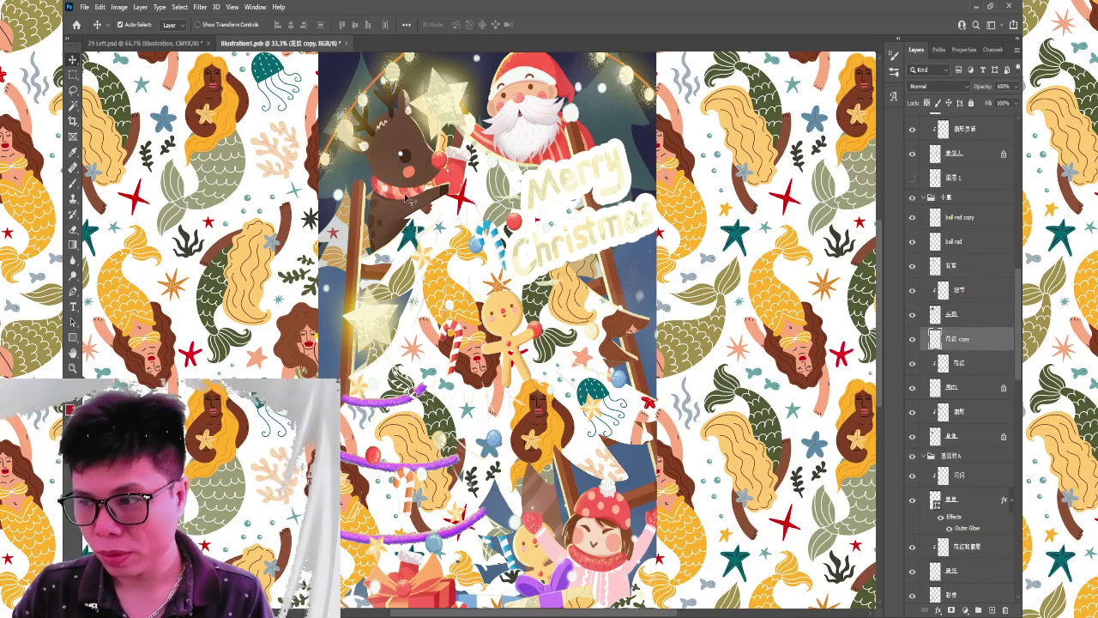
left_click(787, 319)
Select the candy cane layer, check it, hide it, and bring up 29 Left.psd.
left_click(402, 199)
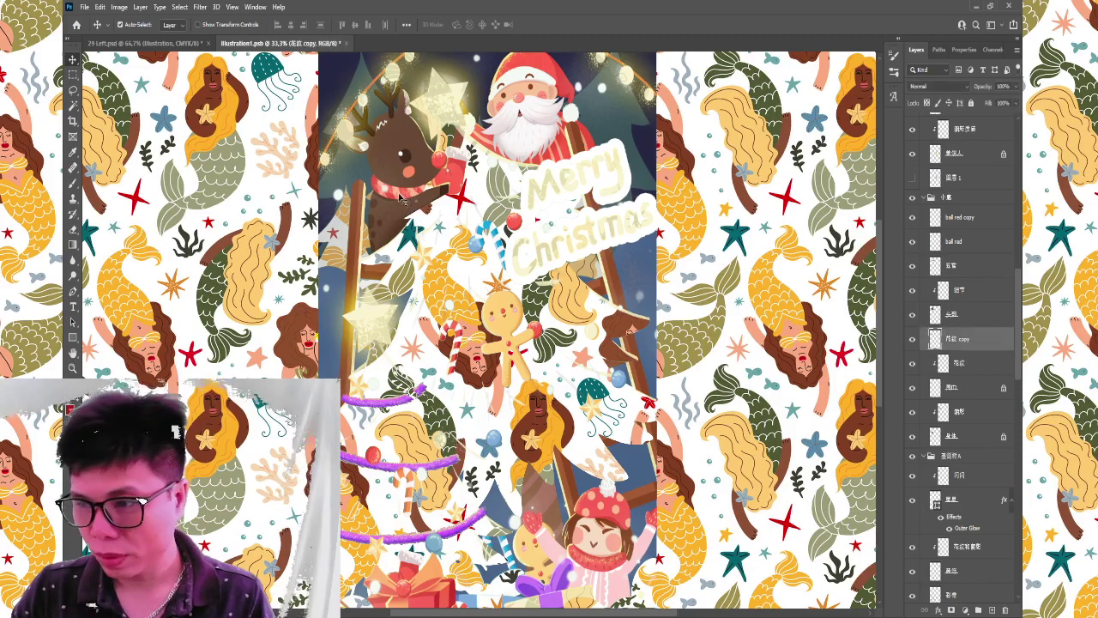
left_click(913, 340)
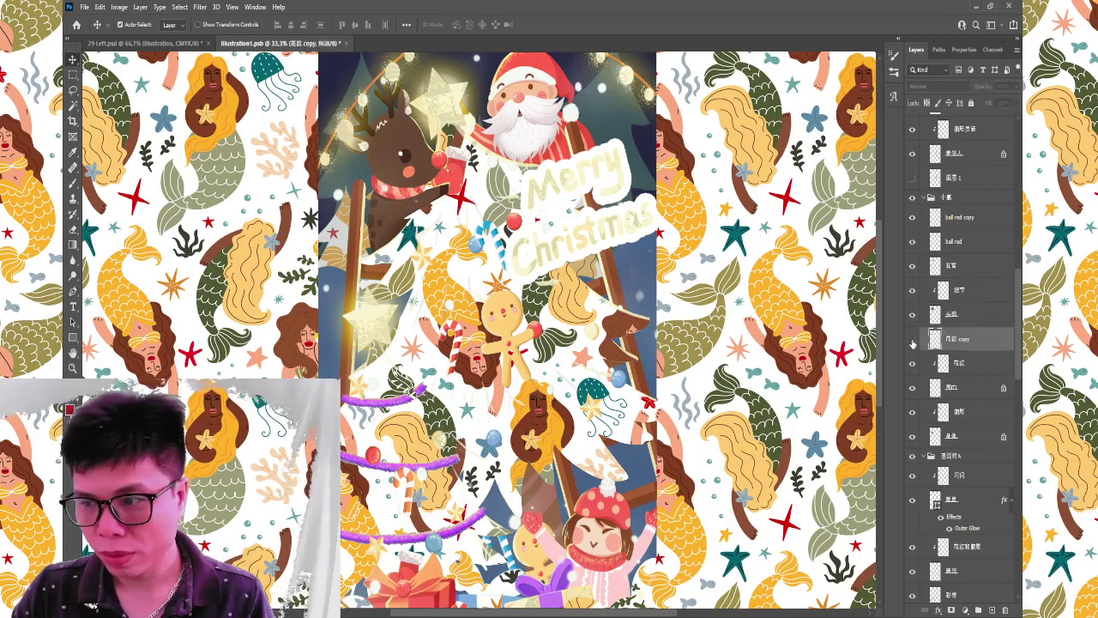
left_click(913, 341)
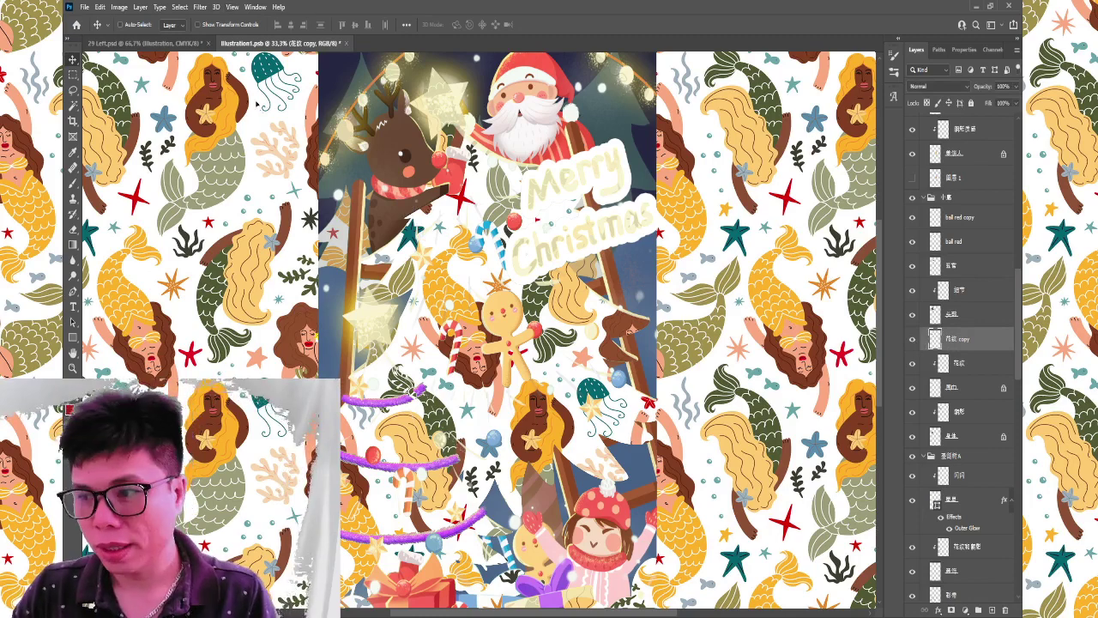
left_click(913, 340)
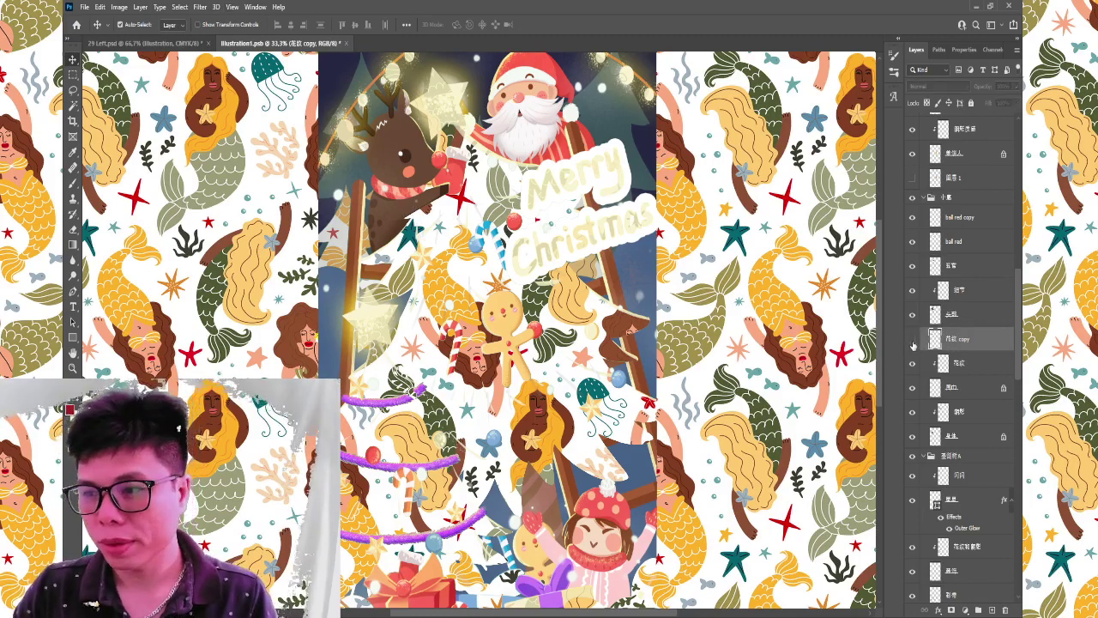
left_click(131, 43)
scroll(502, 411, "down", 3)
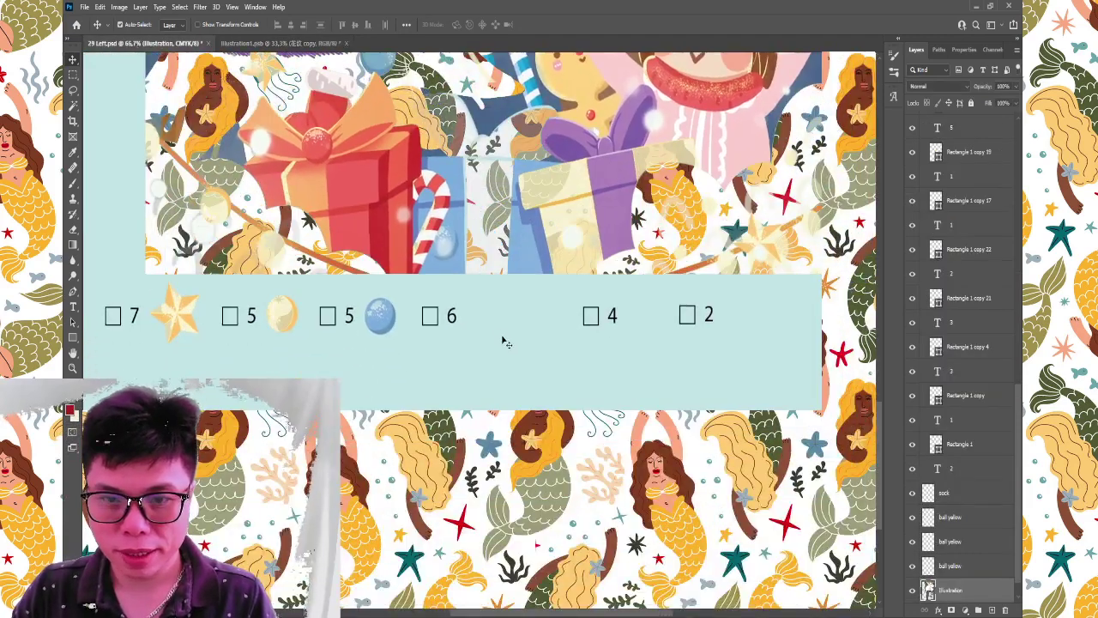
Bring the candy cane into the puzzle page, show it, and move it into the teal item row.
left_click_drag(500, 333, 529, 307)
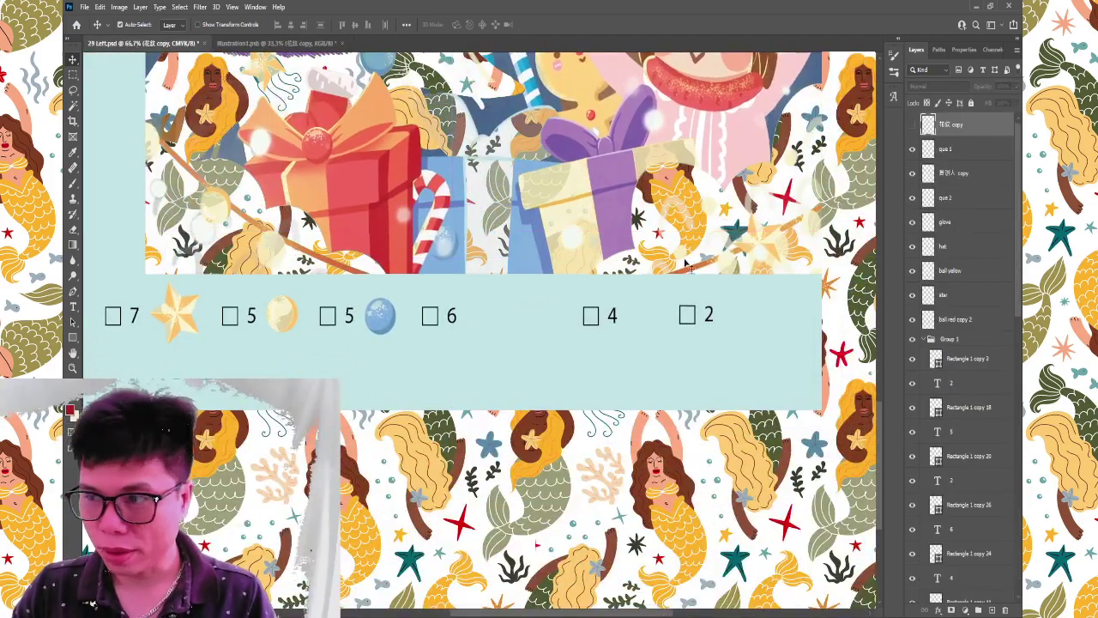
left_click(913, 125)
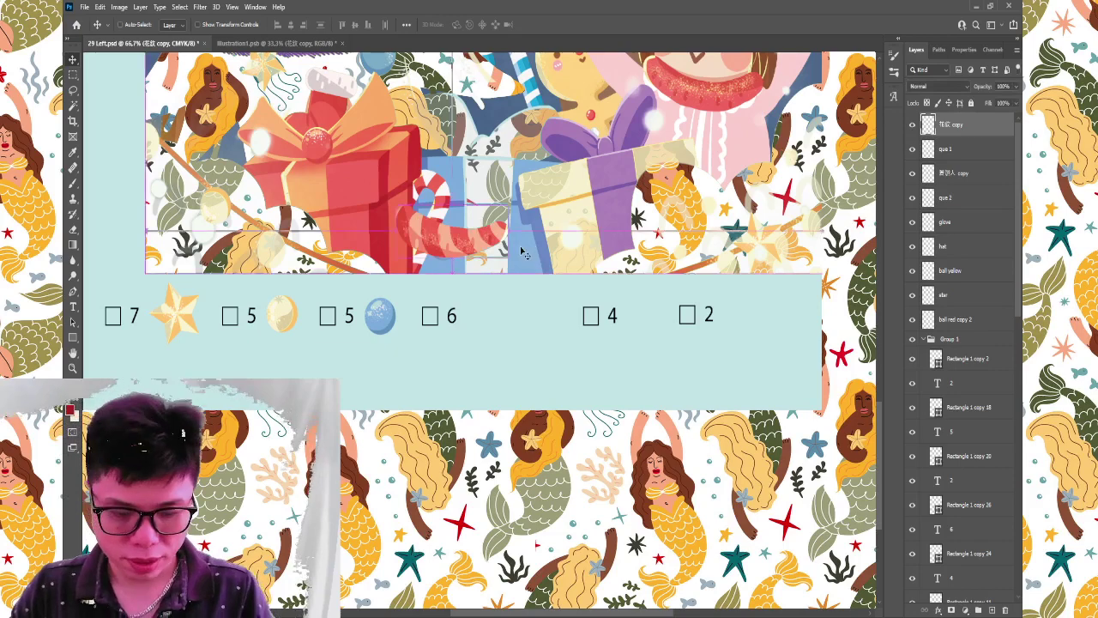
key("ctrl+t")
mouse_move(446, 249)
left_mouse_down()
mouse_move(512, 350)
mouse_move(535, 340)
mouse_move(517, 327)
mouse_move(524, 319)
left_mouse_up()
key("Return")
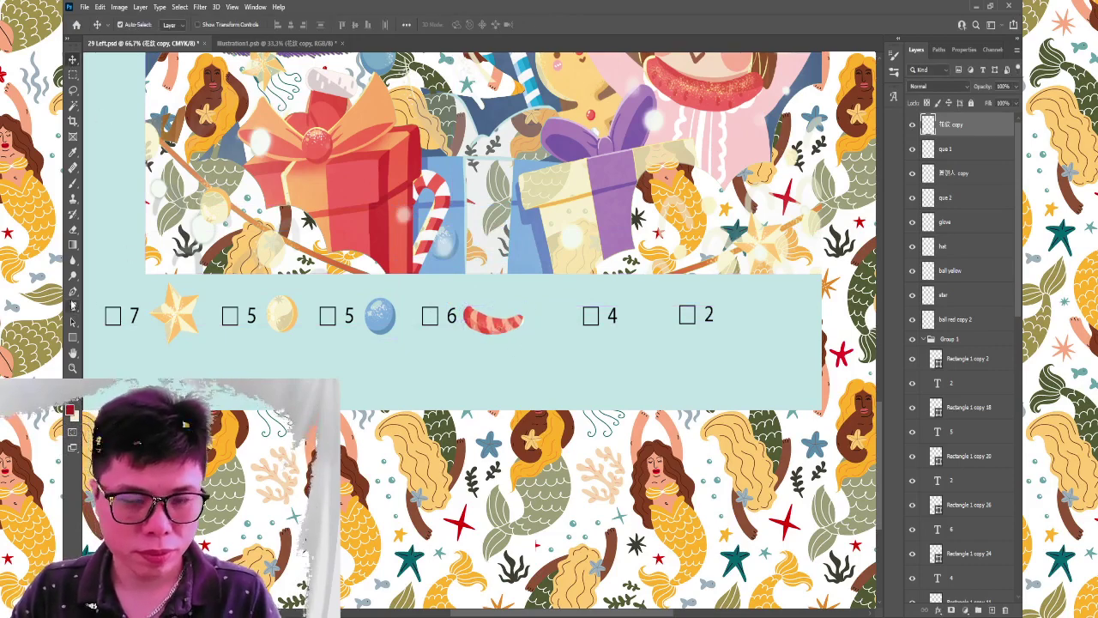
Change the count beside the candy from 6 to 1, then return to Illustration1.
left_click(73, 307)
double_click(452, 316)
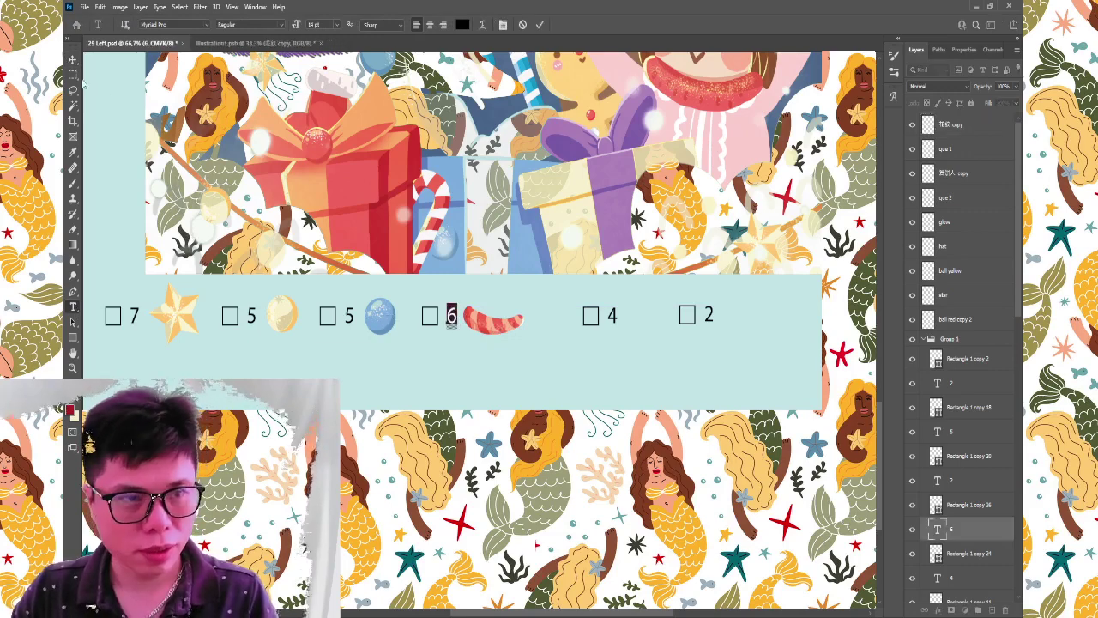
left_click(73, 59)
left_click(73, 306)
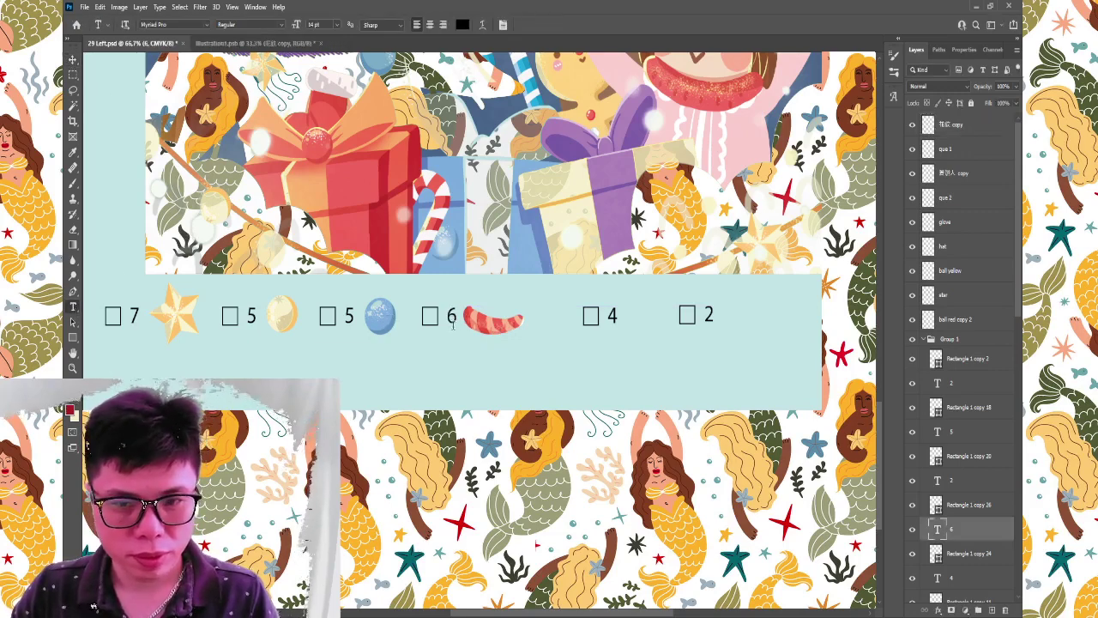
double_click(453, 316)
type("1")
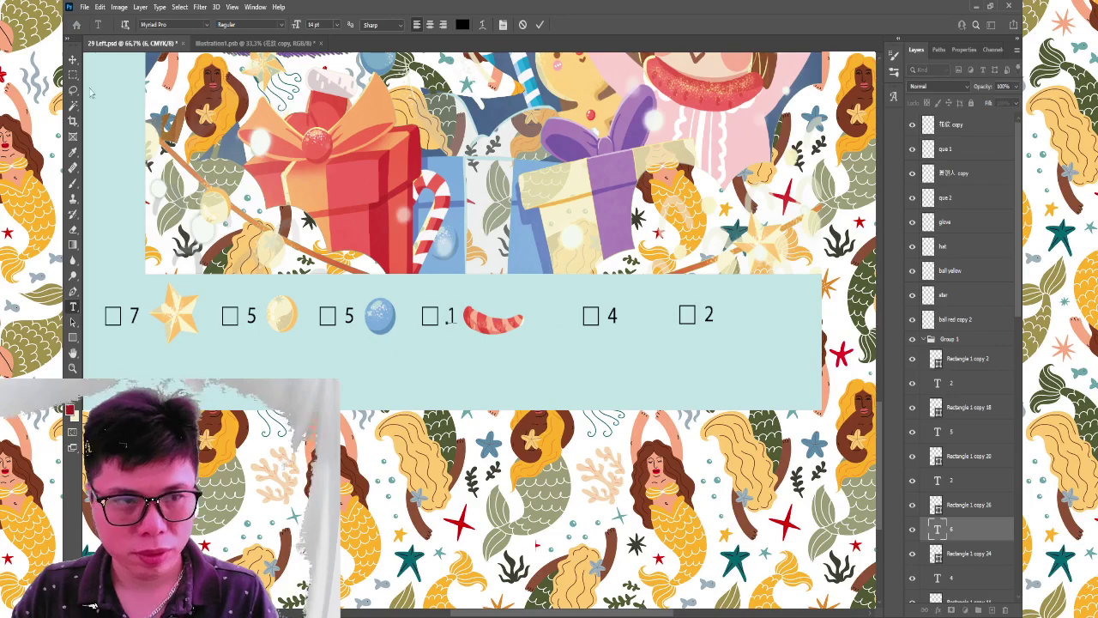
left_click(73, 59)
left_click(256, 43)
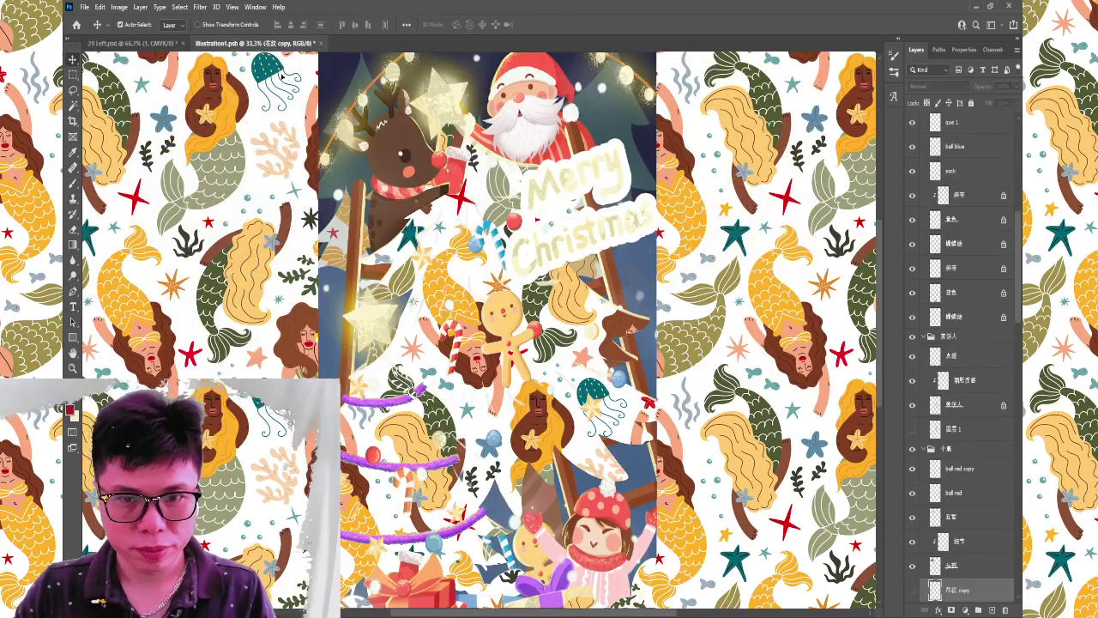
Save the Christmas illustration and check the puzzle page's bottom row.
left_click(159, 44)
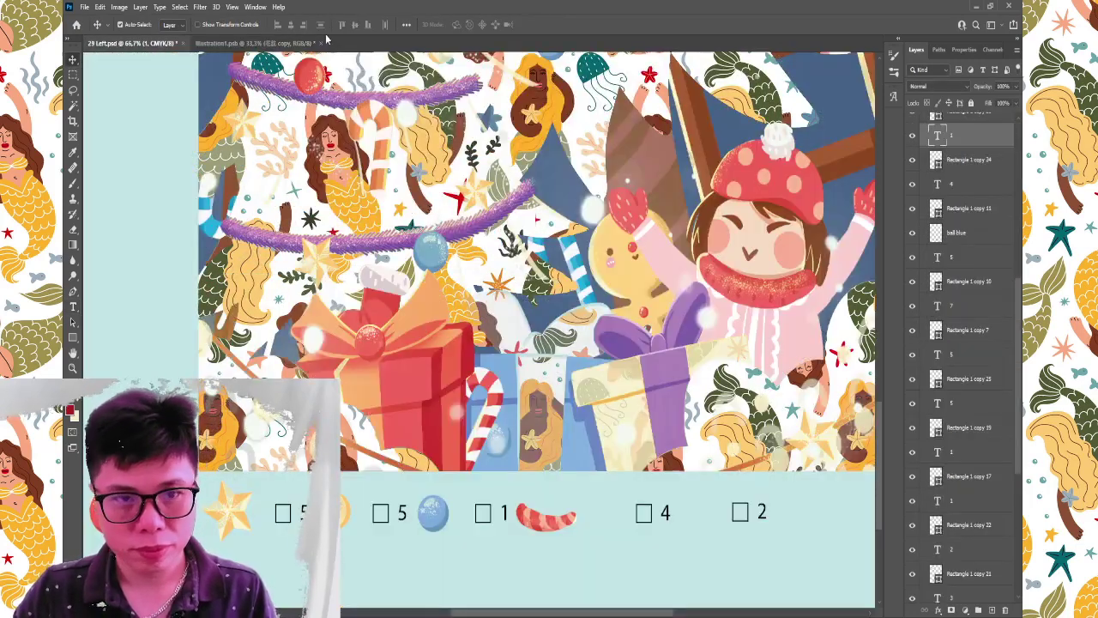
left_click(256, 43)
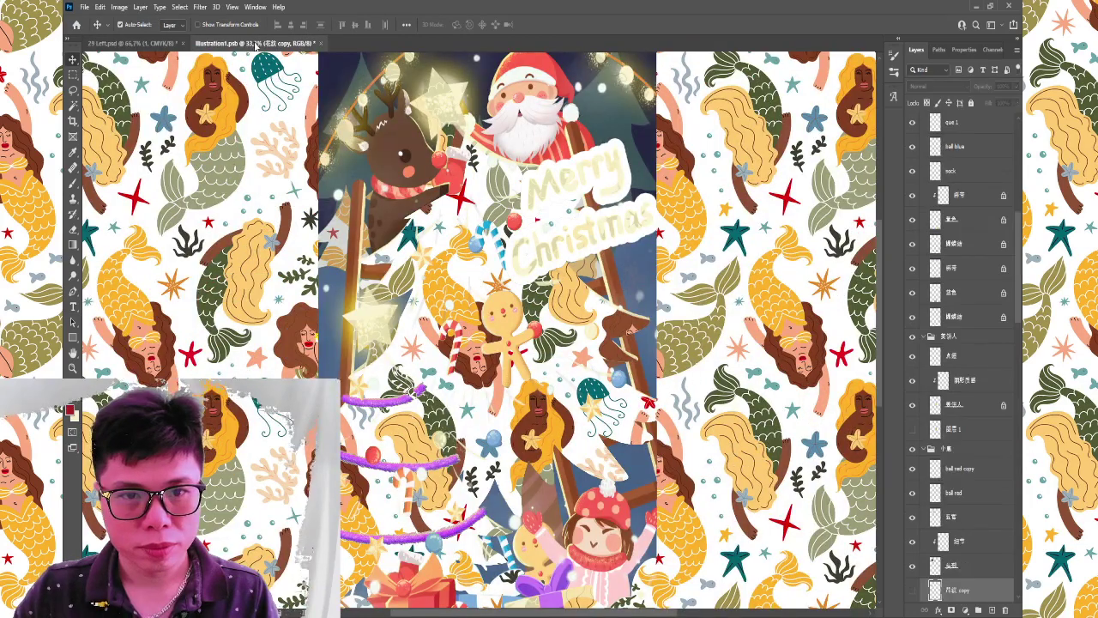
key("ctrl+s")
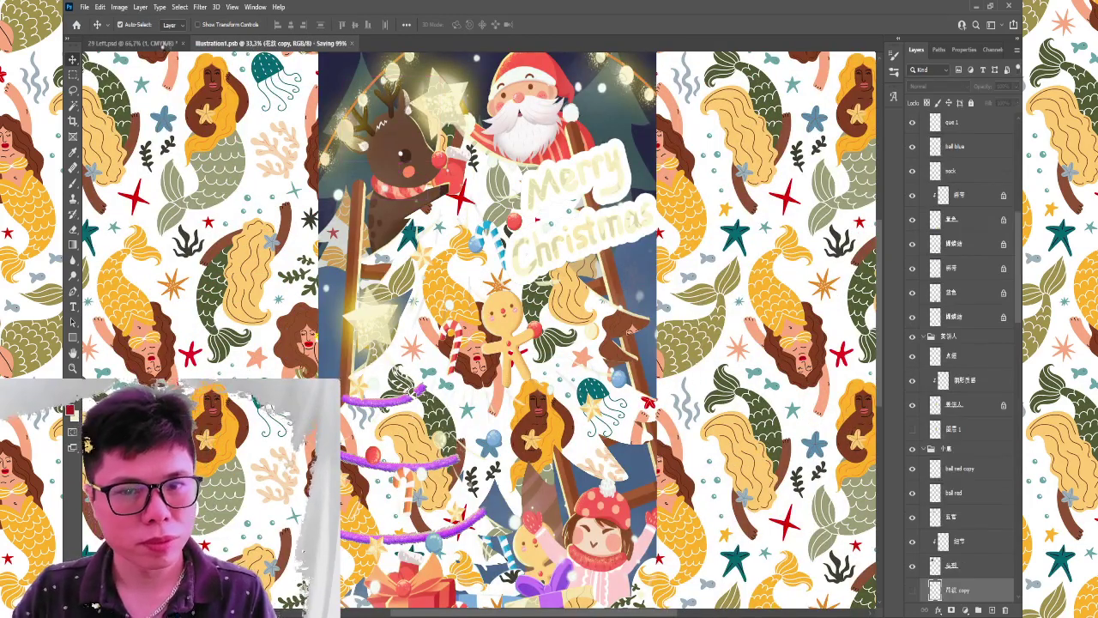
left_click(128, 42)
scroll(478, 230, "down", 2)
scroll(477, 230, "down", 2)
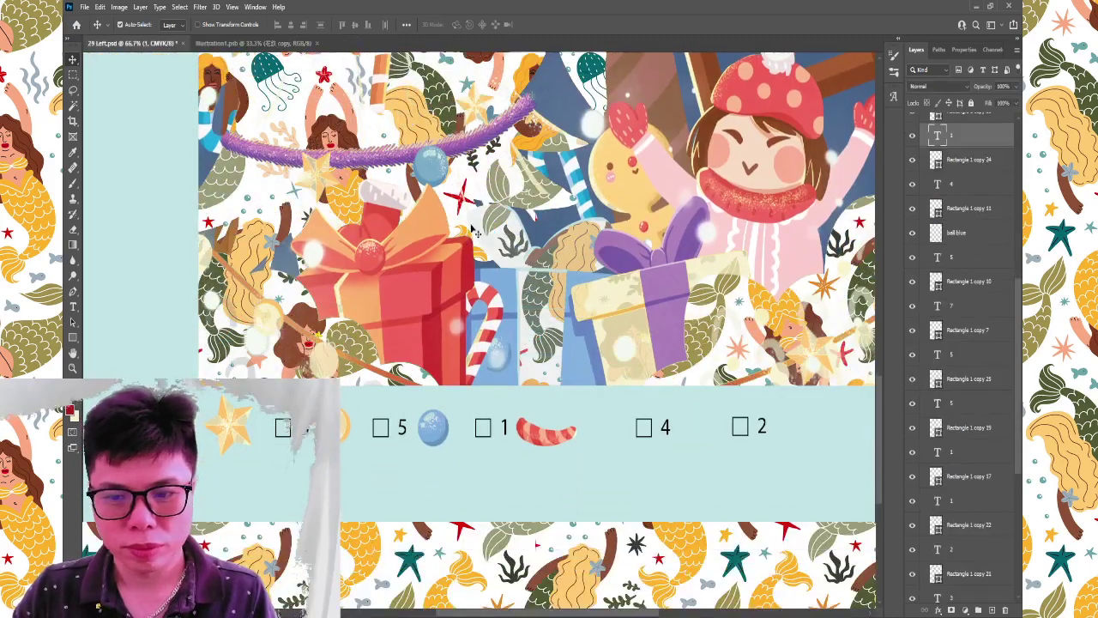
scroll(477, 230, "down", 1)
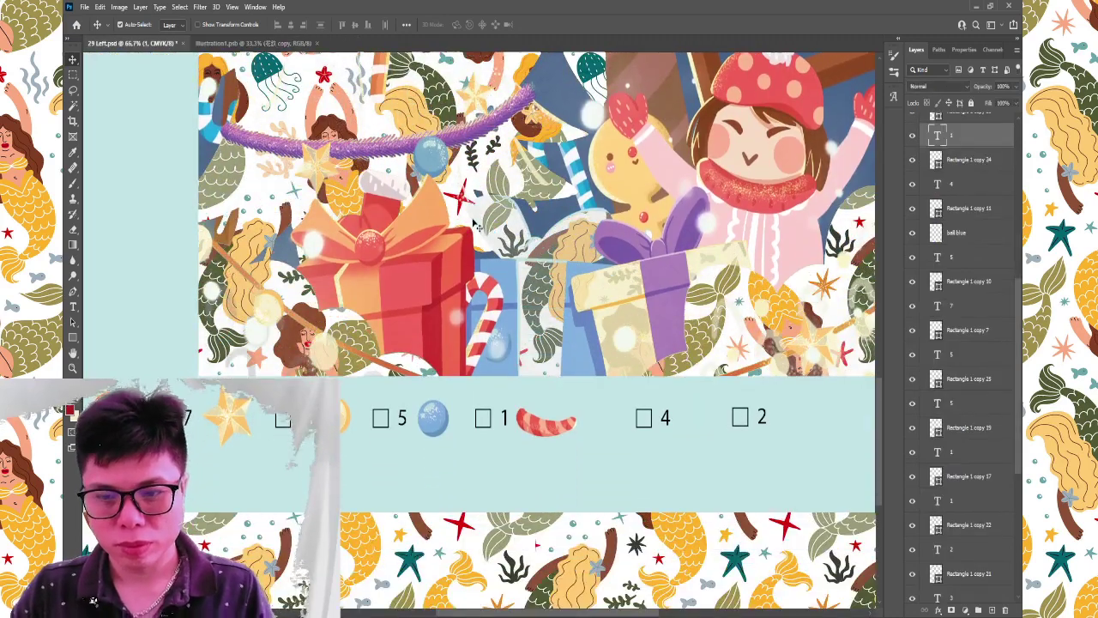
Select the 梯子B ladder layer, turn its visibility on, and return to 29 Left.psd.
left_click(264, 43)
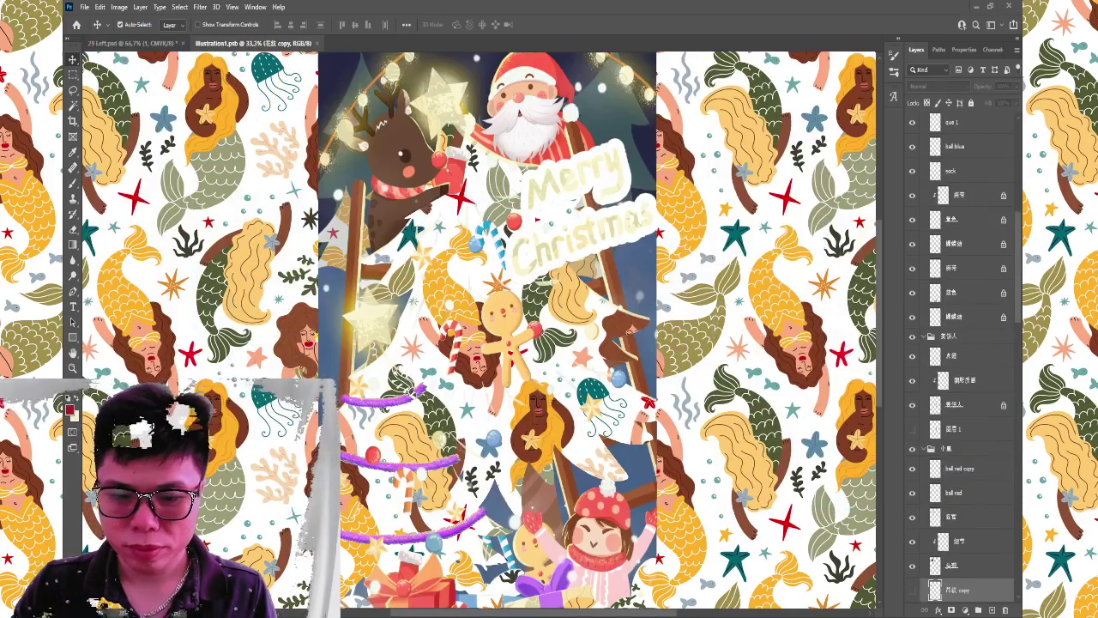
scroll(674, 363, "down", 2)
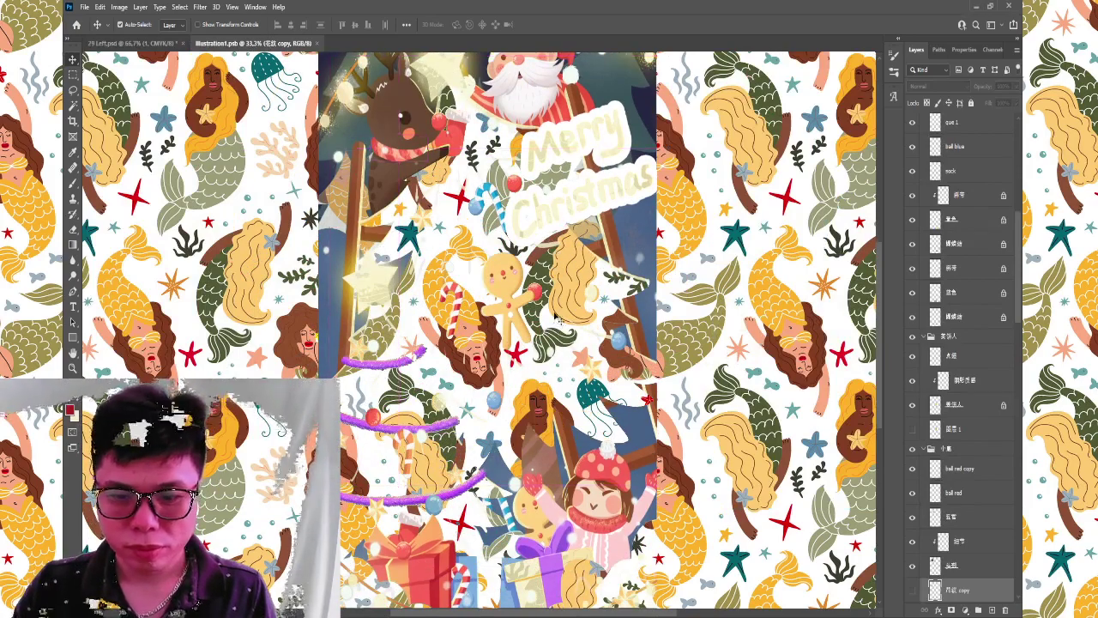
scroll(559, 320, "down", 2)
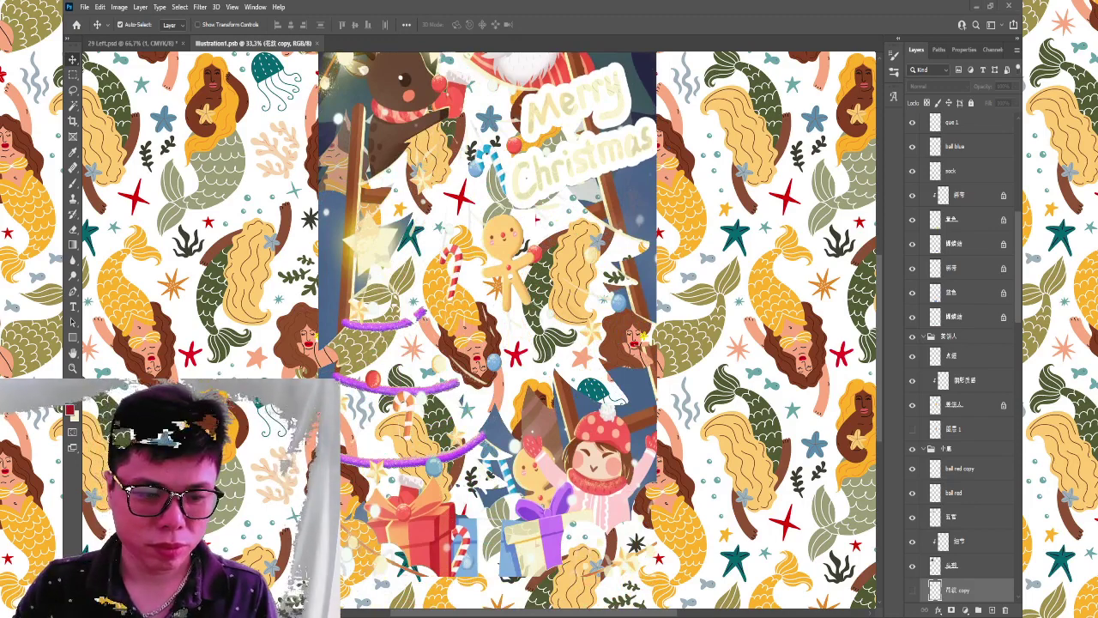
scroll(615, 305, "up", 2)
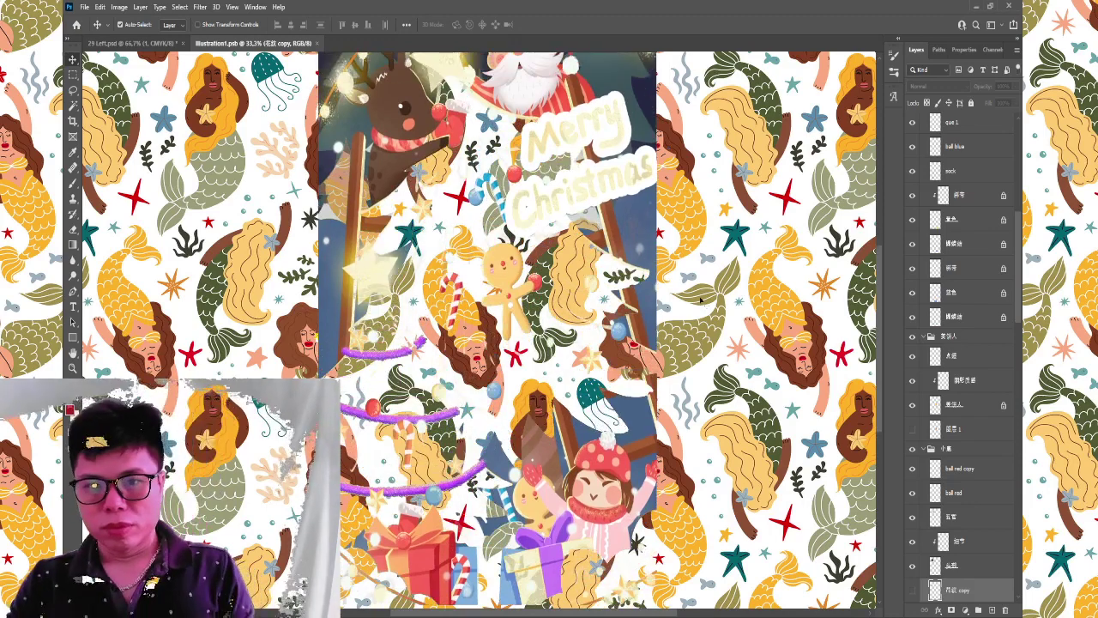
scroll(615, 305, "up", 3)
left_click(615, 305)
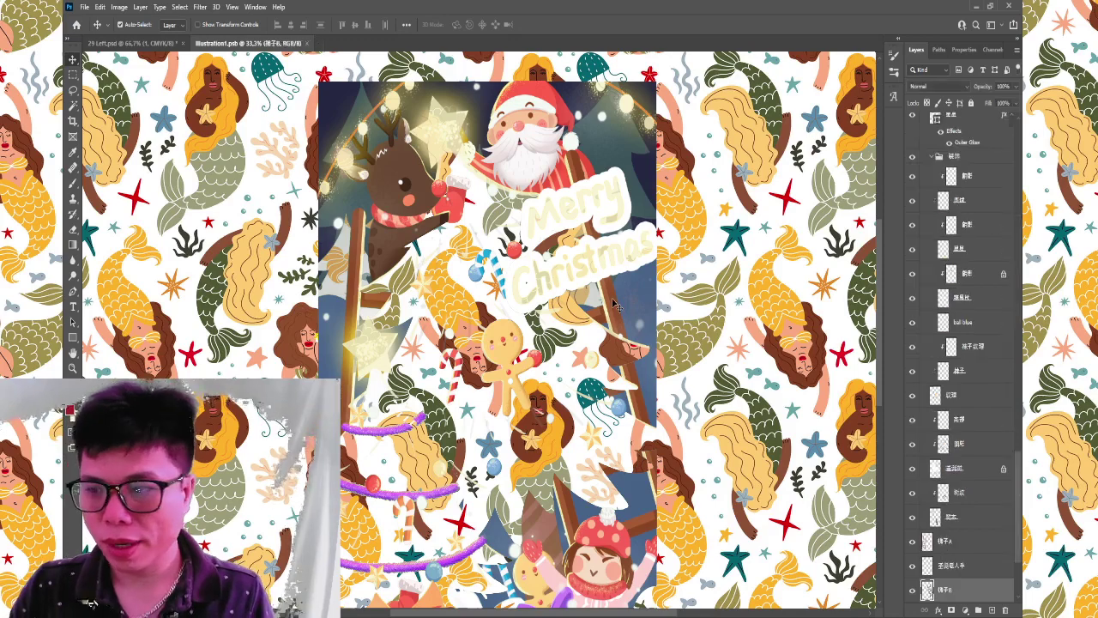
left_click(913, 590)
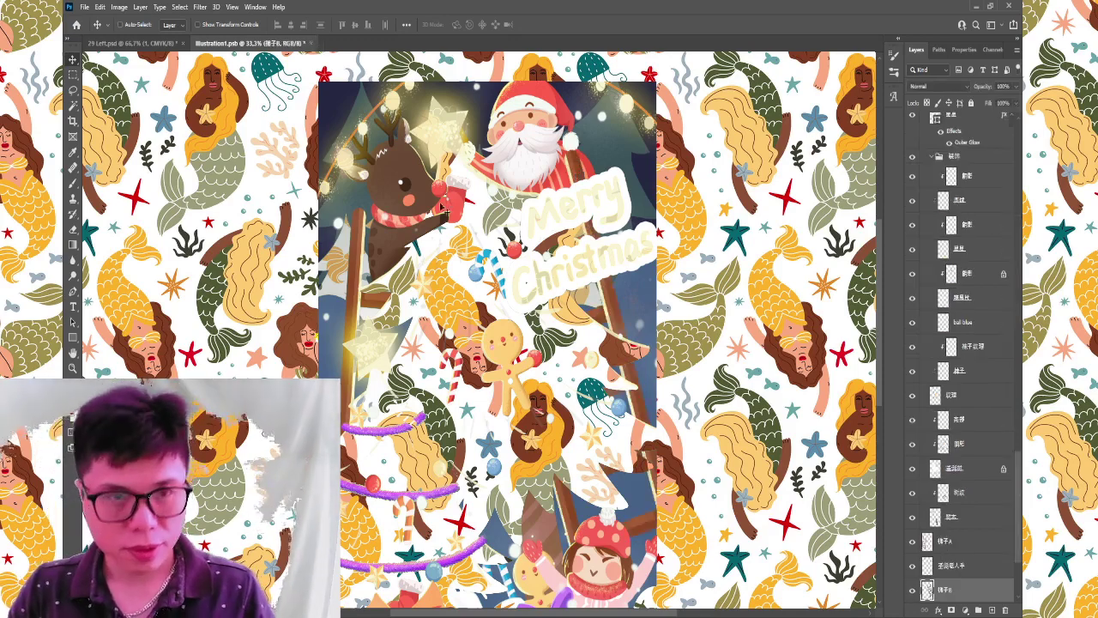
left_click(139, 43)
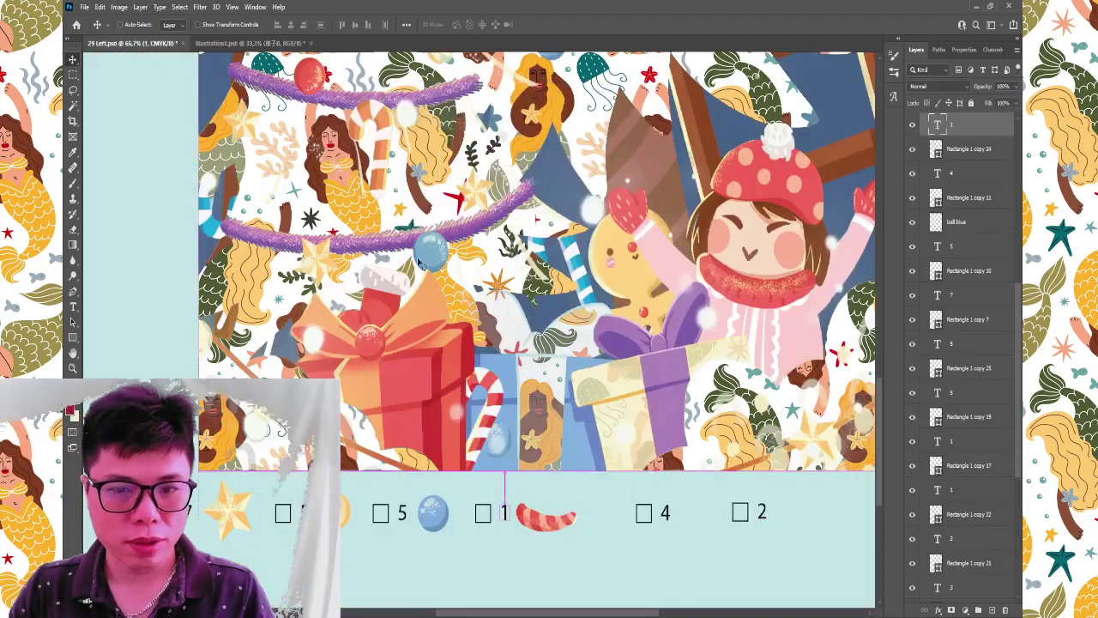
Drag the ladder into 29 Left, shrink it to about 19%, and place it beside the sidebar's 1.
left_click_drag(145, 51, 512, 286)
scroll(496, 262, "down", 3)
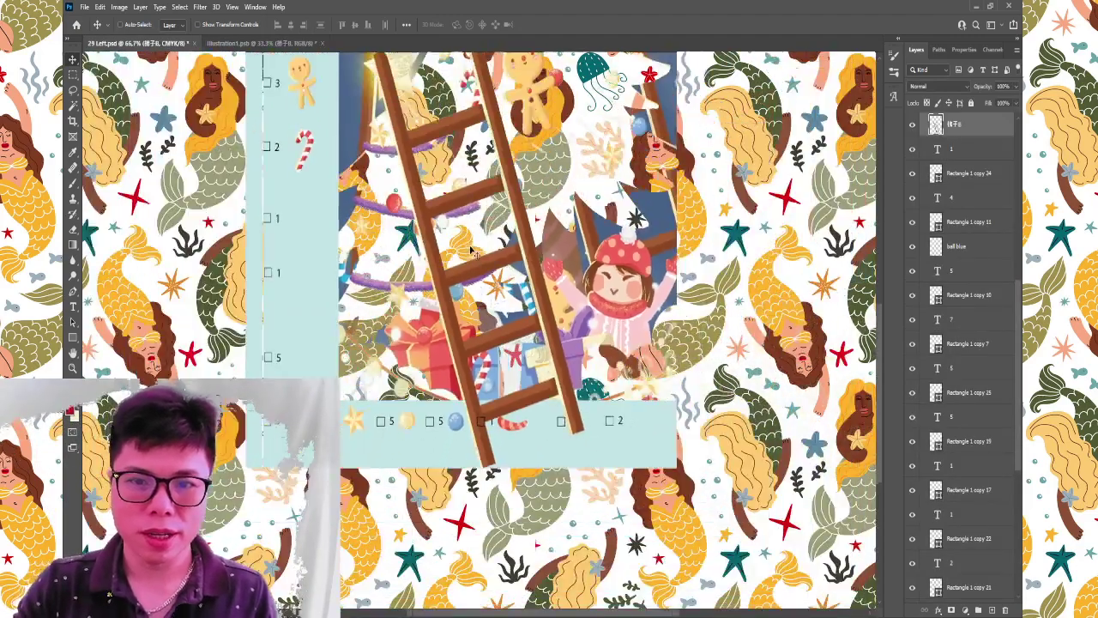
scroll(562, 83, "up", 2)
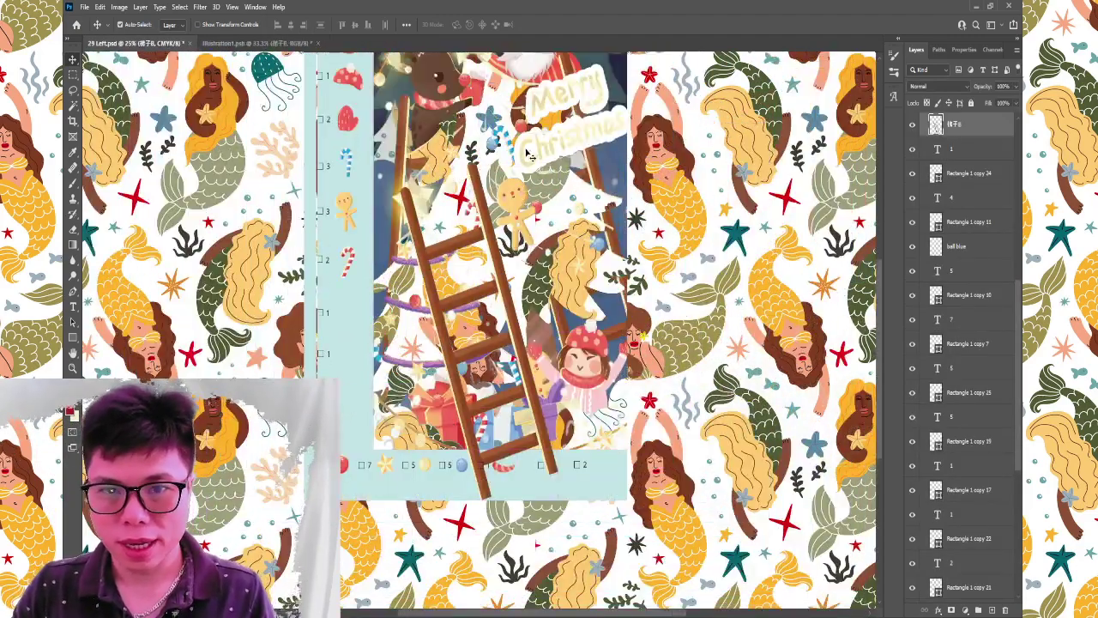
scroll(540, 159, "up", 1)
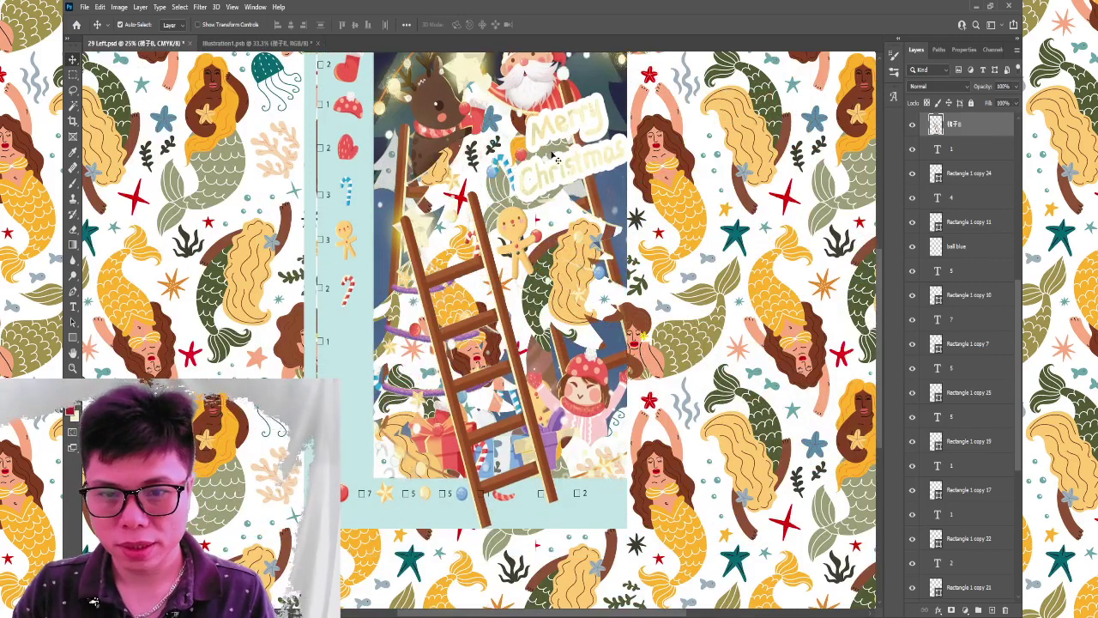
key("ctrl+z")
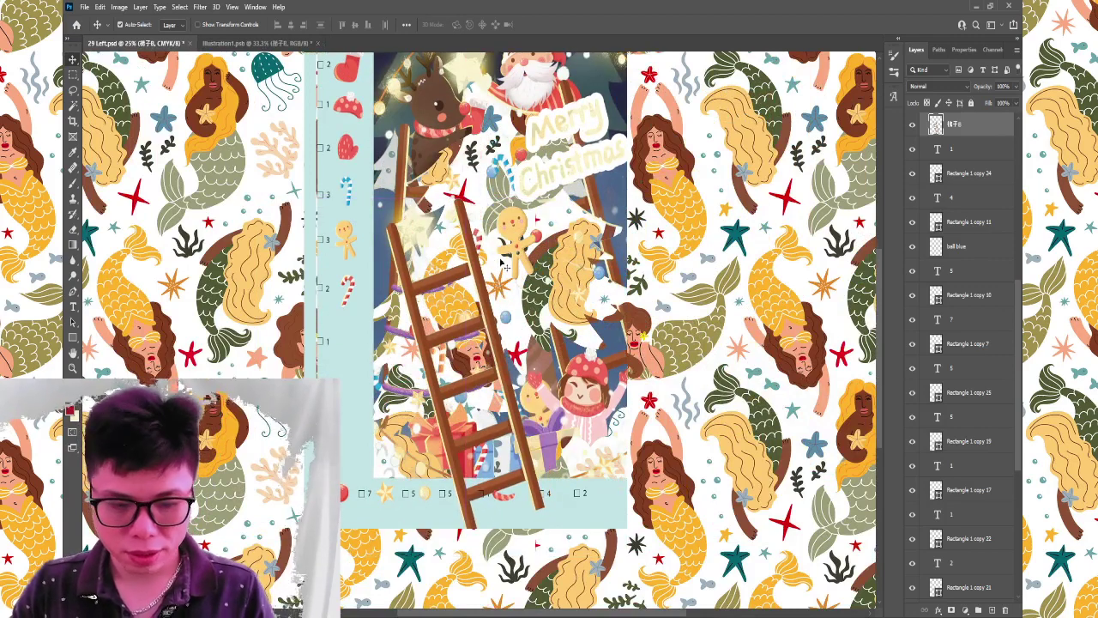
key("ctrl+t")
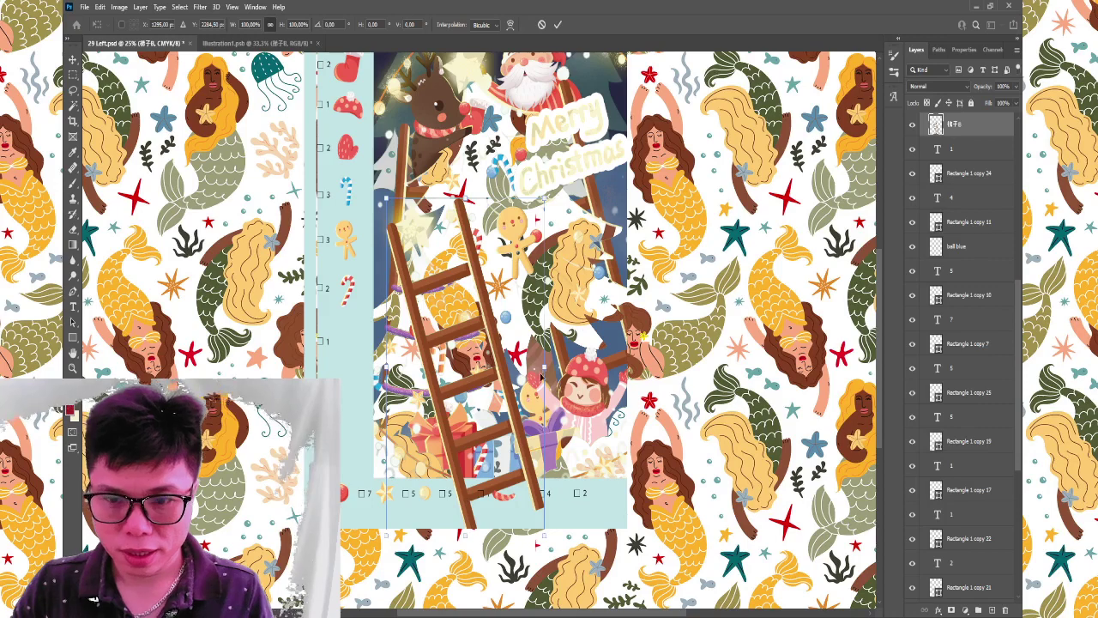
left_click_drag(542, 374, 367, 367)
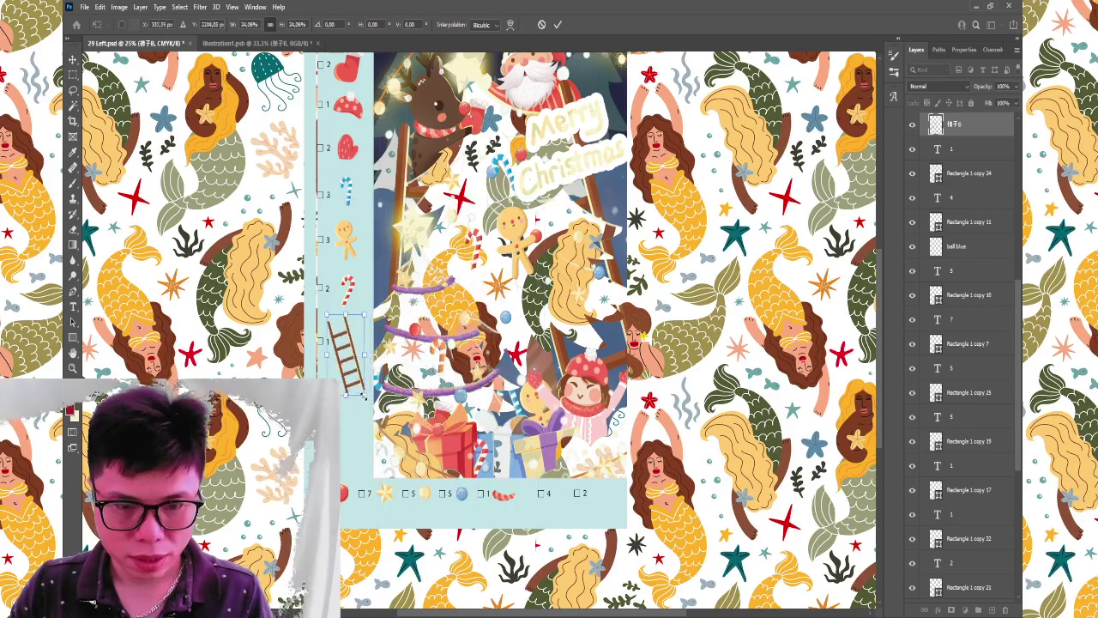
mouse_move(377, 411)
left_mouse_down()
mouse_move(348, 371)
mouse_move(352, 348)
left_mouse_up()
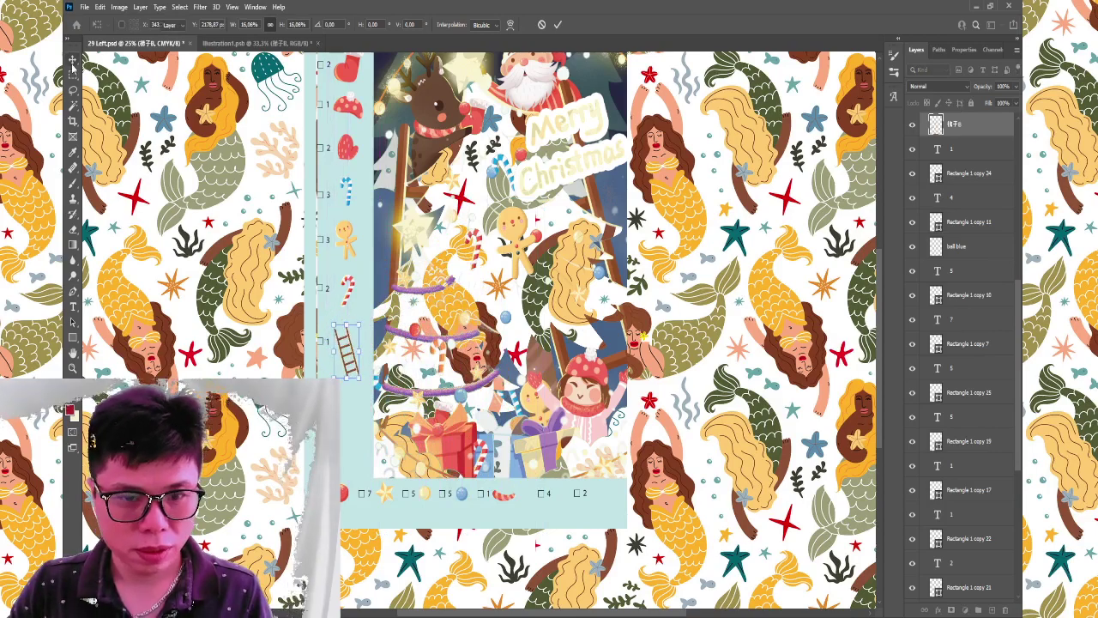
key("Return")
key("ctrl+plus")
left_click_drag(350, 384, 502, 301)
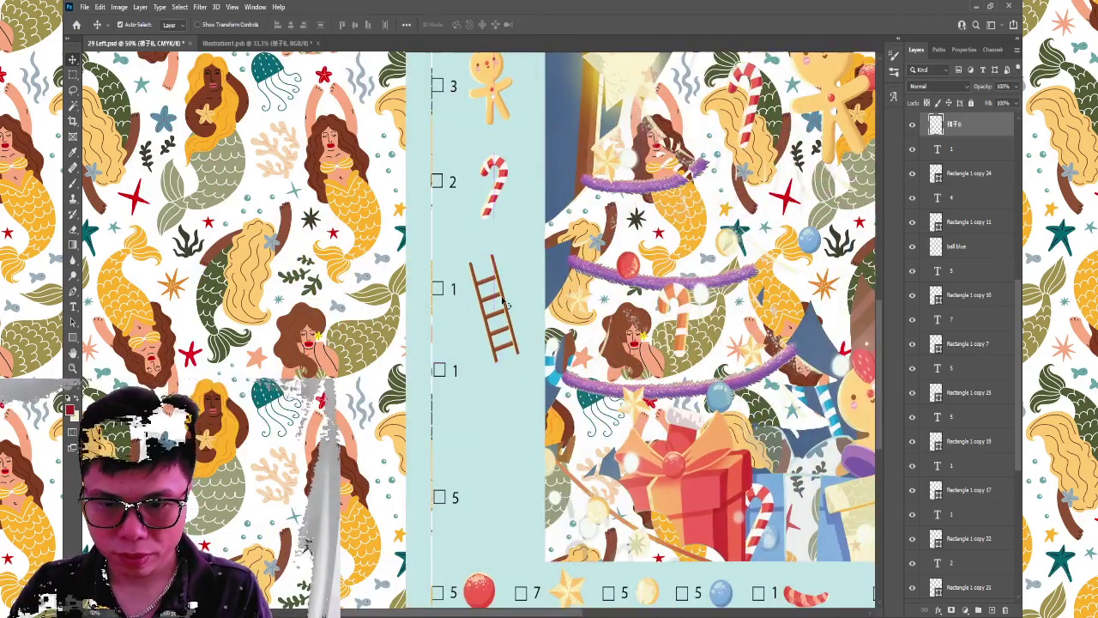
Change the ladder's sidebar count from 1 to 2.
left_click(463, 389)
left_click(438, 288)
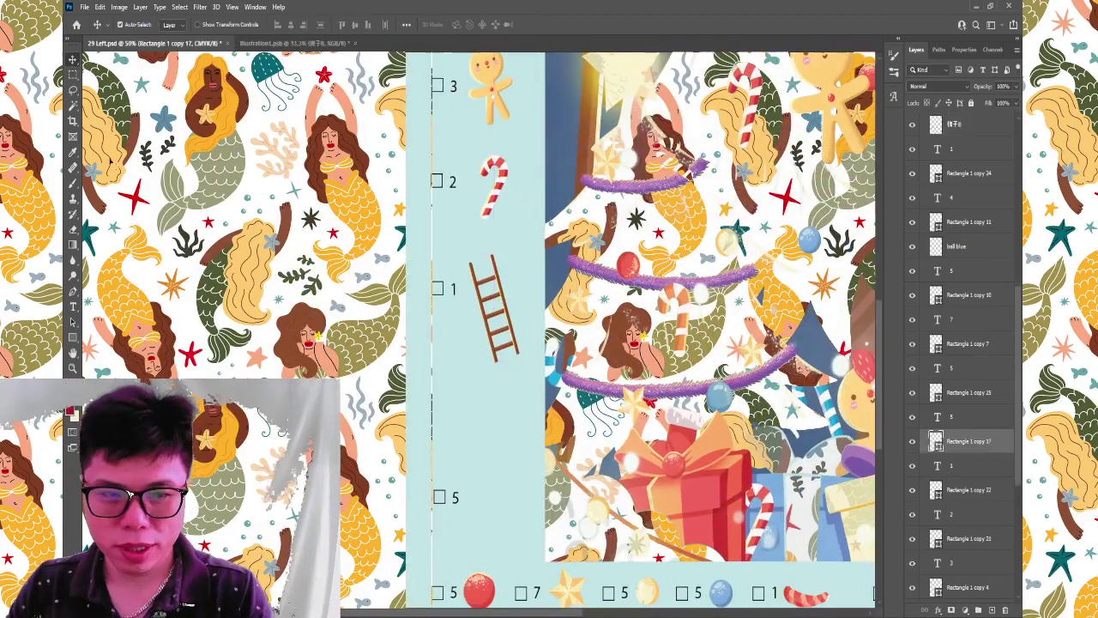
key("t")
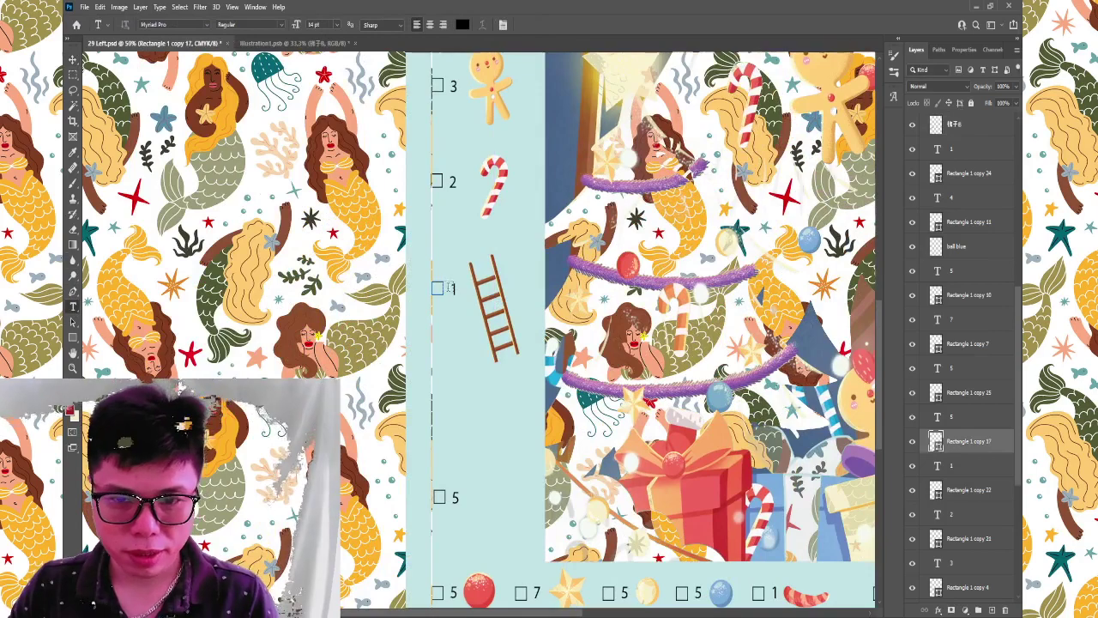
left_click(451, 289)
type("2")
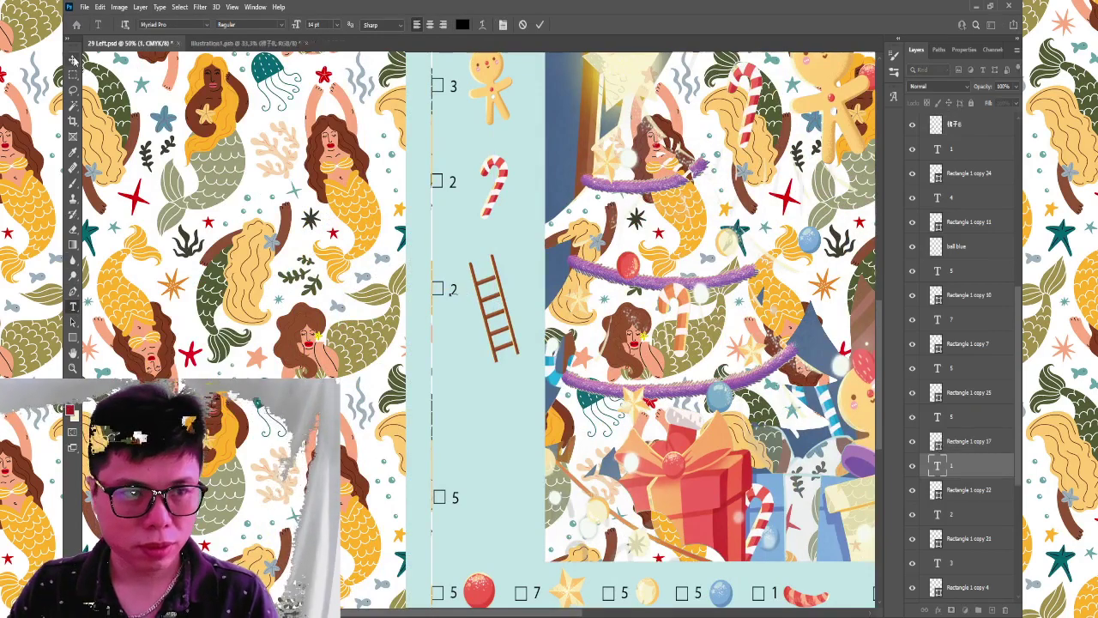
left_click(73, 58)
key("ctrl+minus")
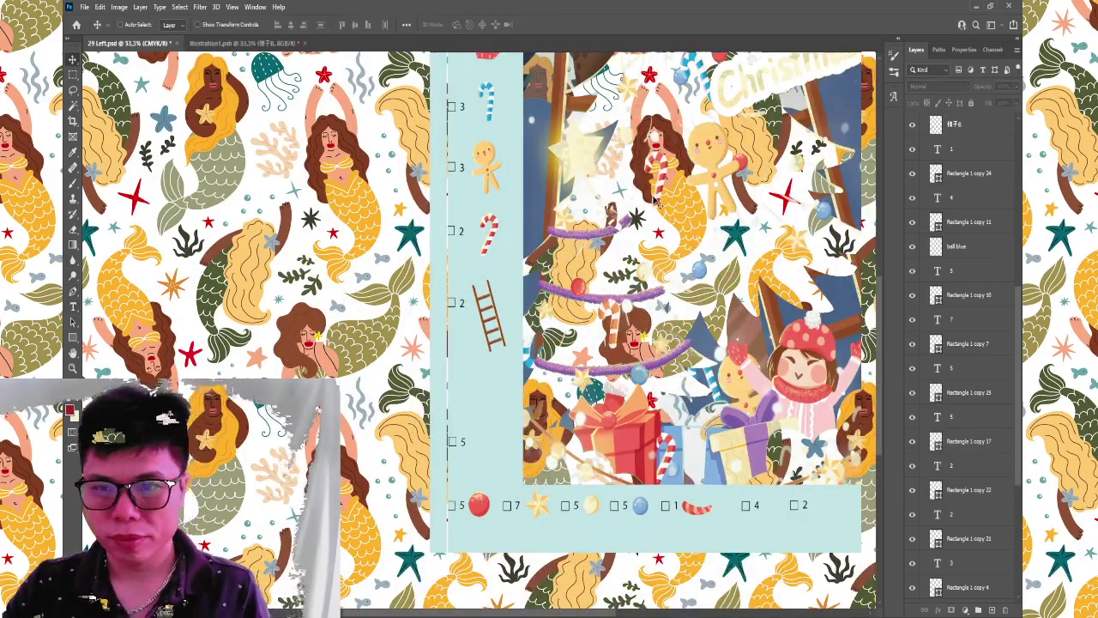
key("ctrl+minus")
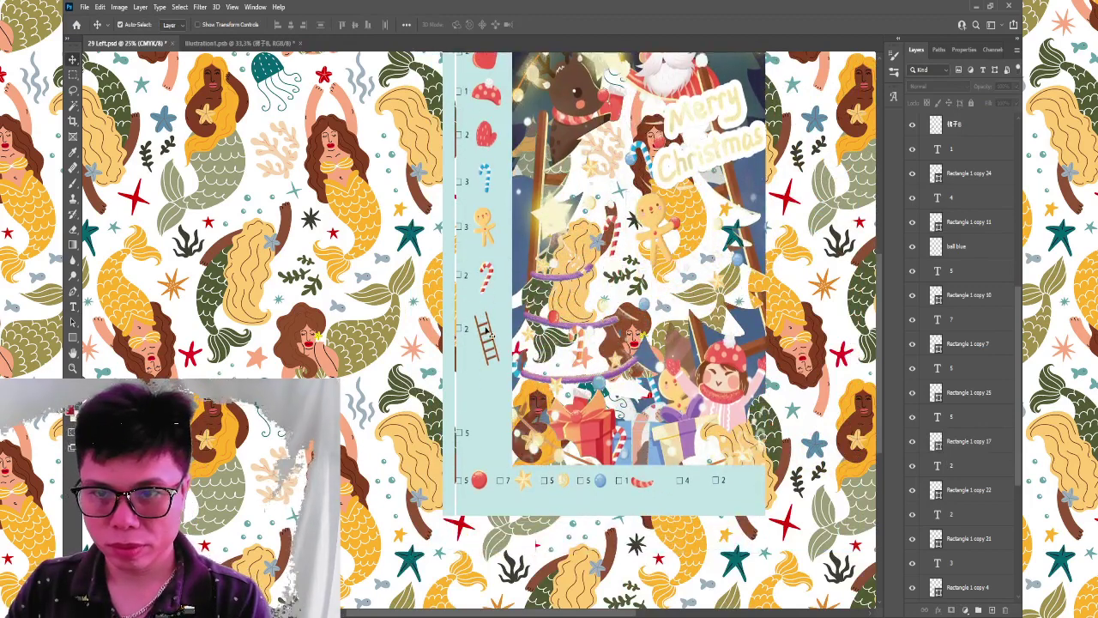
Select the ladder icon layer, transform it upright, and deselect.
left_click(460, 325)
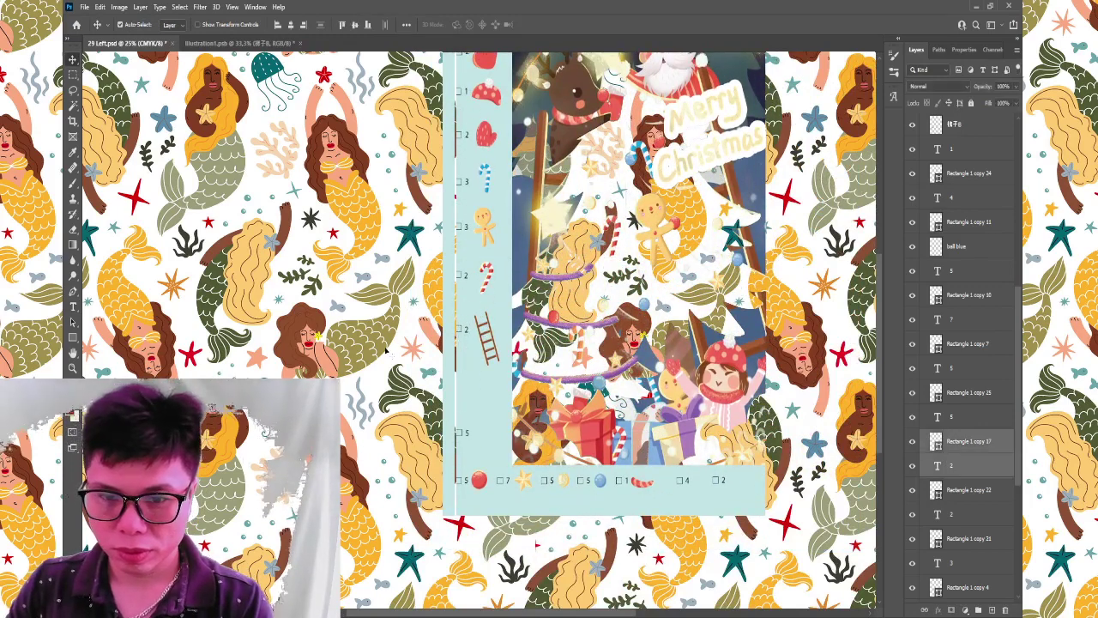
left_click(502, 364)
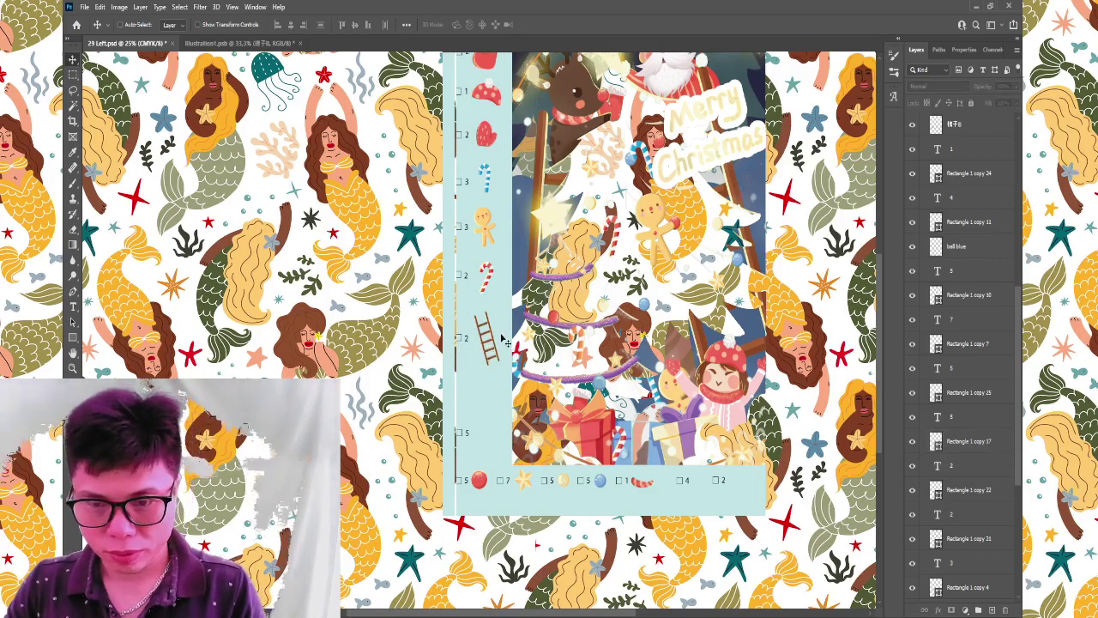
left_click(484, 323)
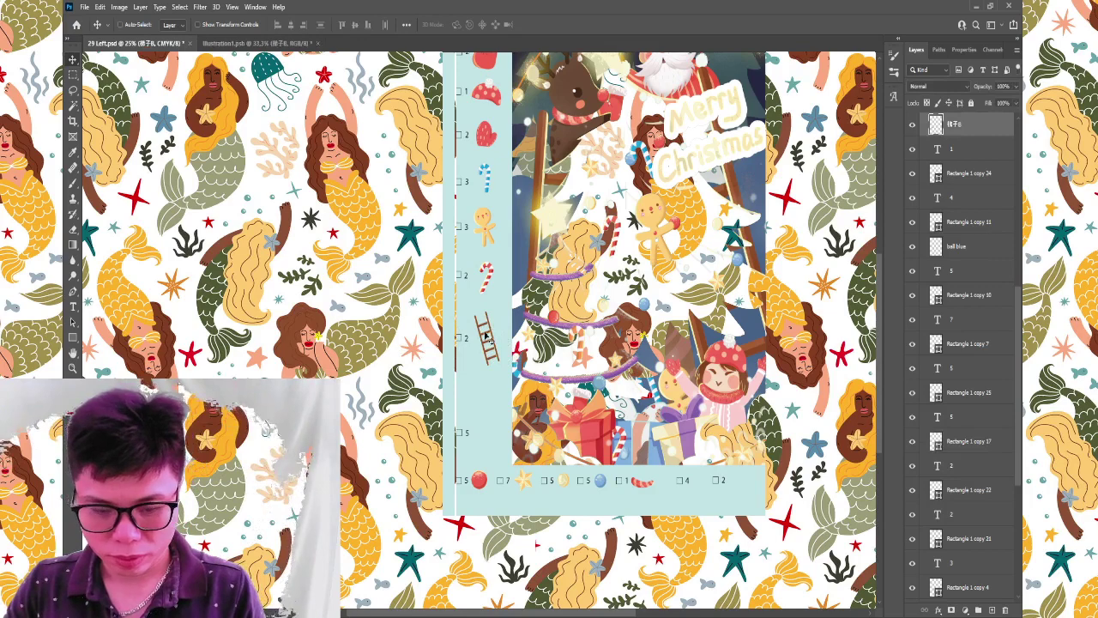
key("ctrl+t")
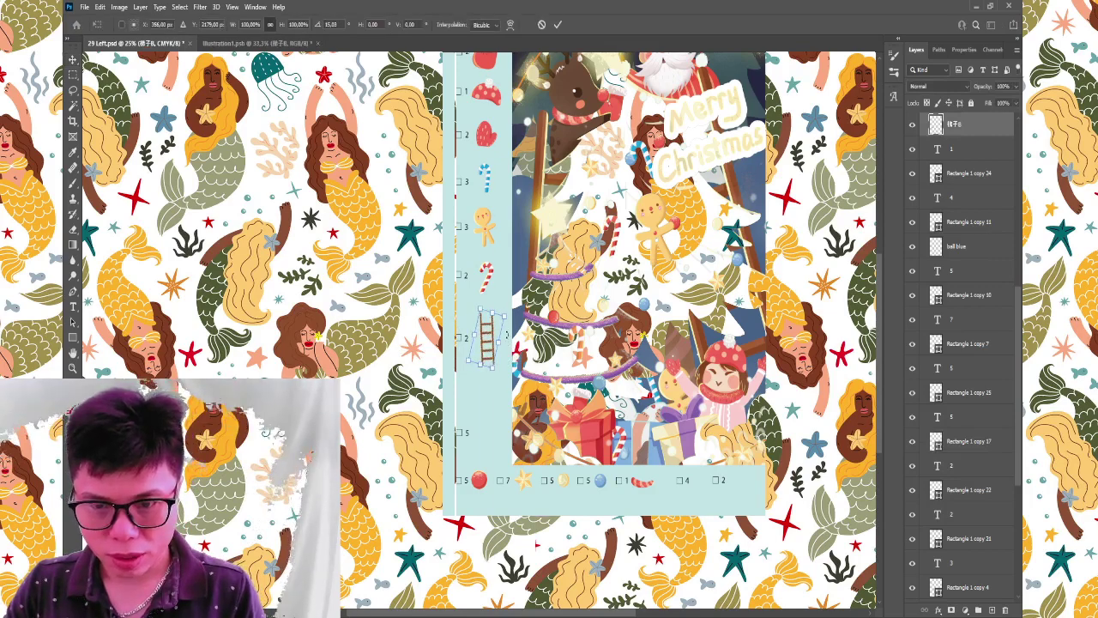
key("Return")
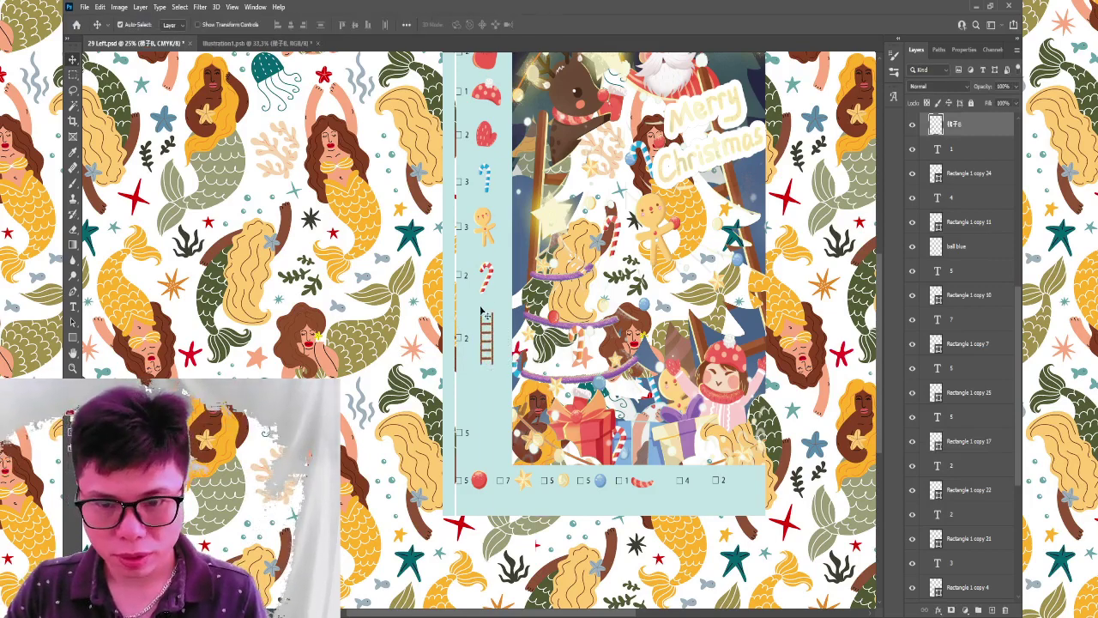
scroll(491, 296, "down", 1)
scroll(489, 296, "down", 1)
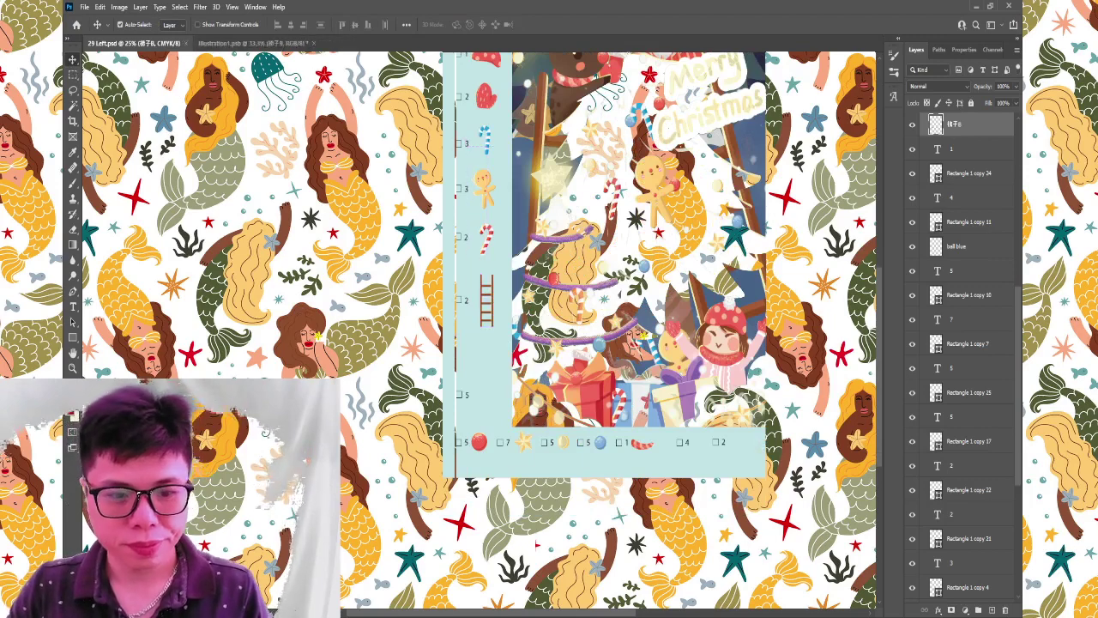
key("ctrl+d")
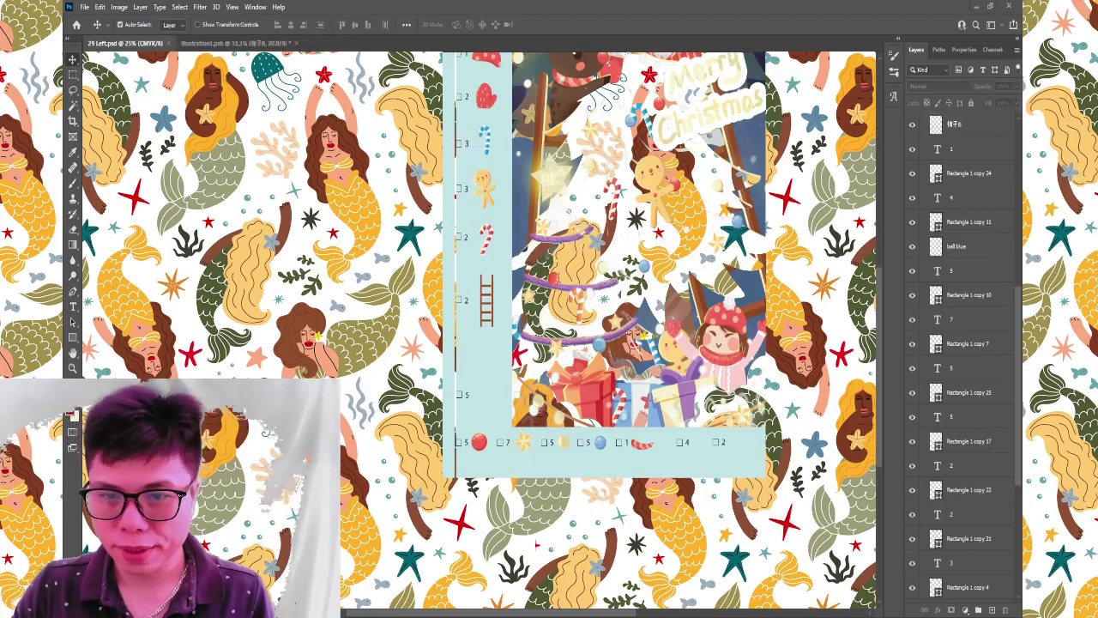